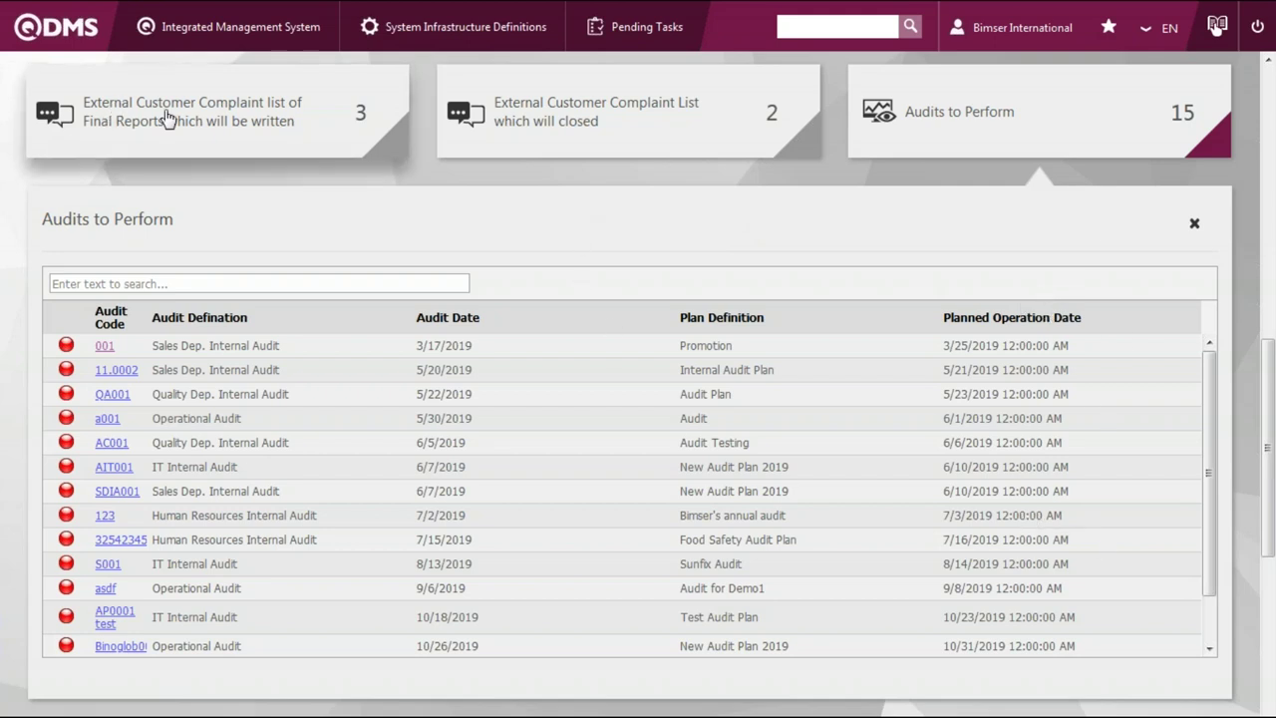
View the task list of external customer complaints which will be closed, collapse it, and return to the start of My Tasks
click(533, 128)
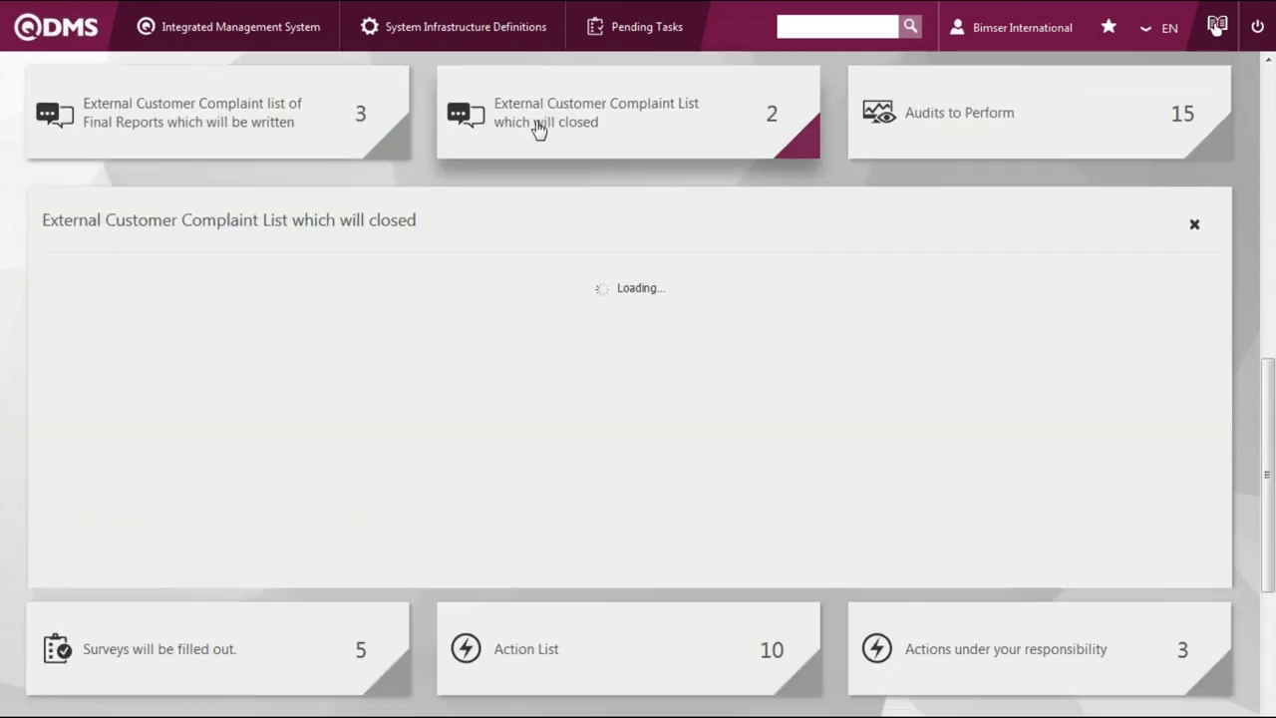
click(535, 129)
scroll(535, 129, up, 9)
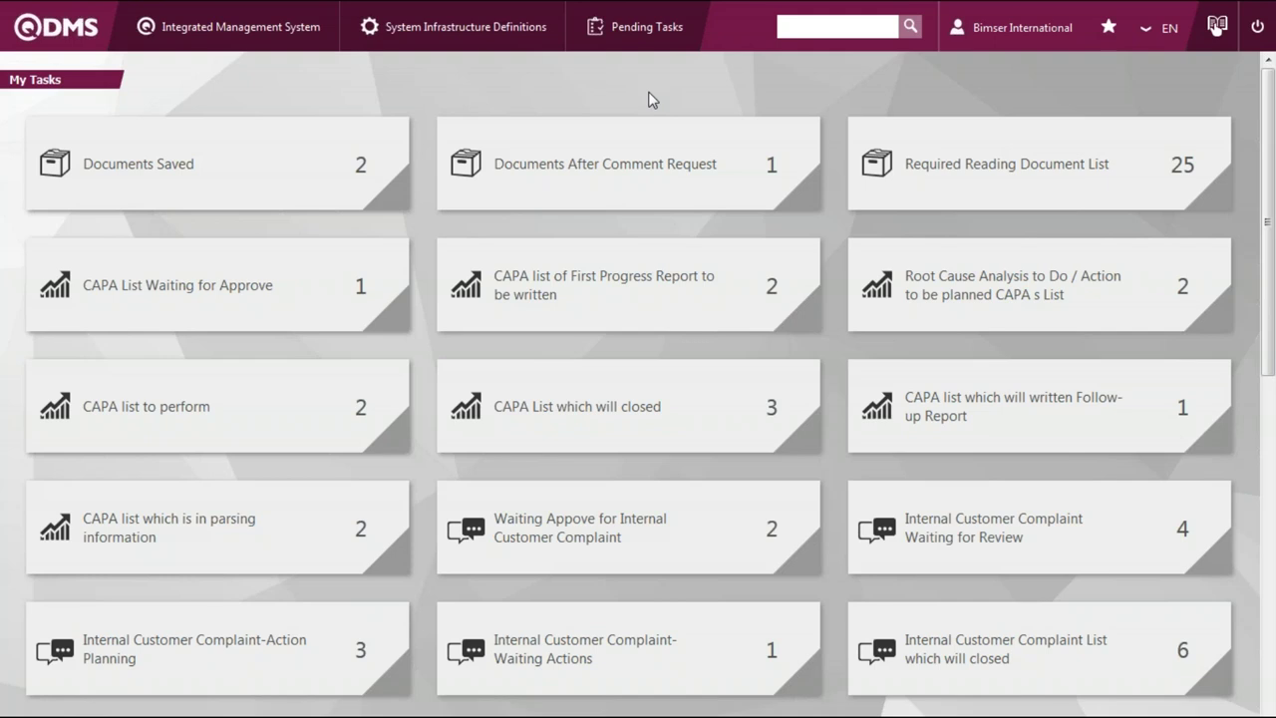
key(F11)
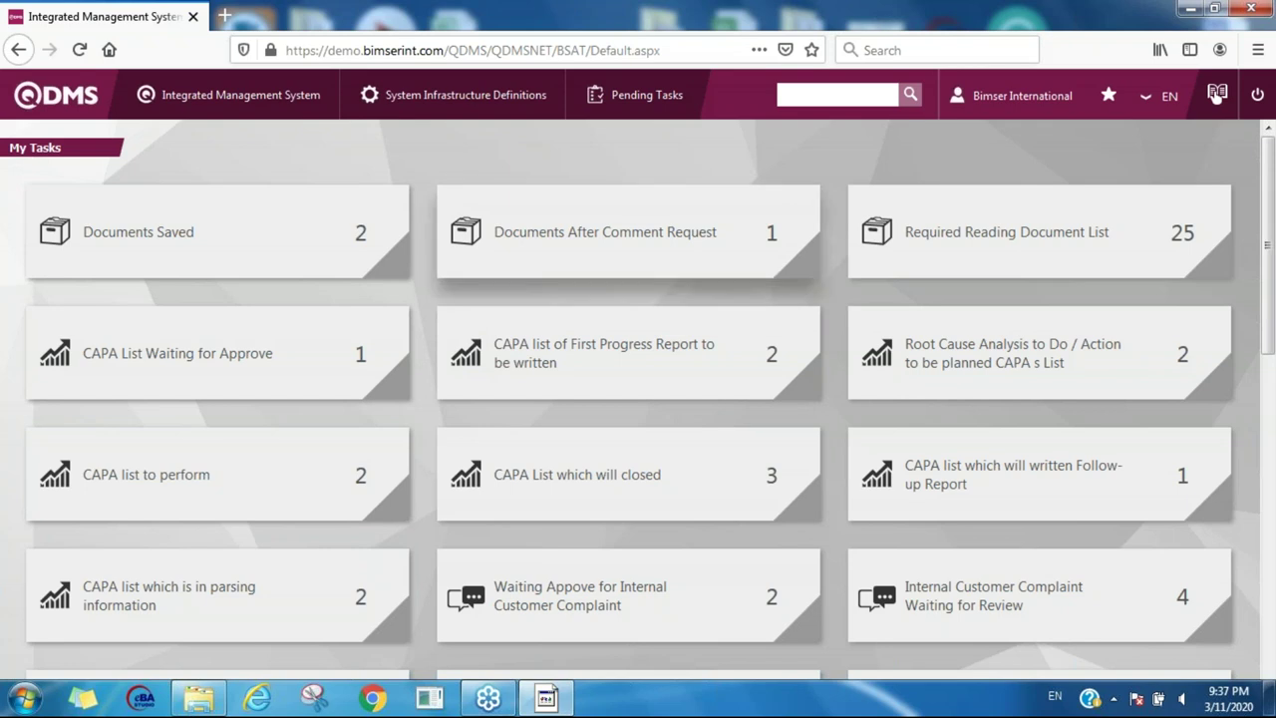
key(F11)
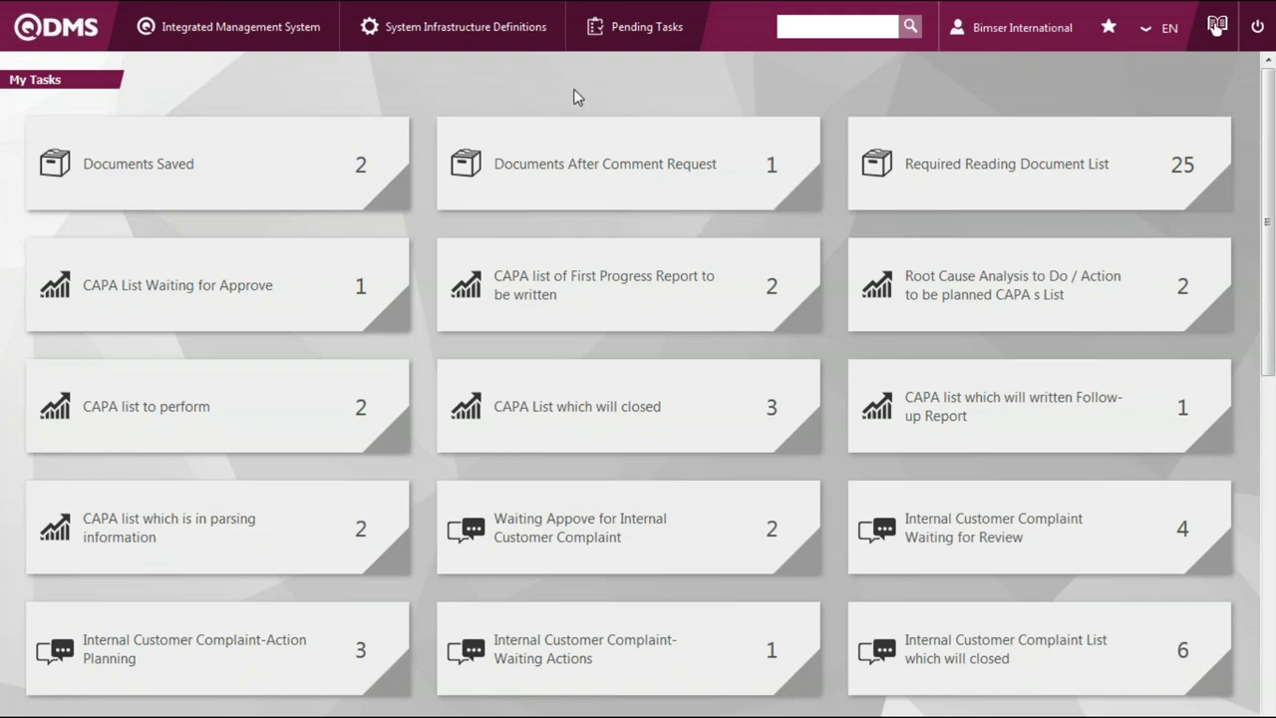
View the Documents Saved and CAPA List Waiting for Approve task lists, collapsing each one after viewing
click(271, 160)
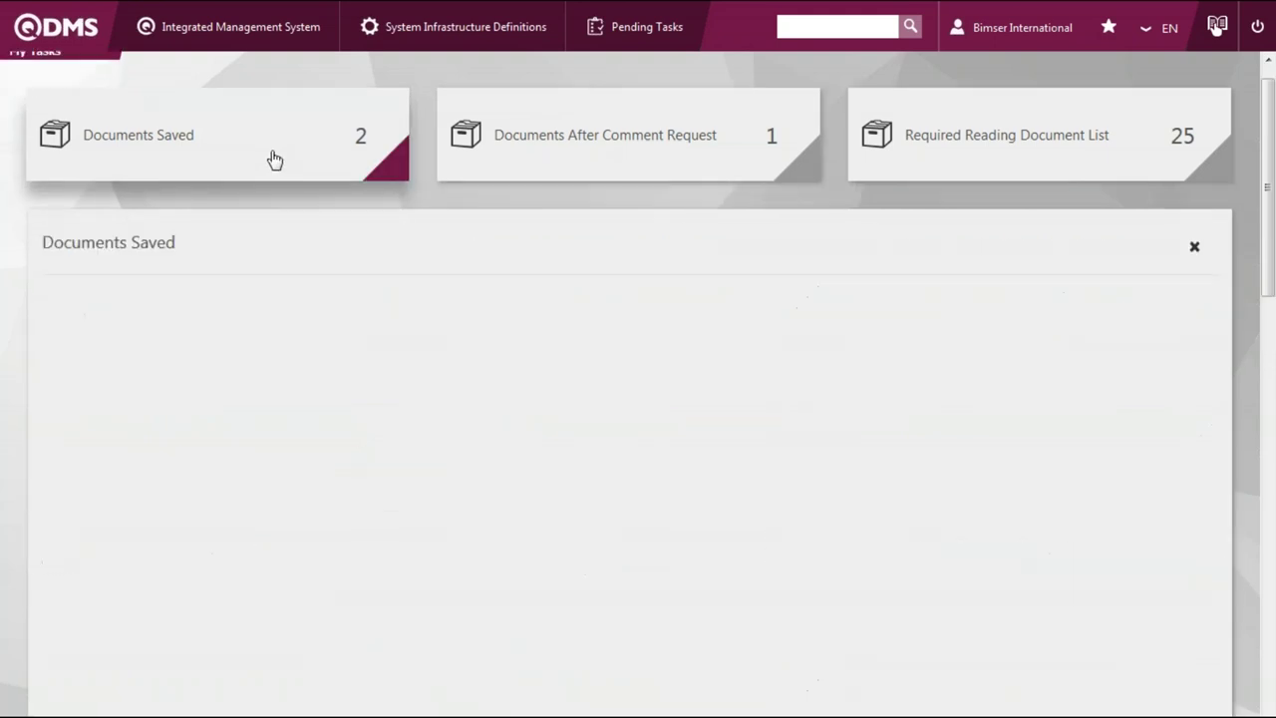
scroll(604, 166, down, 3)
scroll(598, 174, up, 2)
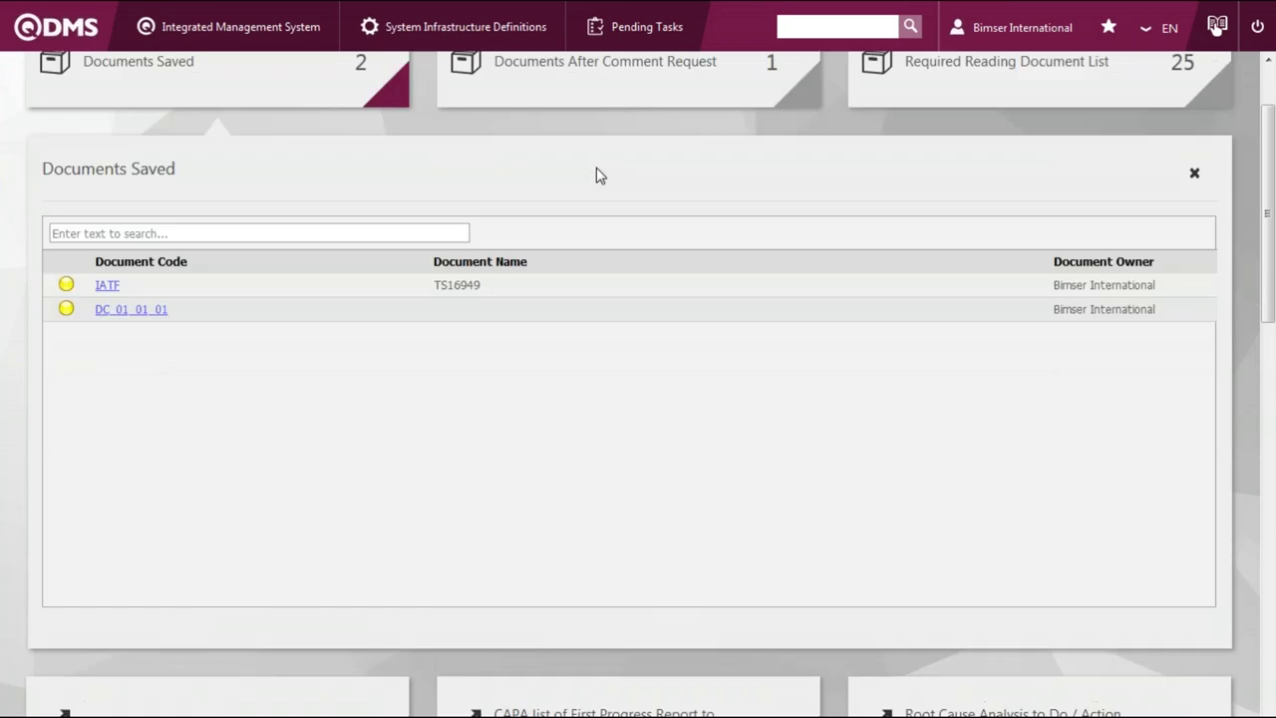
click(193, 162)
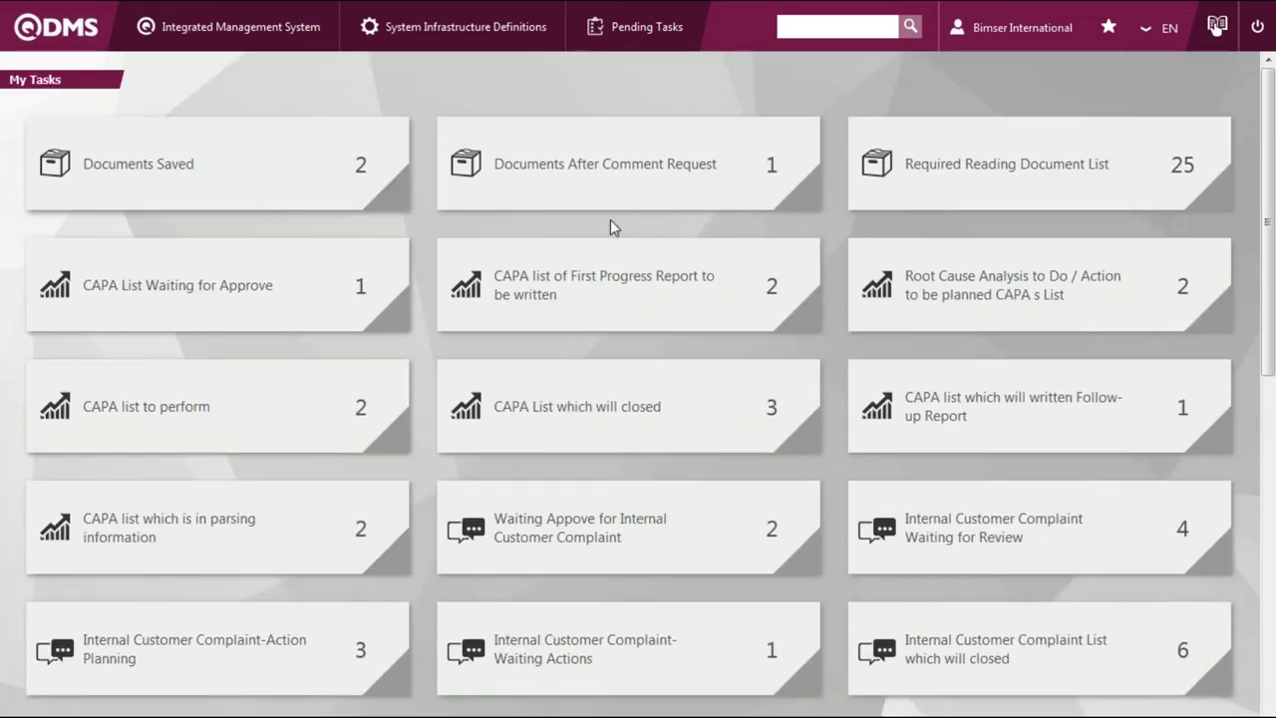
click(301, 294)
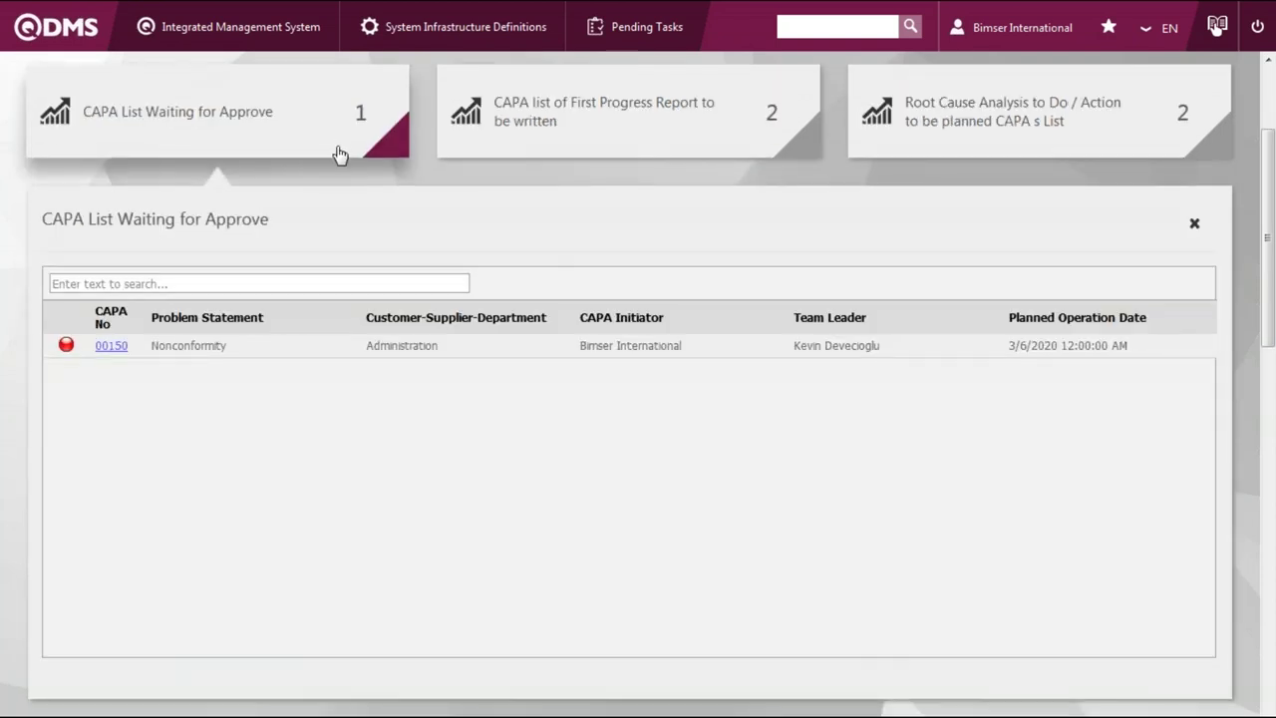
click(340, 155)
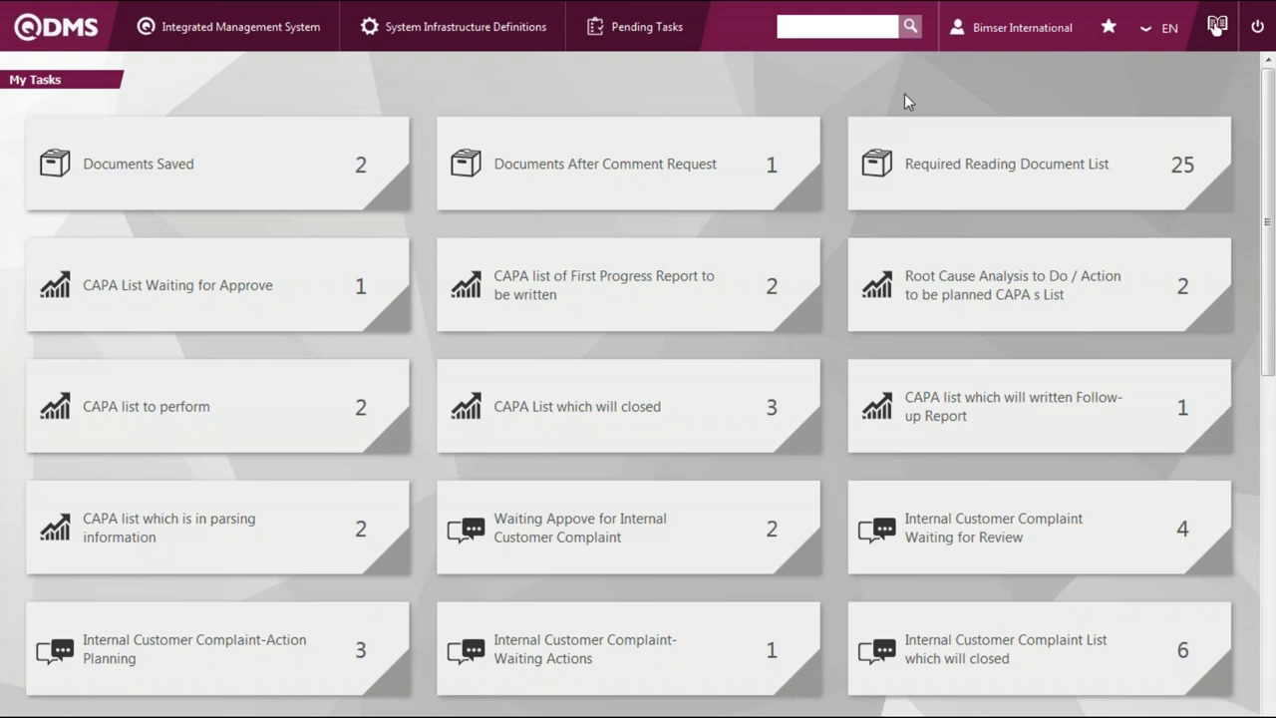
Look over the integrated management modules and open View Document from Document Activities
click(259, 40)
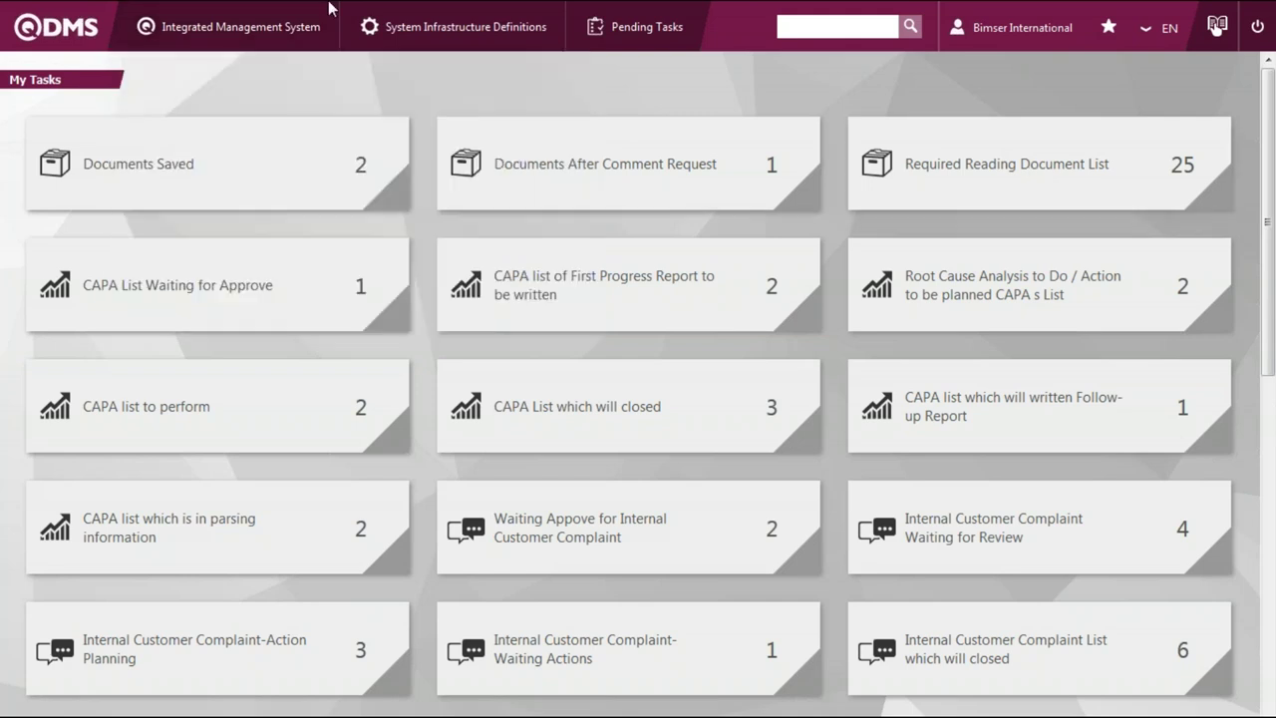
mouse_move(304, 8)
mouse_move(233, 57)
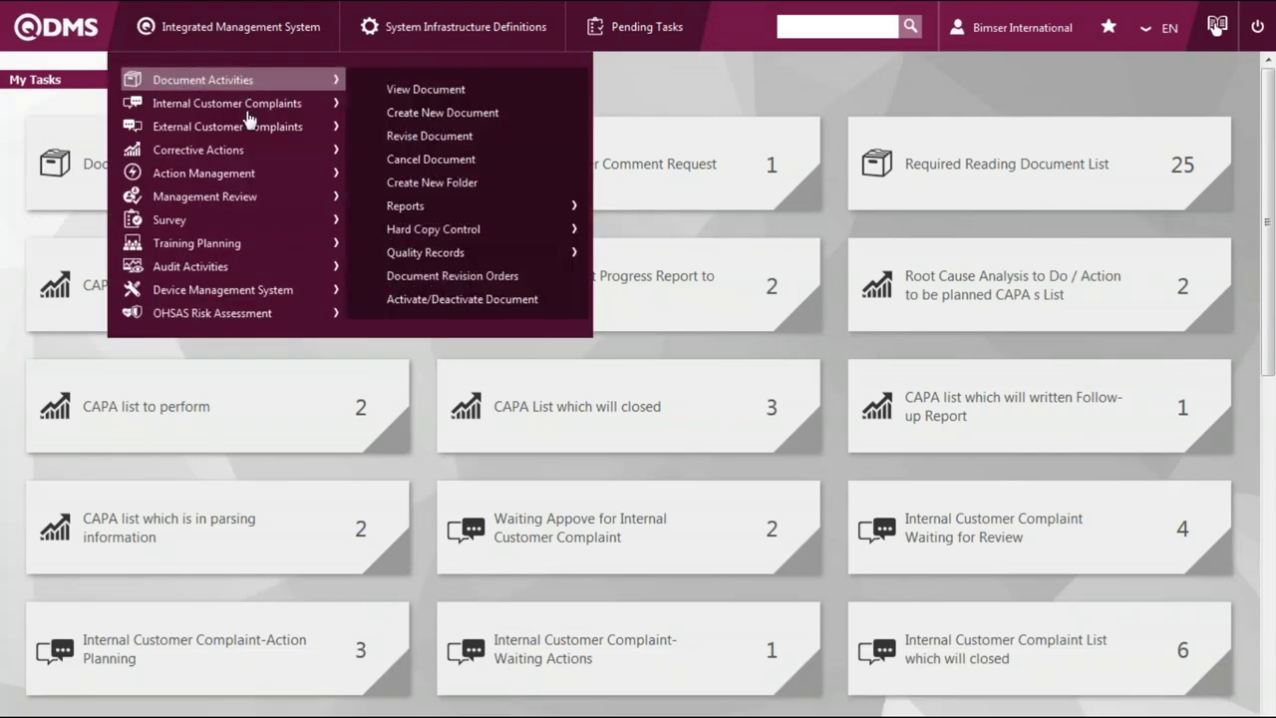
mouse_move(295, 97)
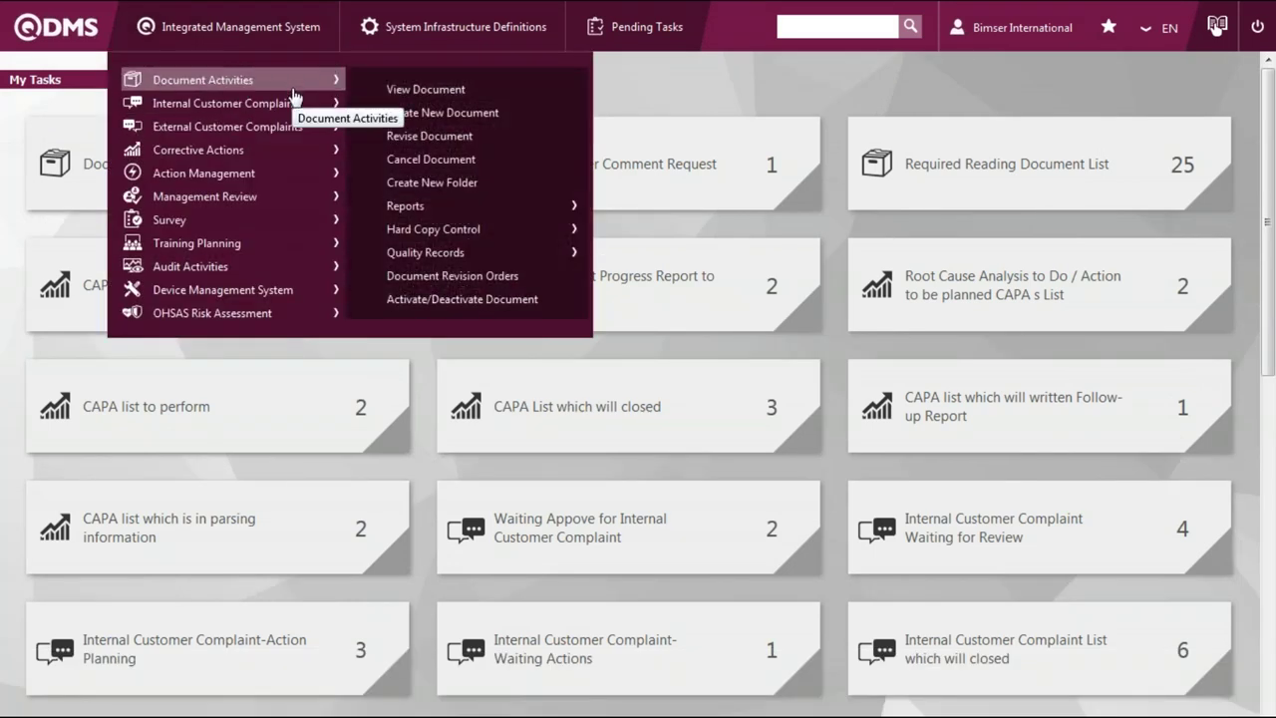
mouse_move(297, 124)
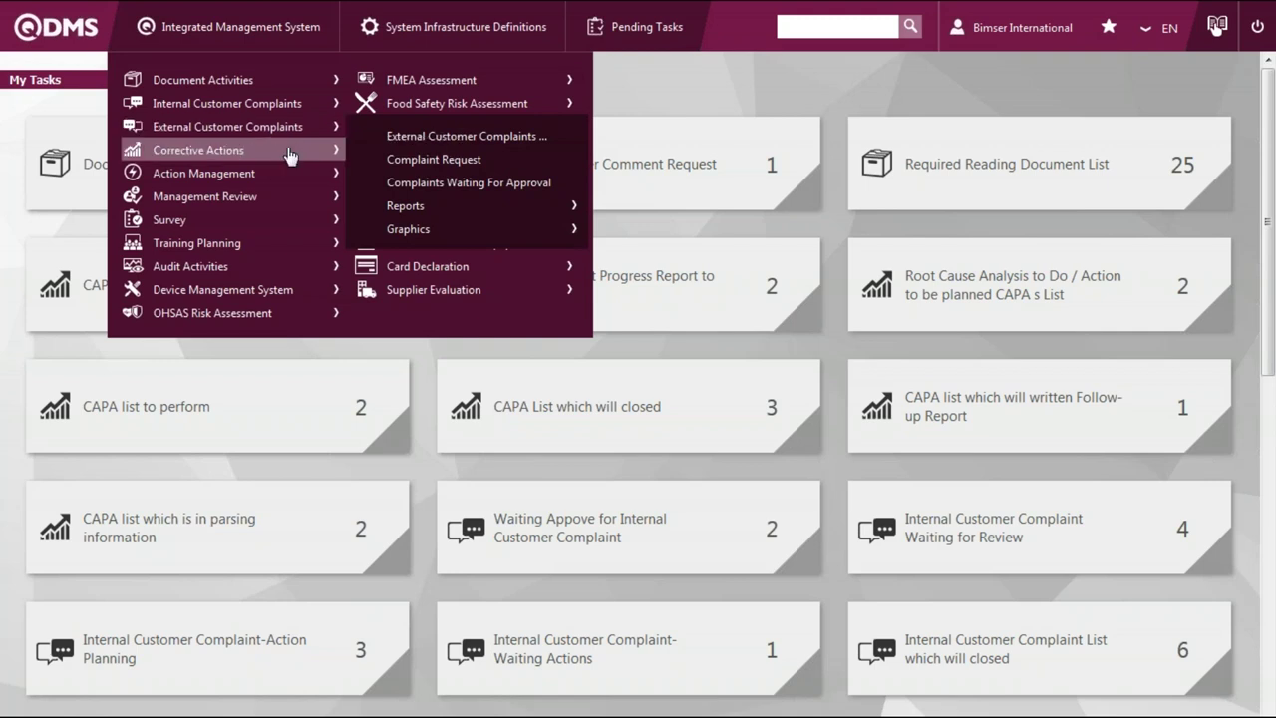
mouse_move(288, 155)
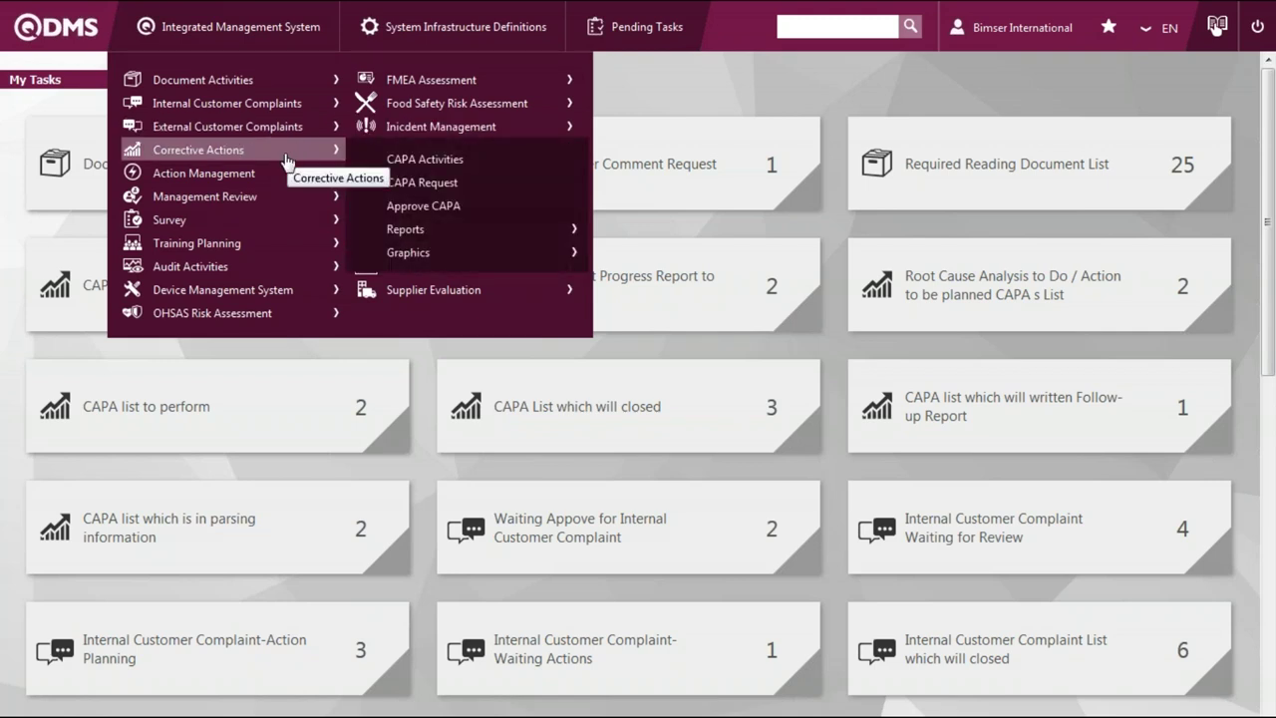
mouse_move(425, 123)
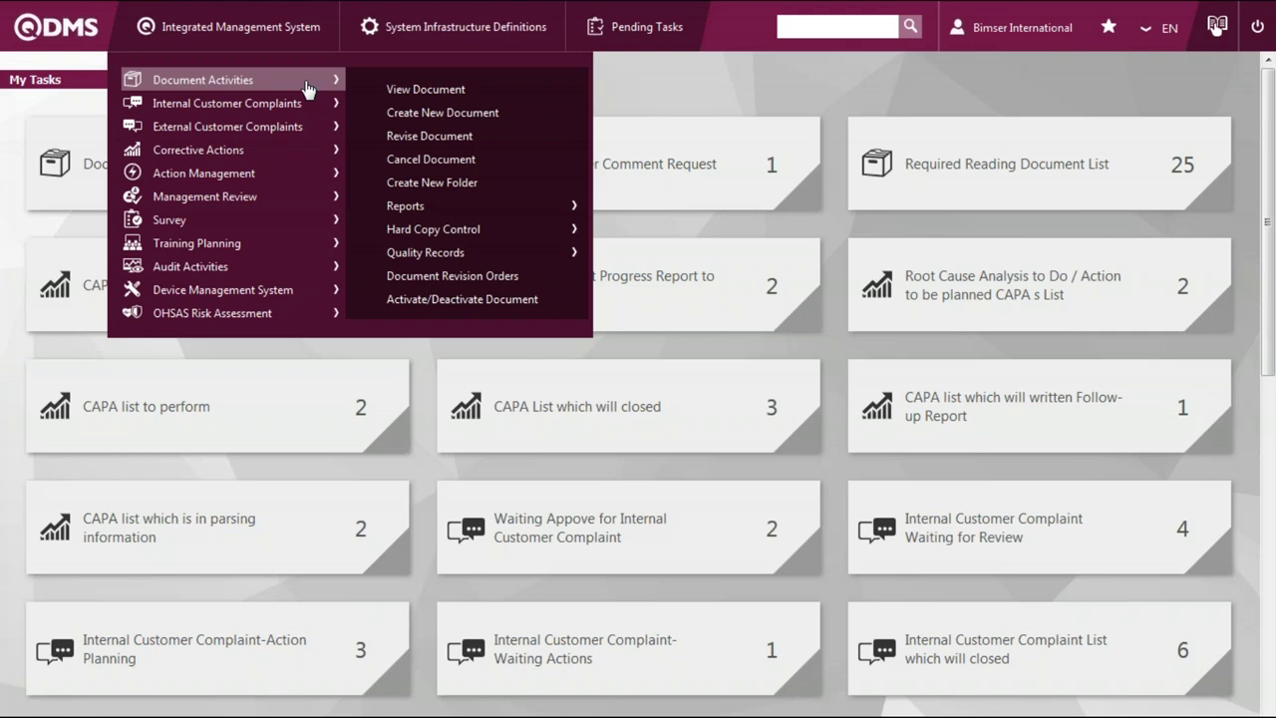
click(530, 100)
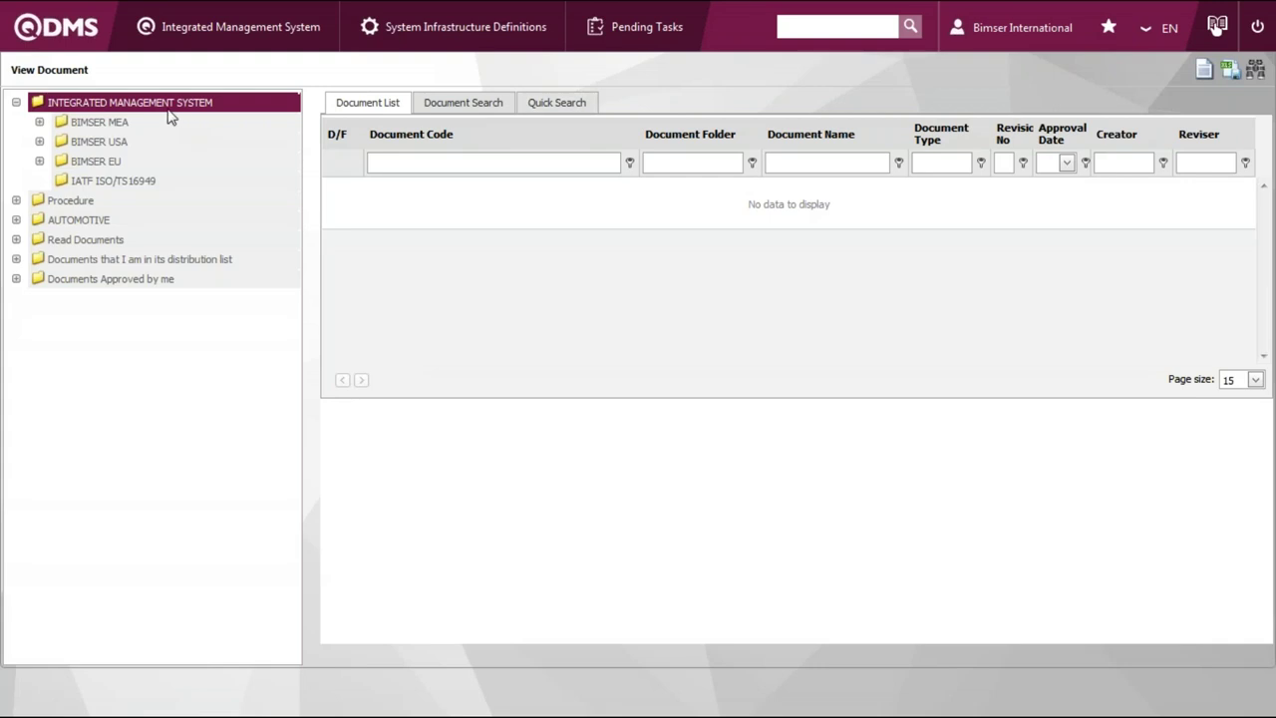
Open the Recipe document from the Demonstrations folder under BIMSER USA and view it at 110% zoom
click(55, 142)
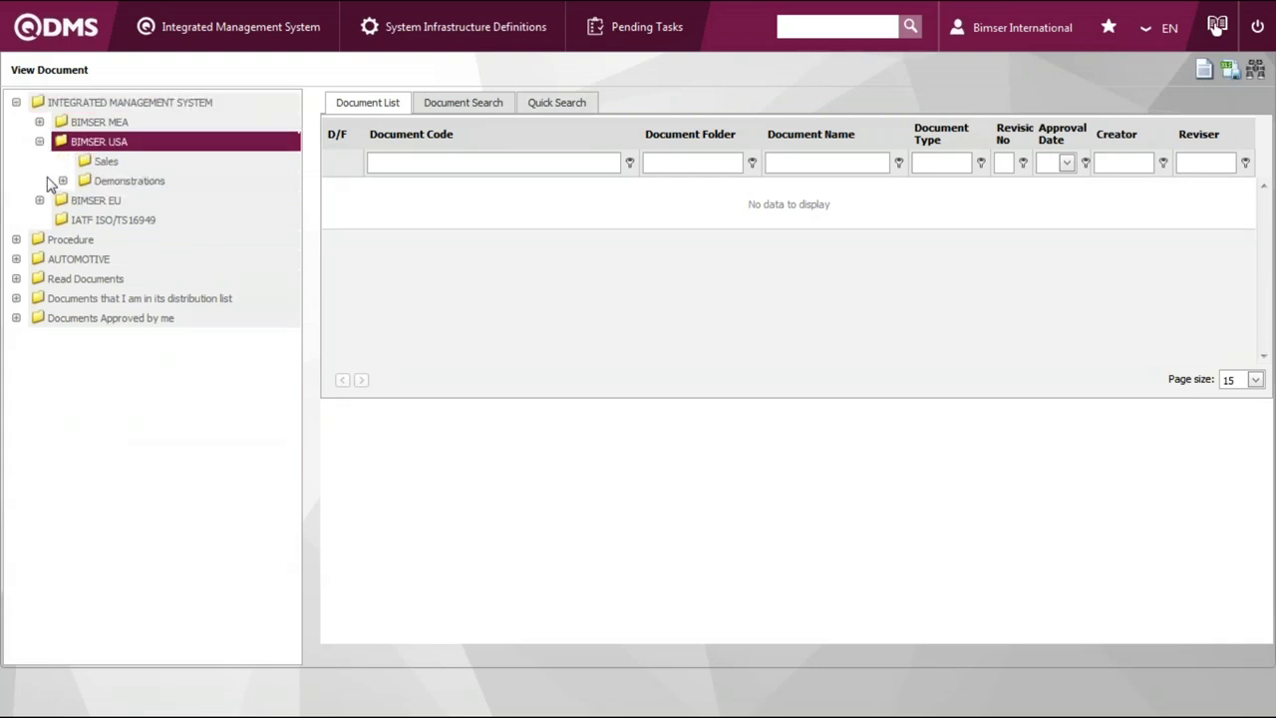
click(115, 188)
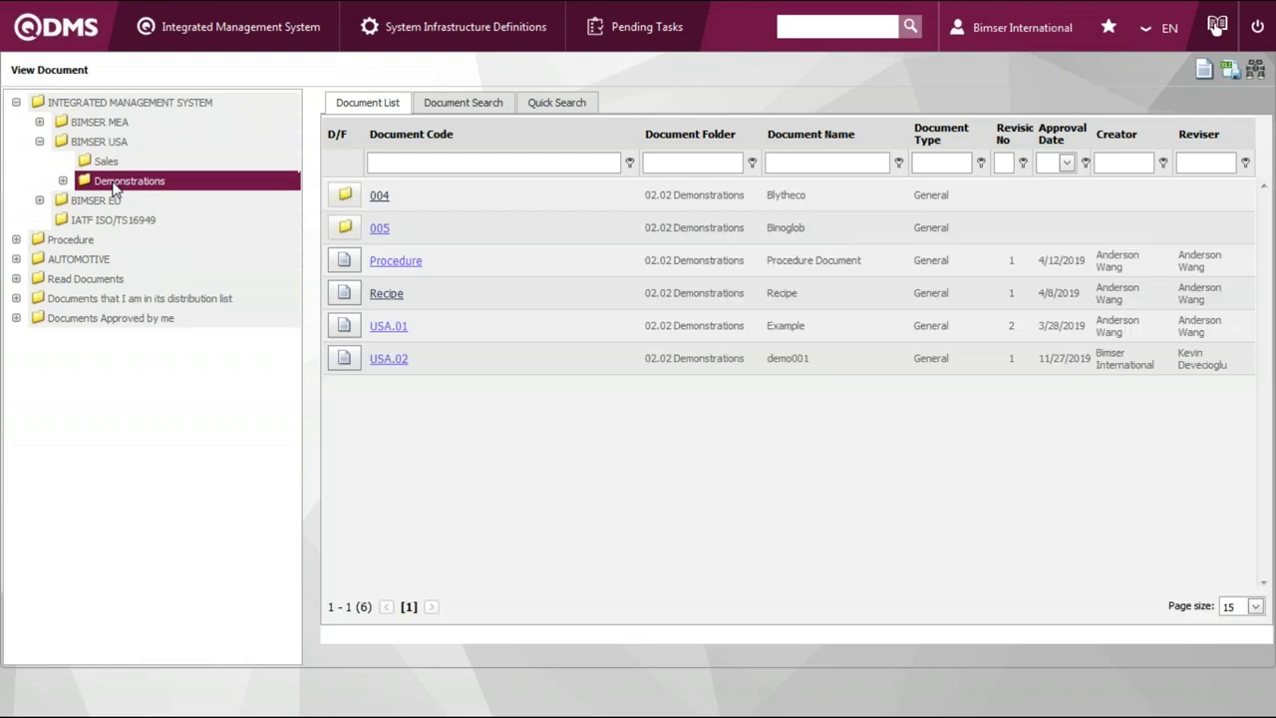
click(387, 293)
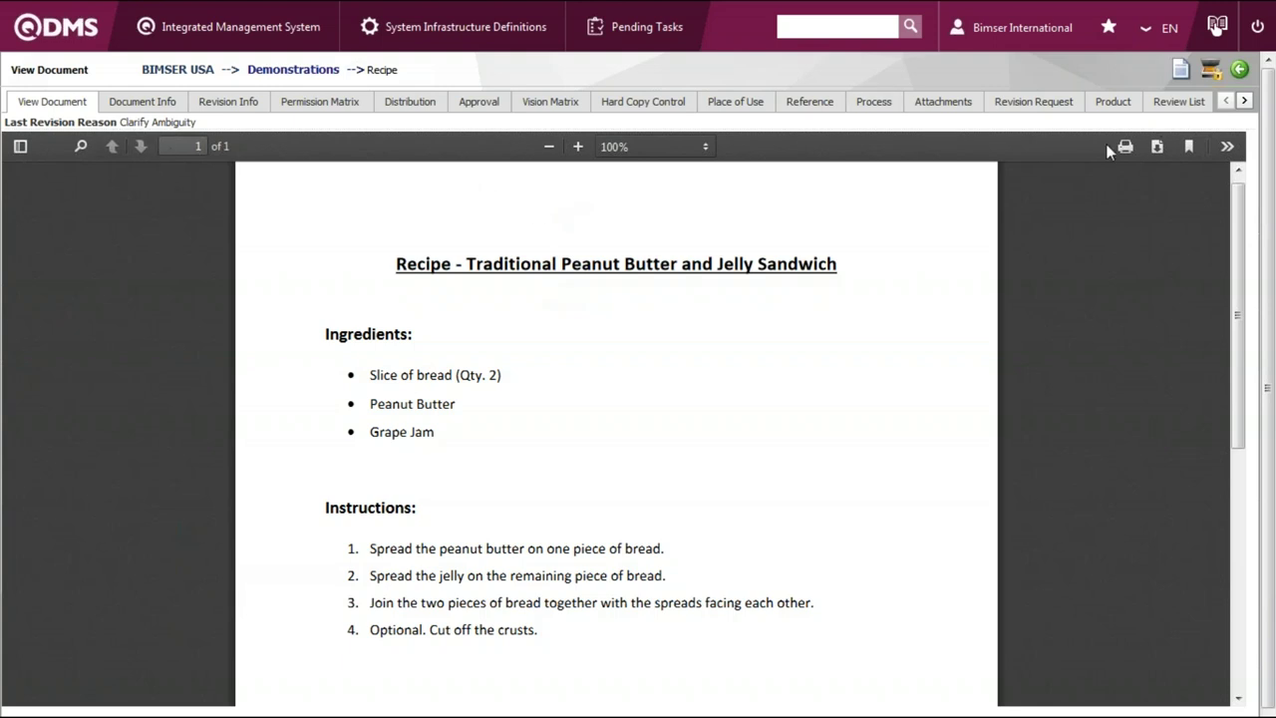
click(577, 148)
click(577, 148)
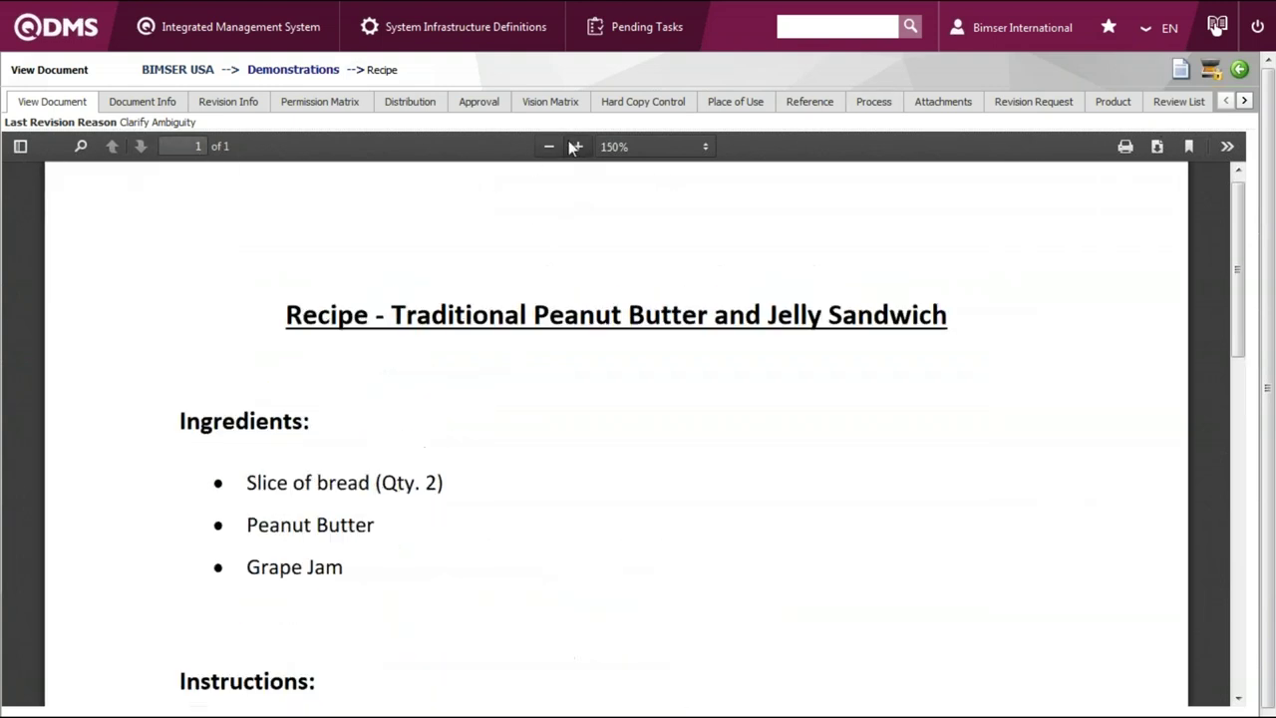
click(559, 146)
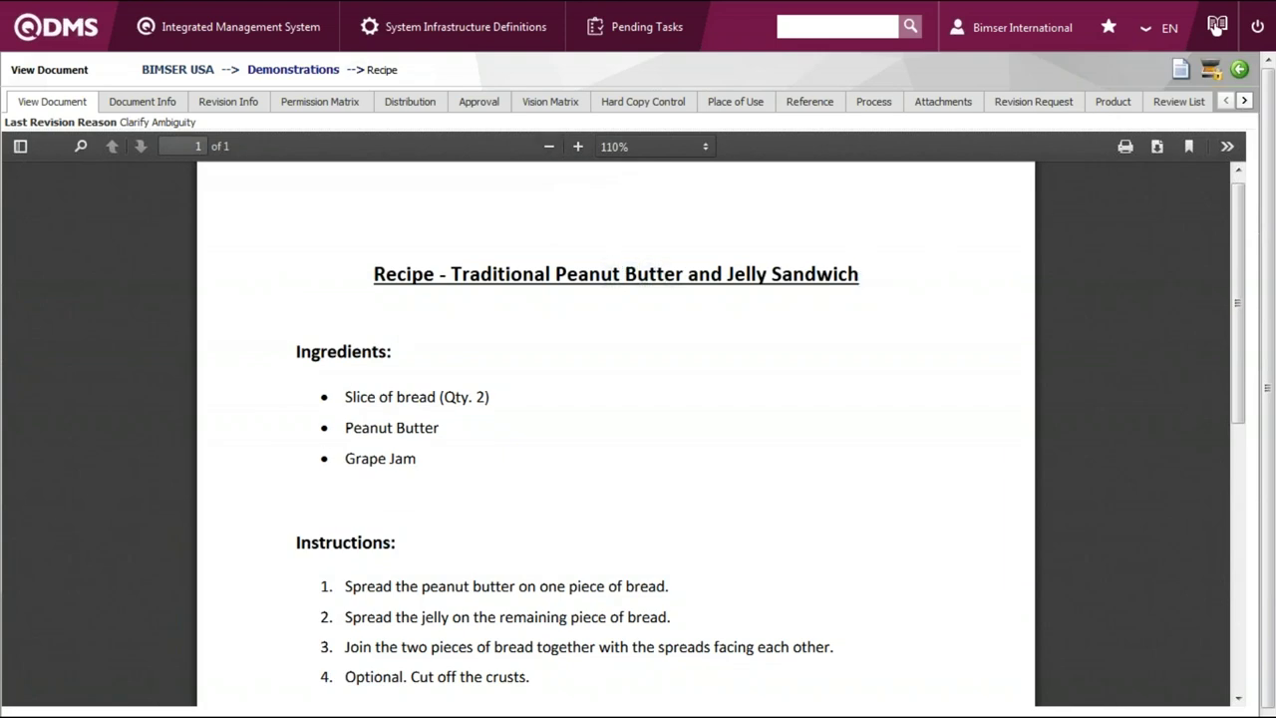
Examine the Recipe document's history of revision, creation and approval processes
click(1239, 104)
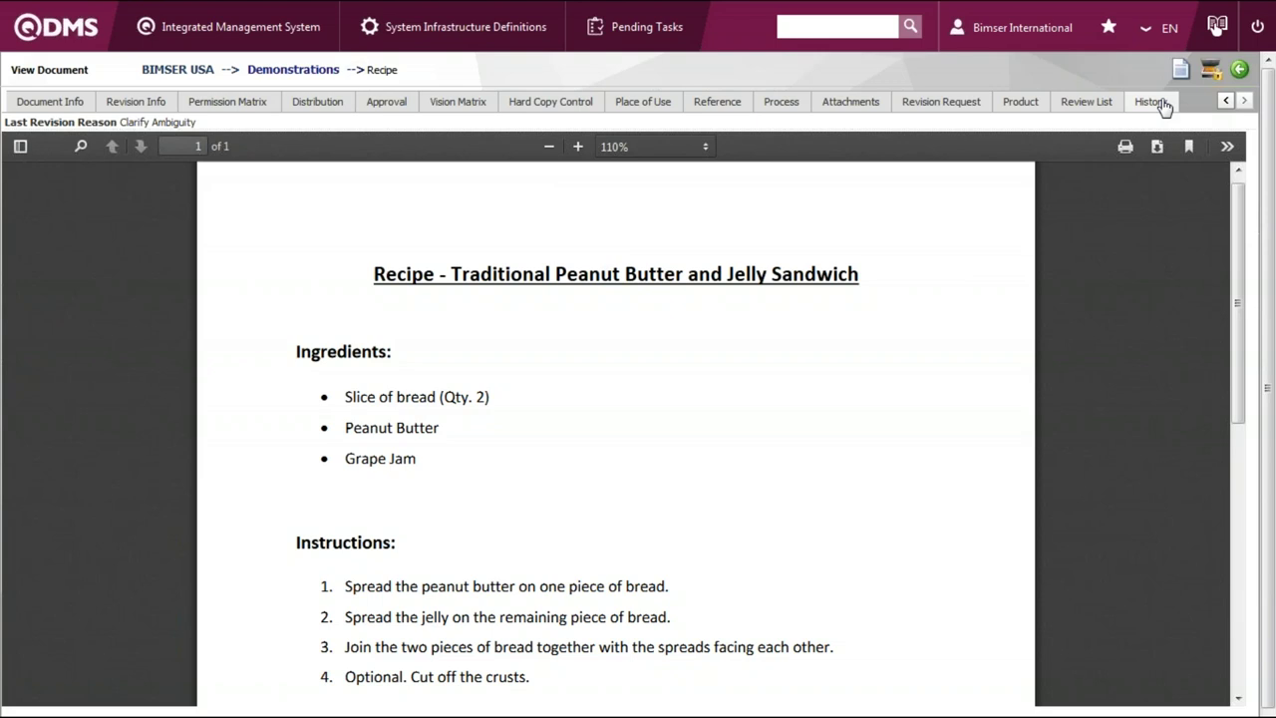
click(1158, 104)
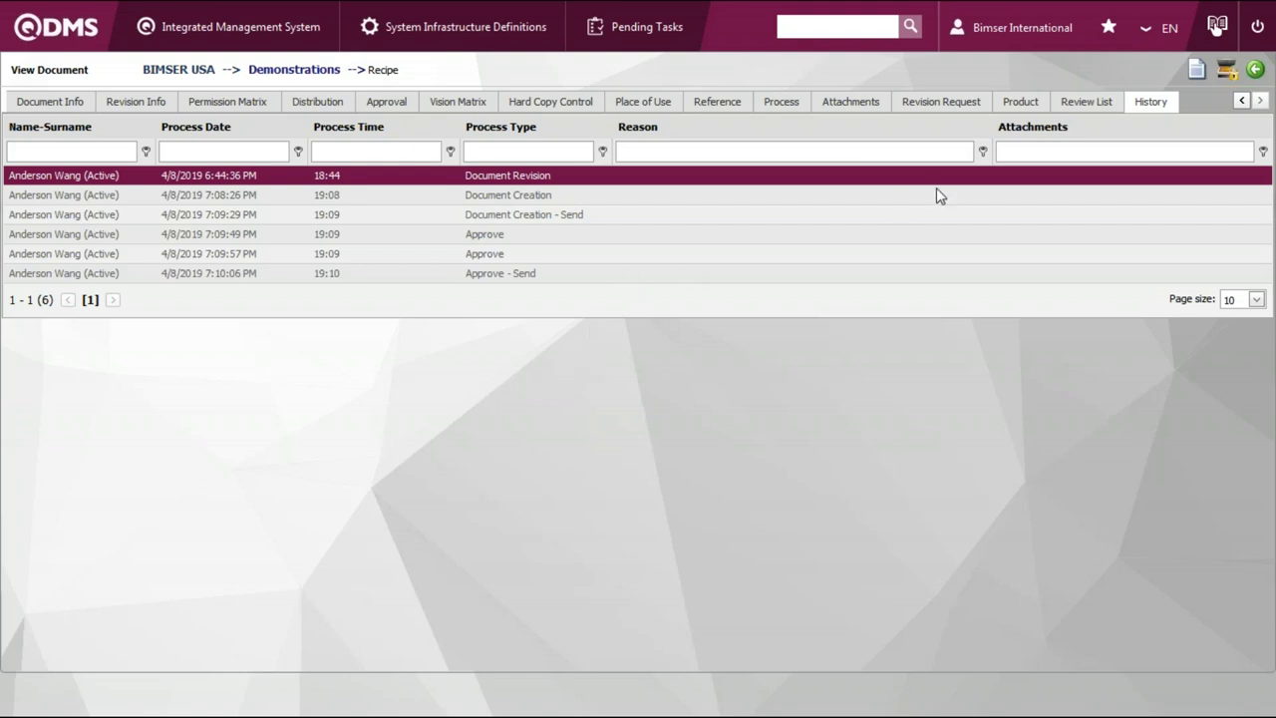
triple_click(834, 210)
Start creating a new document and select the 1-Procedure folder as its location
click(256, 28)
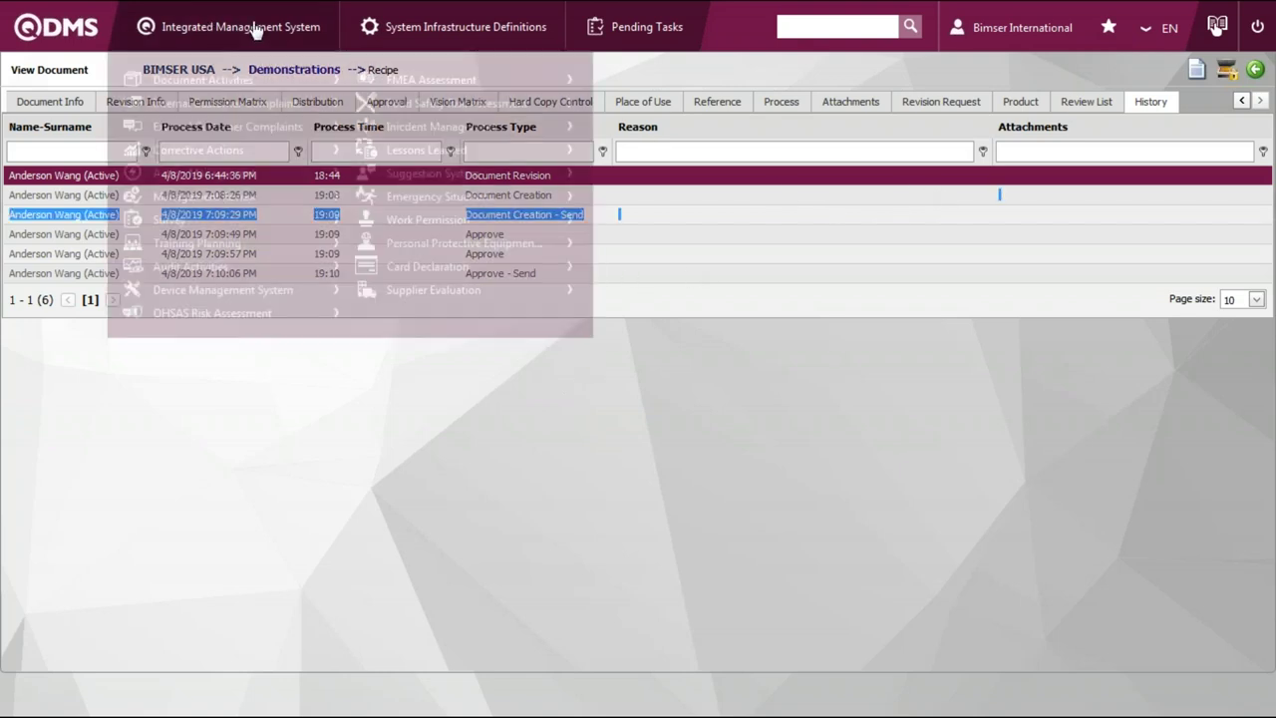
mouse_move(267, 82)
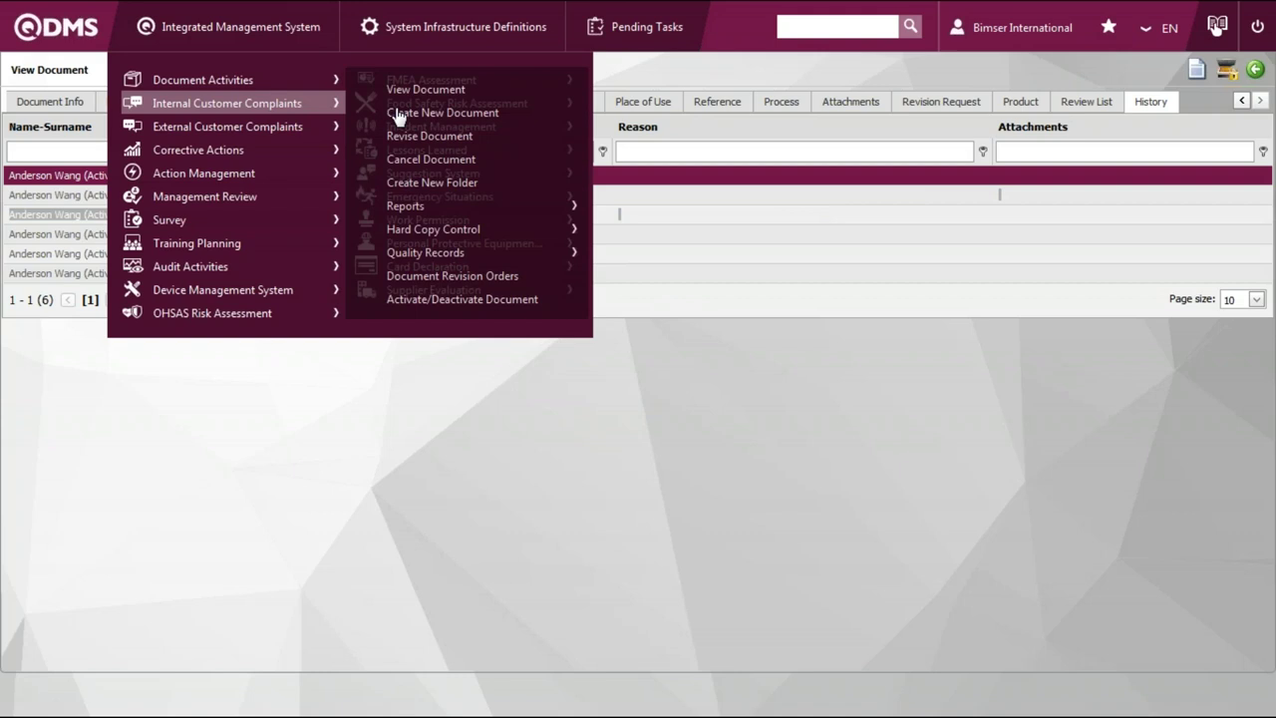
click(473, 121)
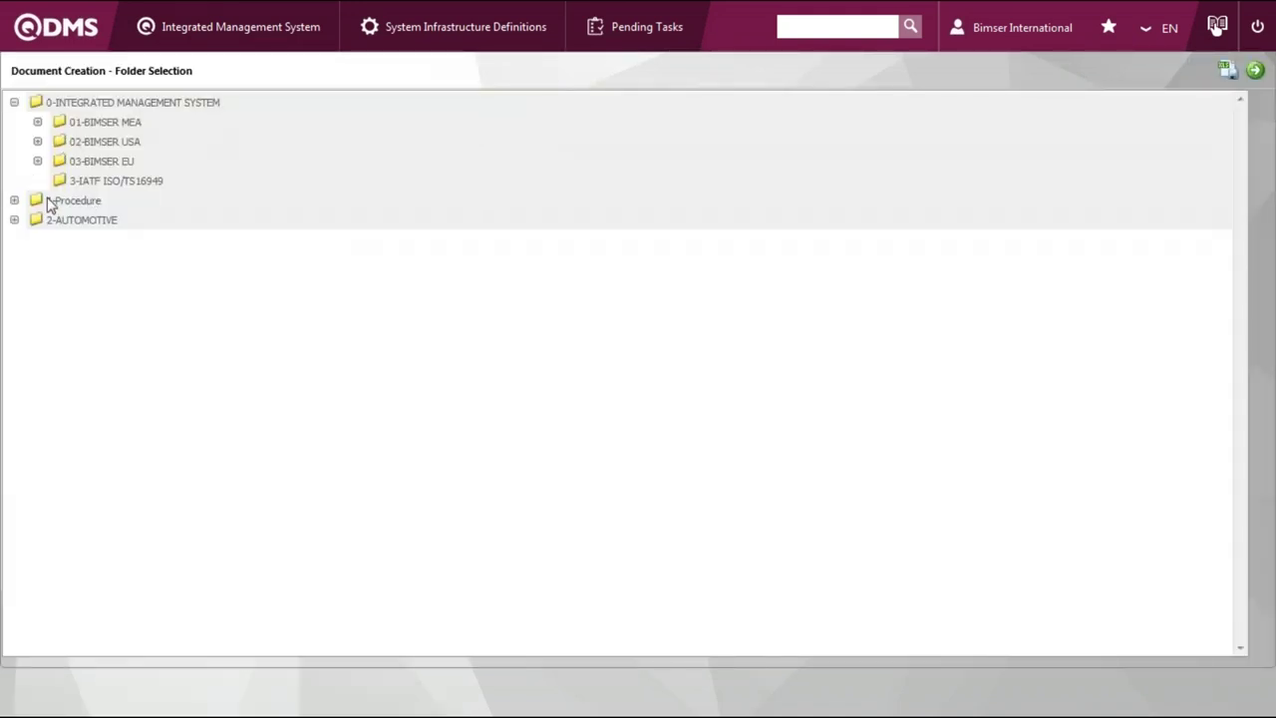
click(14, 200)
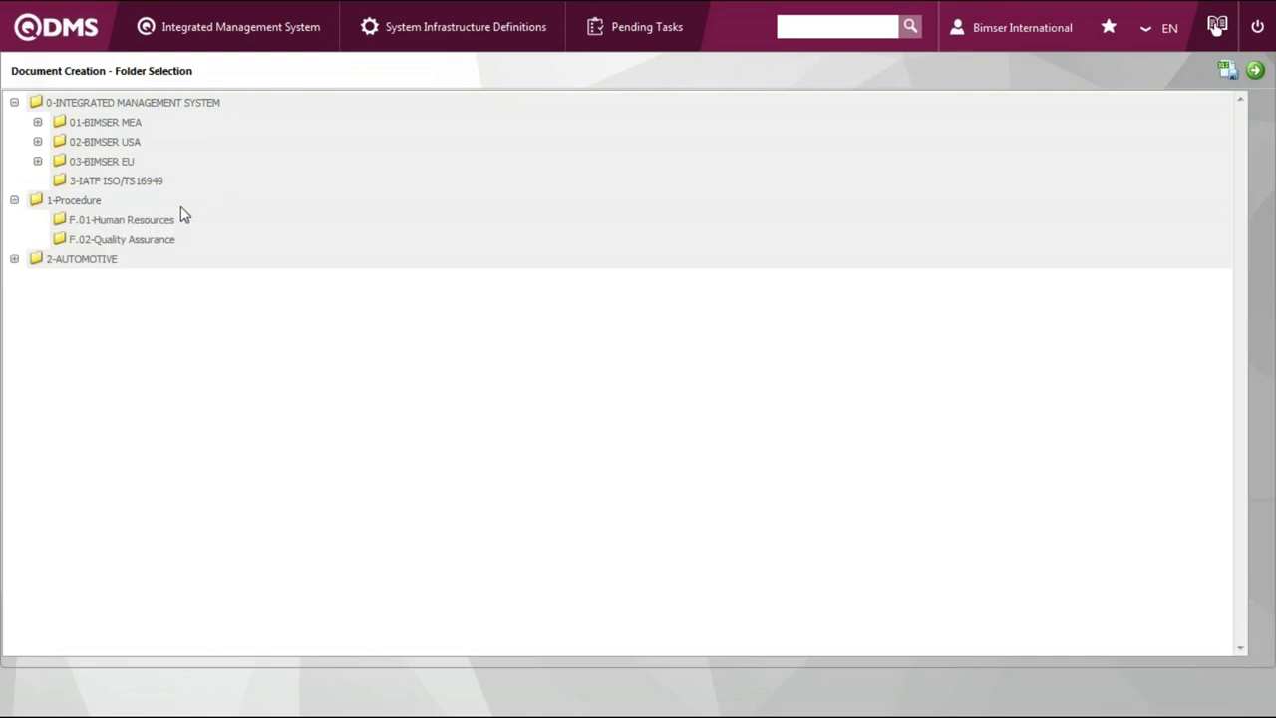
click(644, 205)
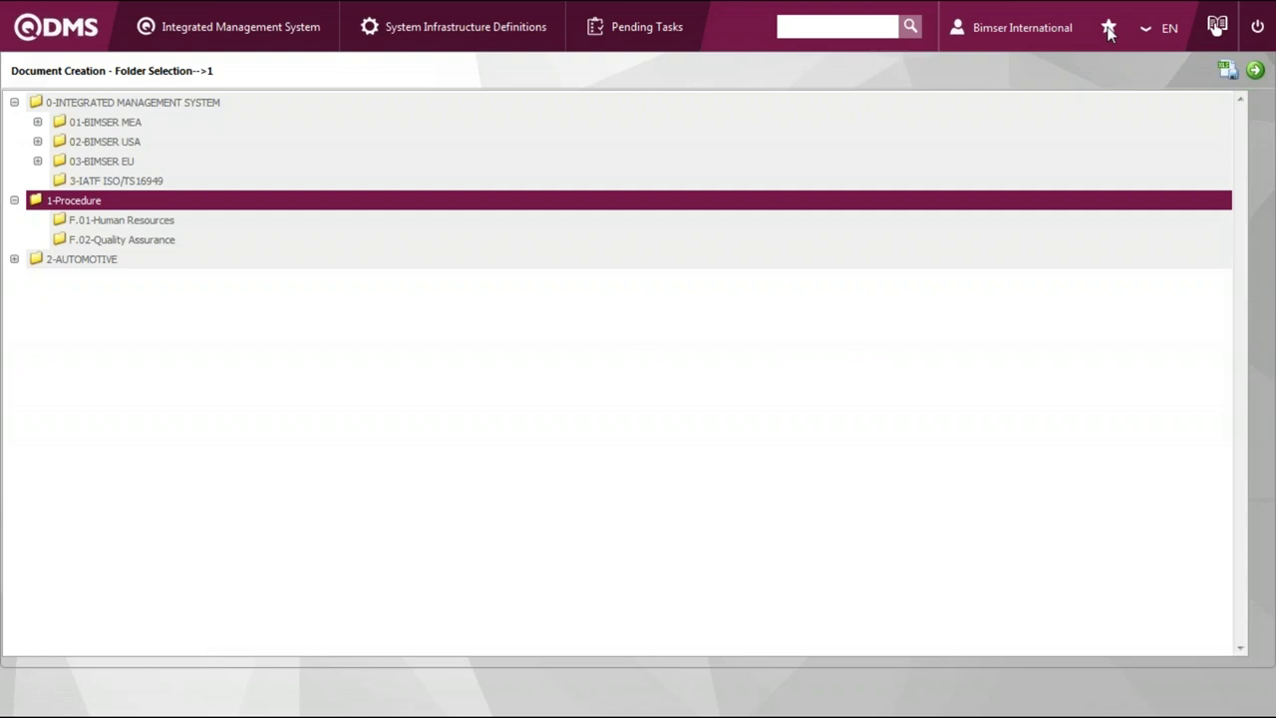
key(F11)
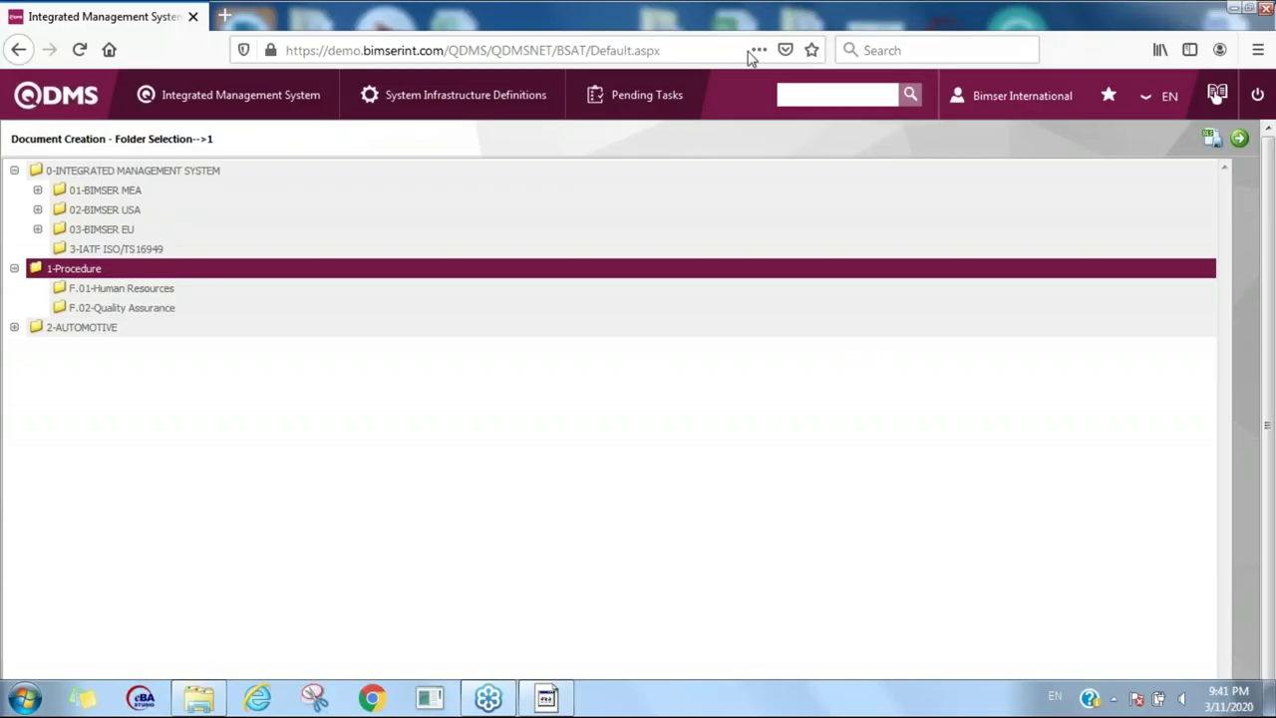
click(1217, 94)
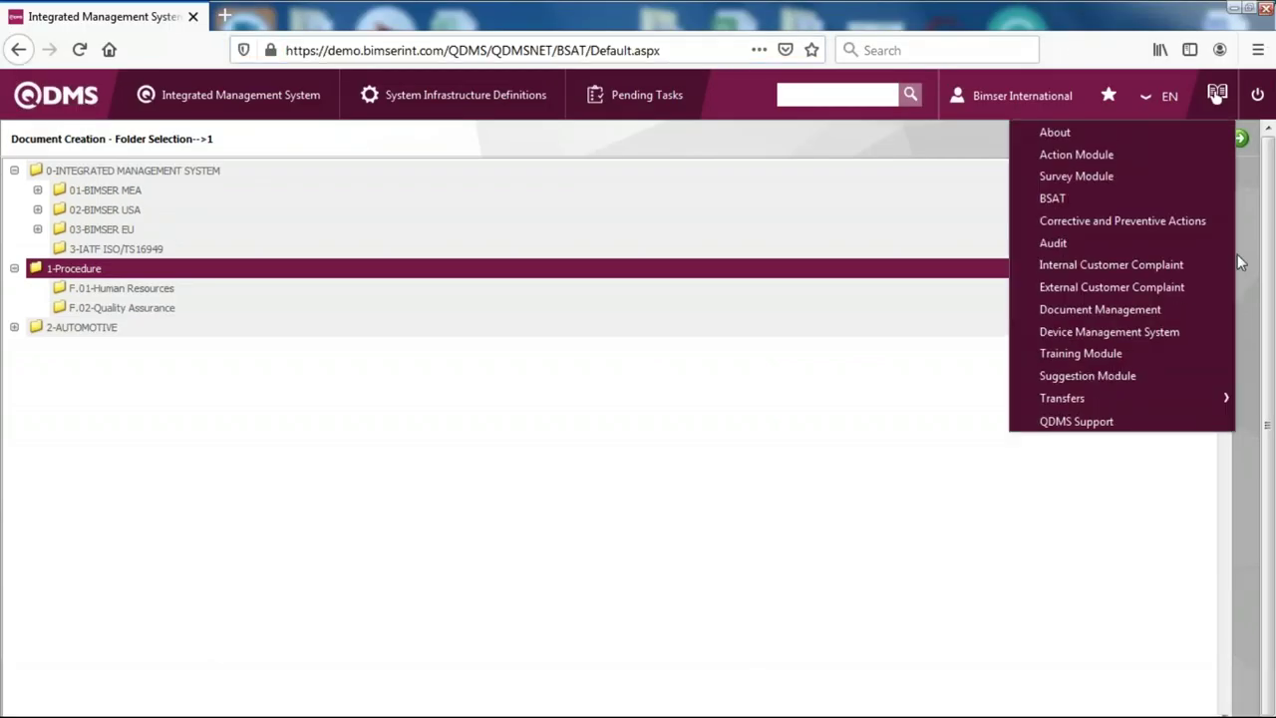
key(F11)
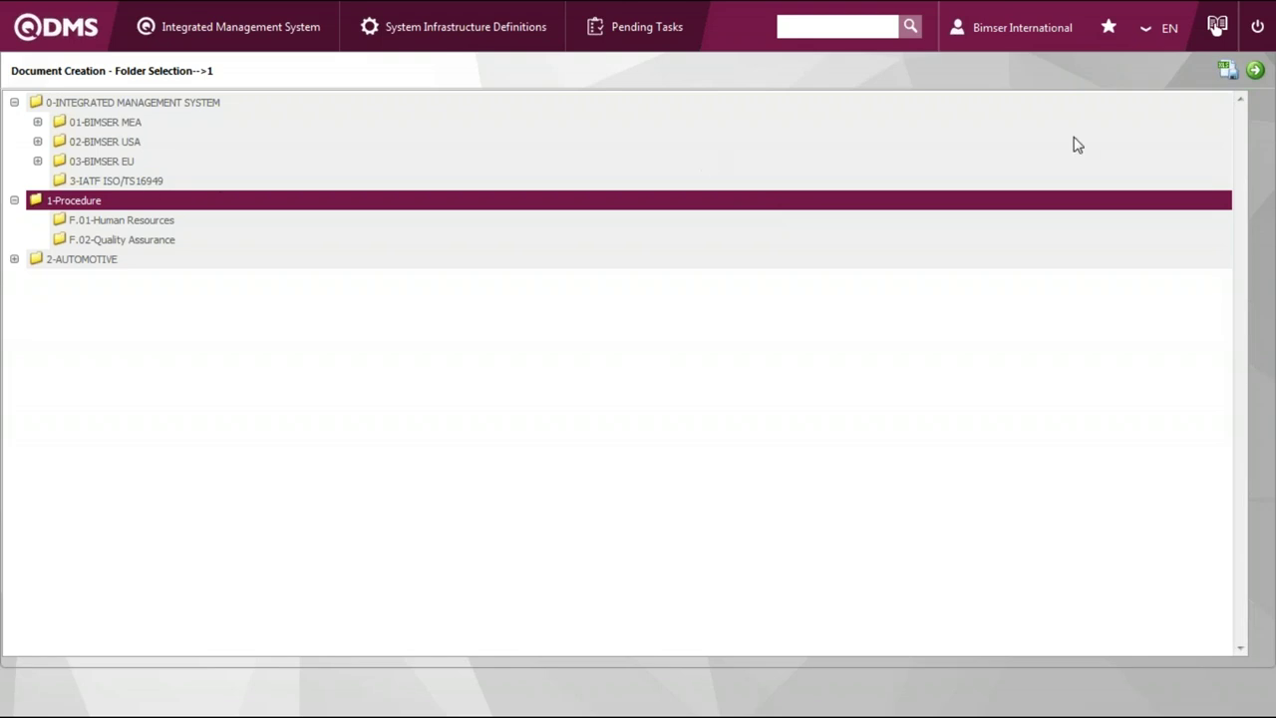
Proceed to the new document form for the Procedure folder and review its Permission, Distribution and Approval settings
click(1255, 71)
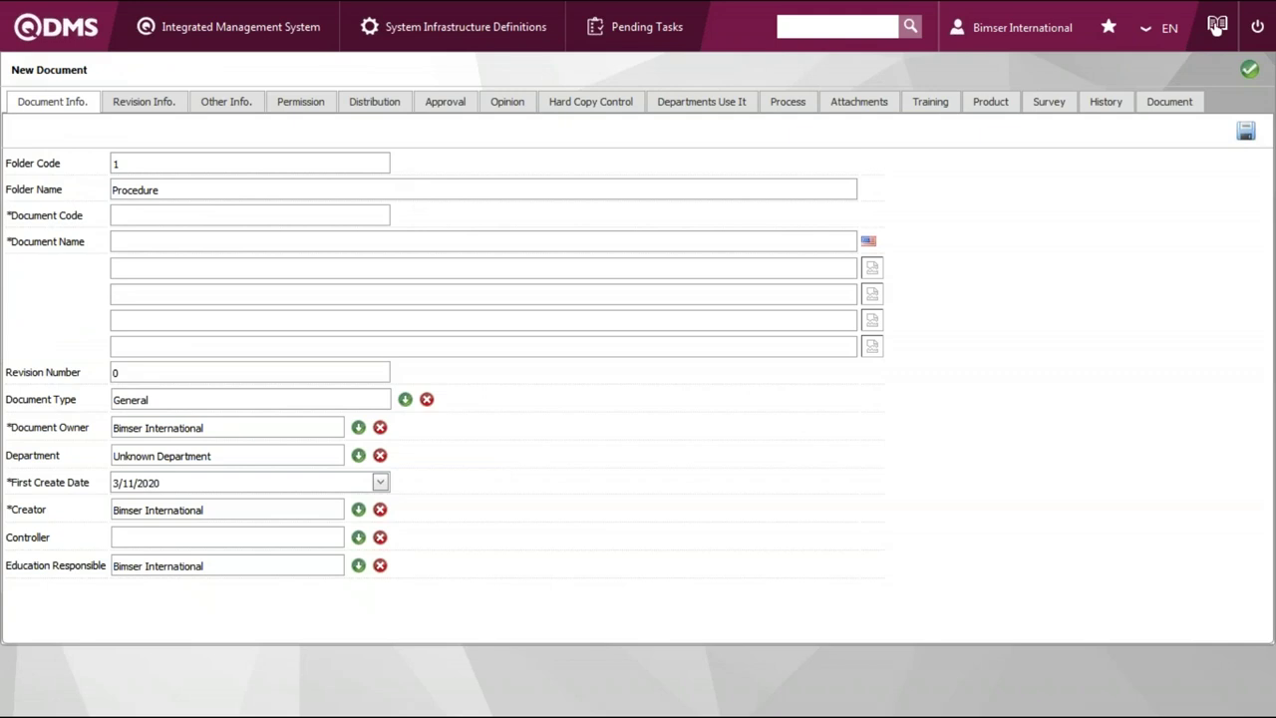
click(301, 104)
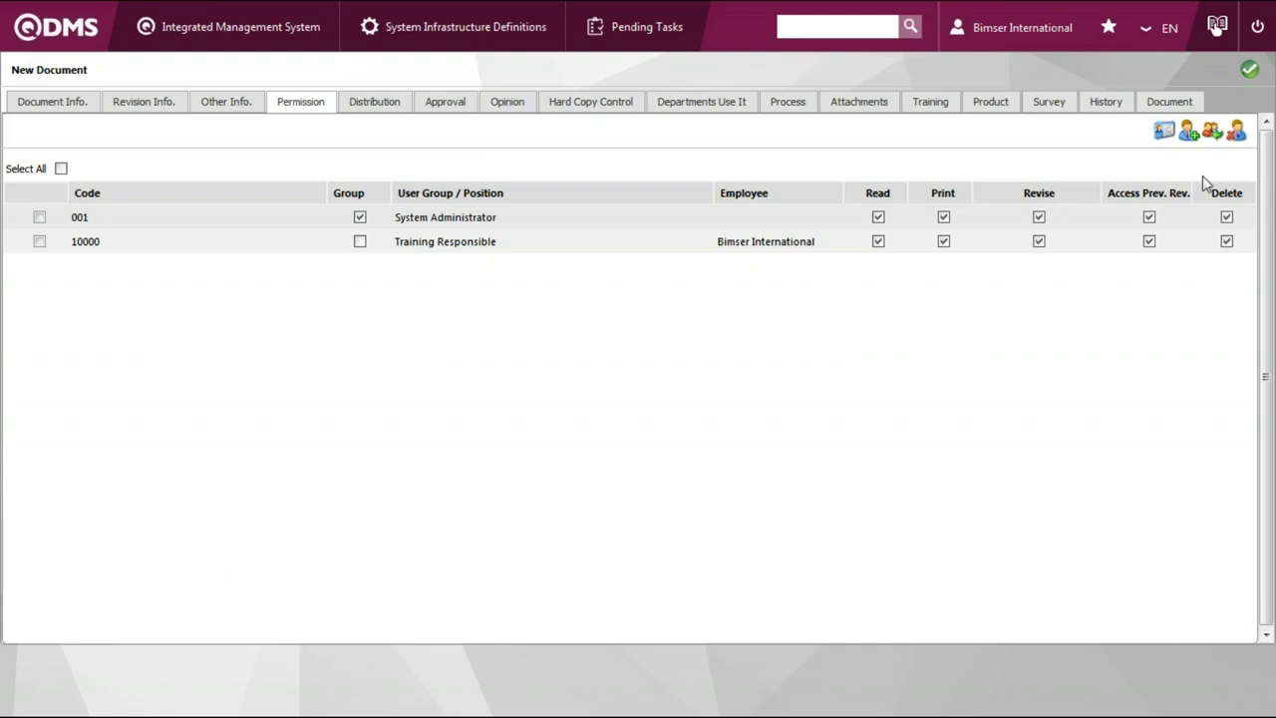
click(408, 116)
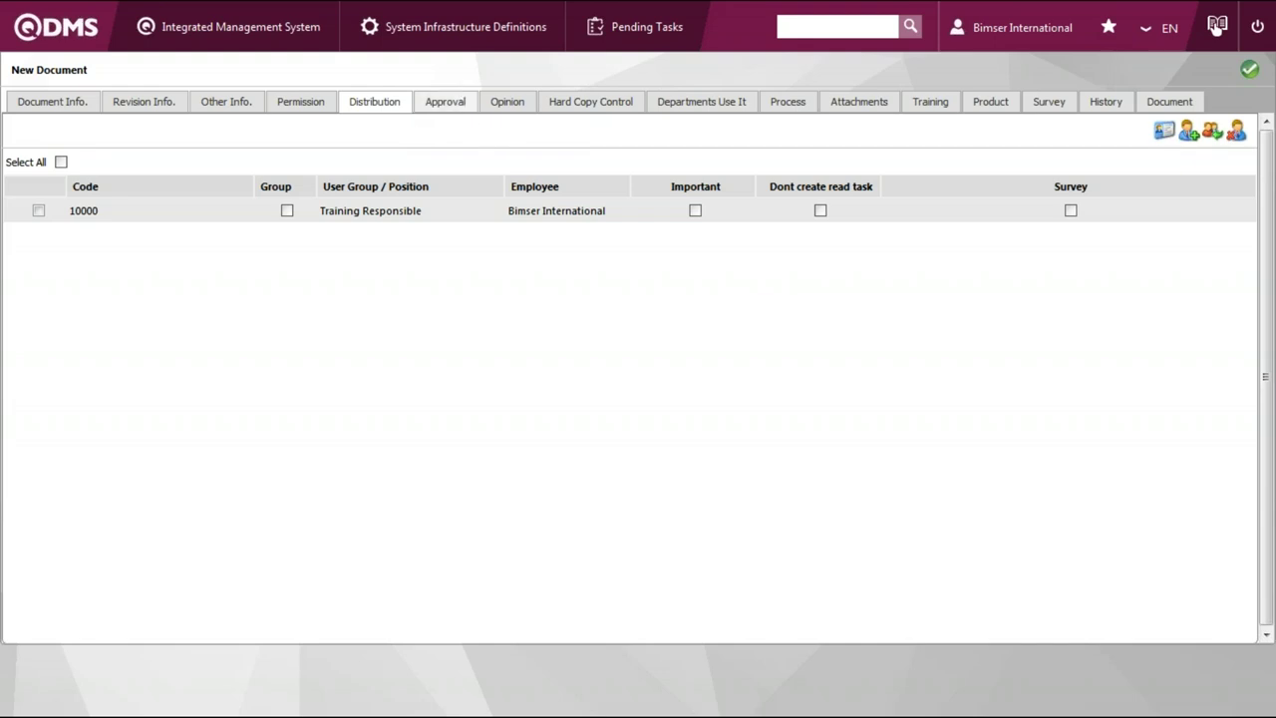
click(462, 96)
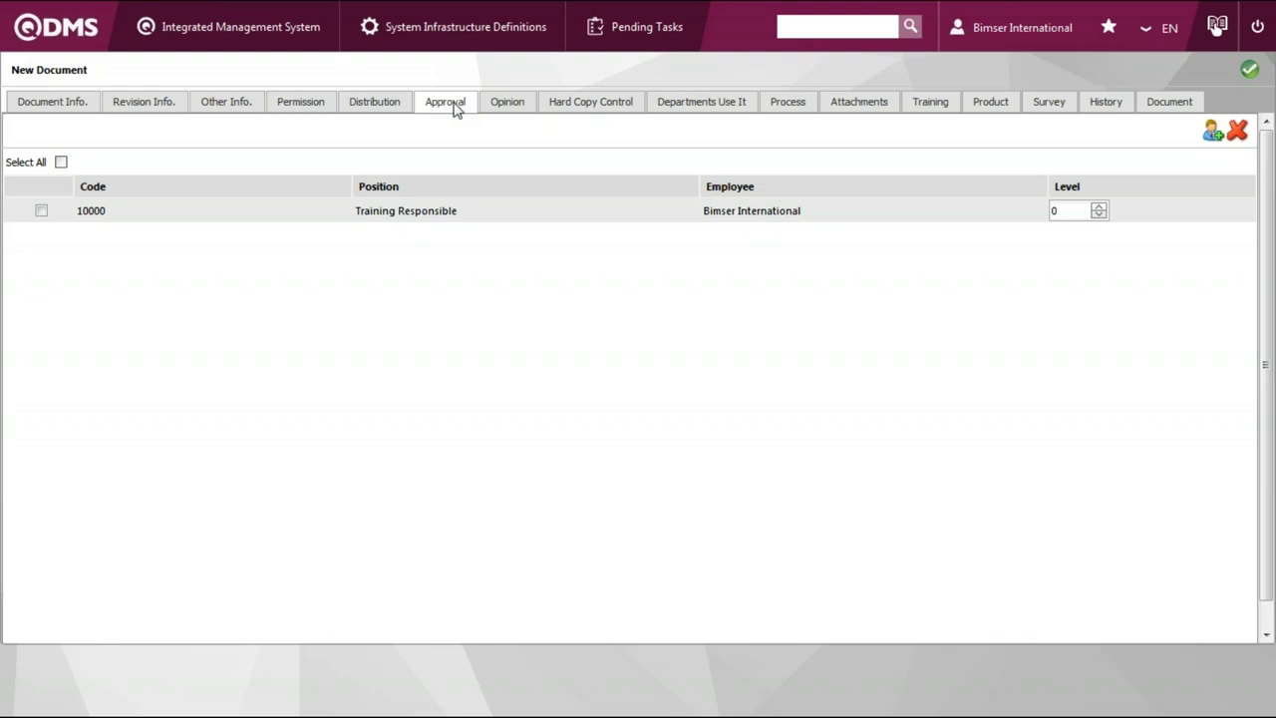
Add the Managing Director to the new document's approvers, finding the position by its owner's first name
click(1215, 137)
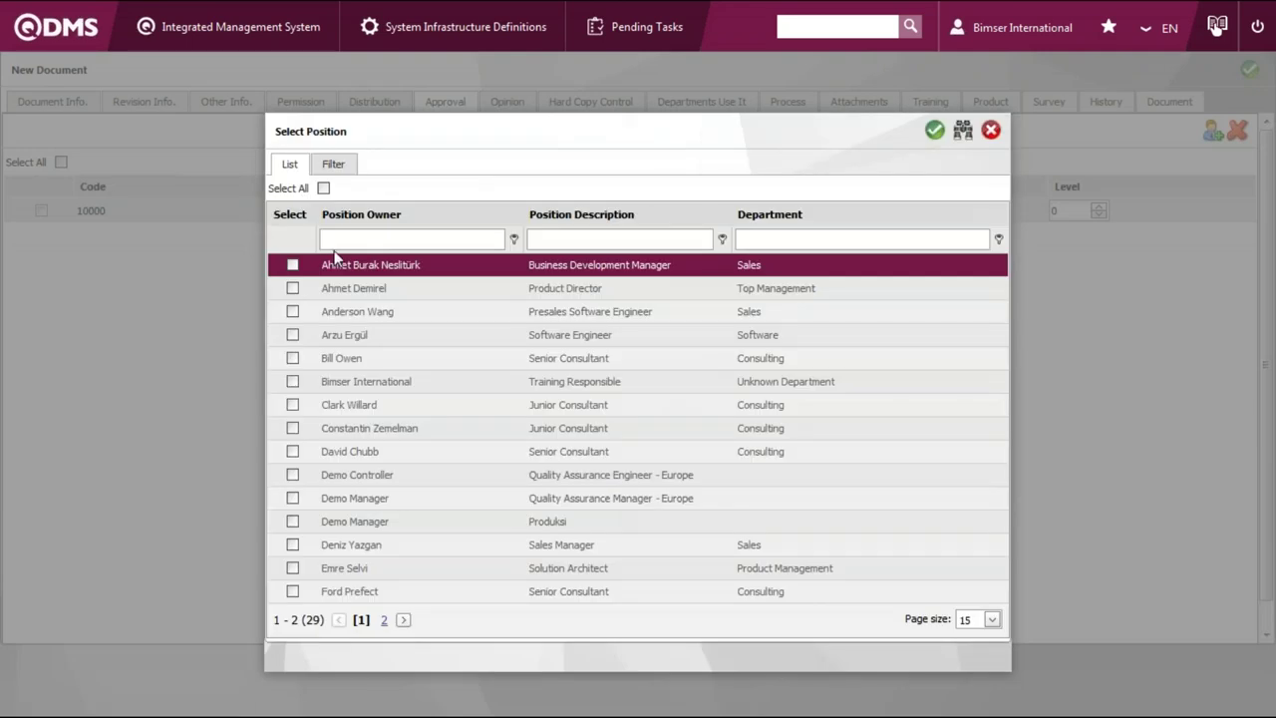
click(339, 242)
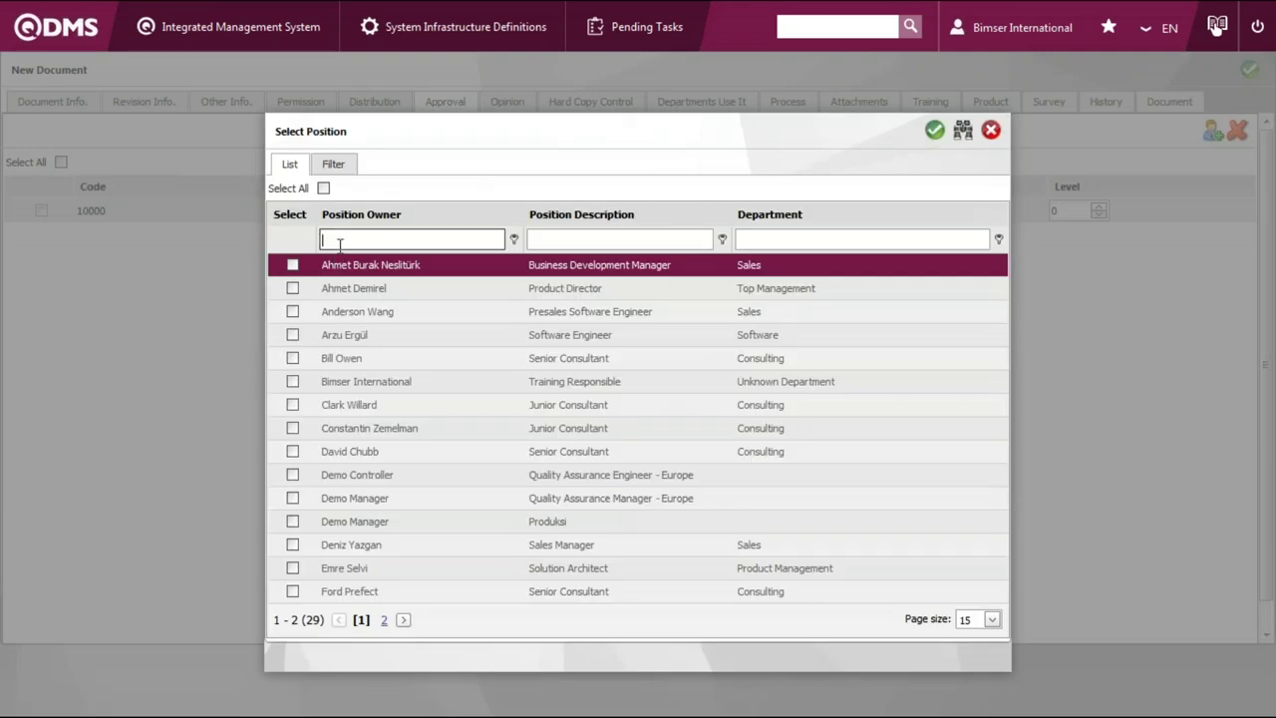
text(kevin)
key(Return)
click(292, 264)
click(934, 130)
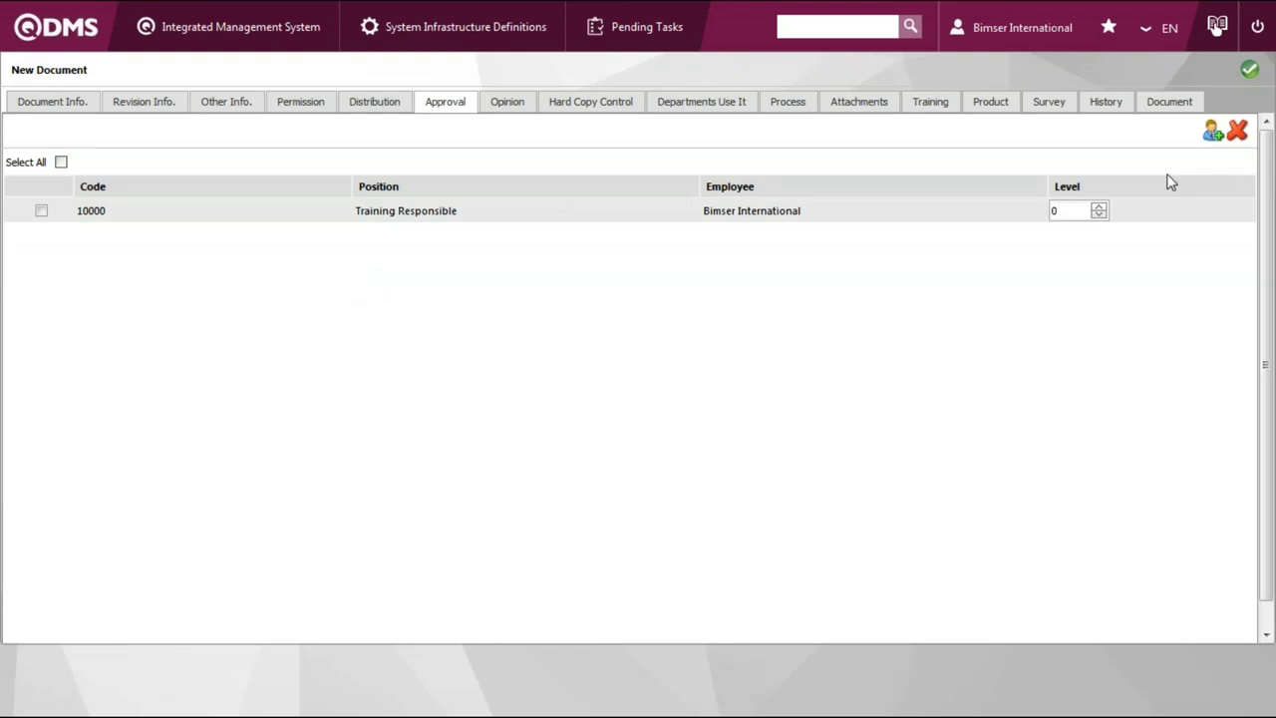
Review the positions, employees and approval levels of the Training Responsible and the Managing Director
drag(397, 236, 484, 241)
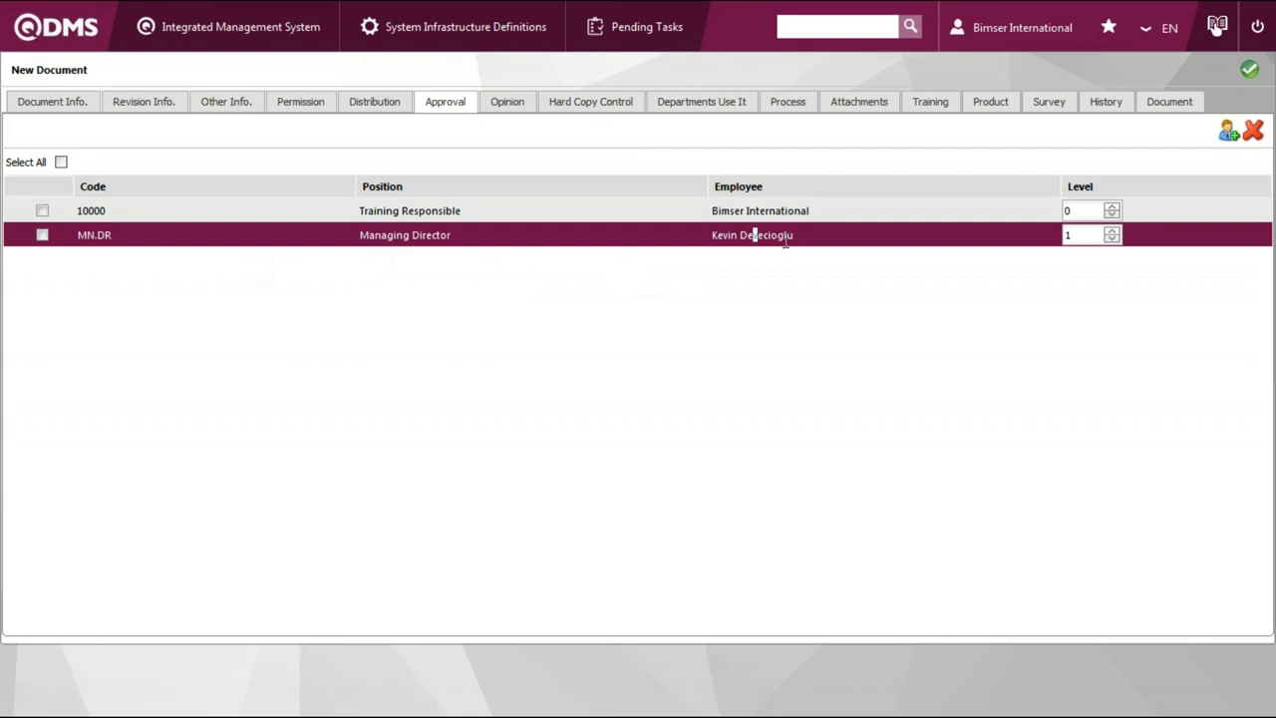
click(1082, 210)
drag(1097, 187, 1056, 186)
click(1077, 210)
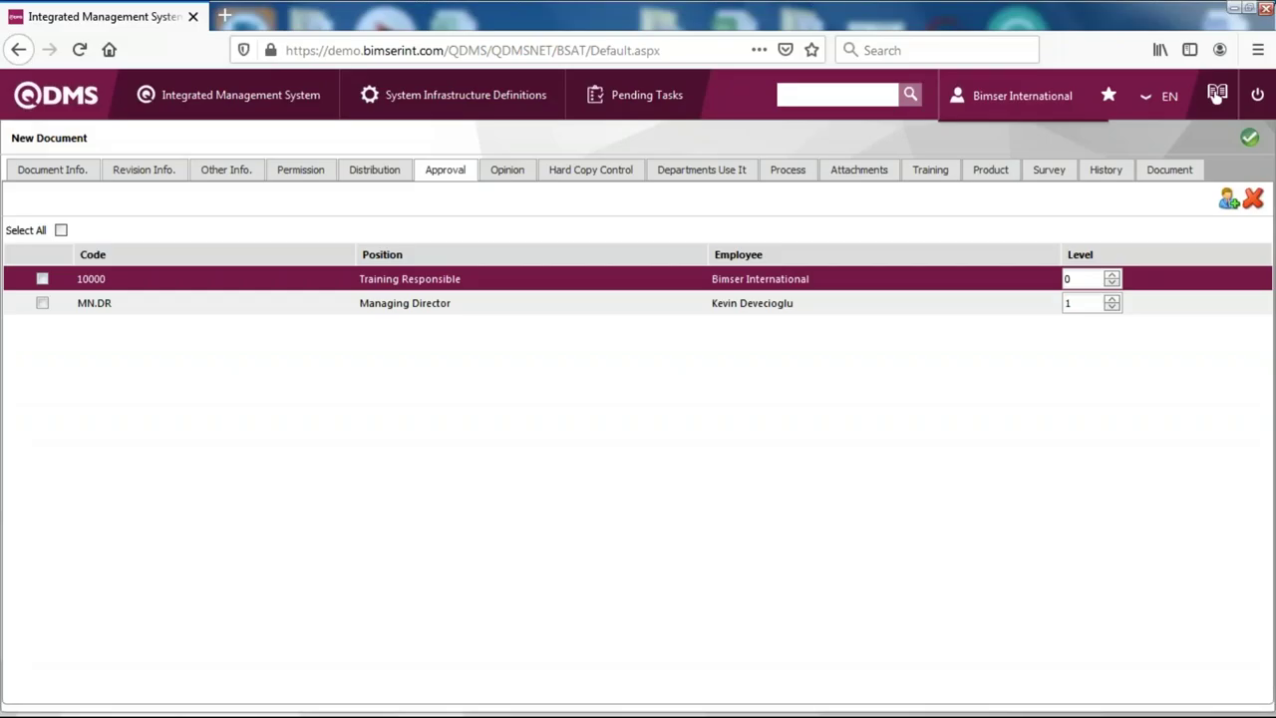
click(1013, 27)
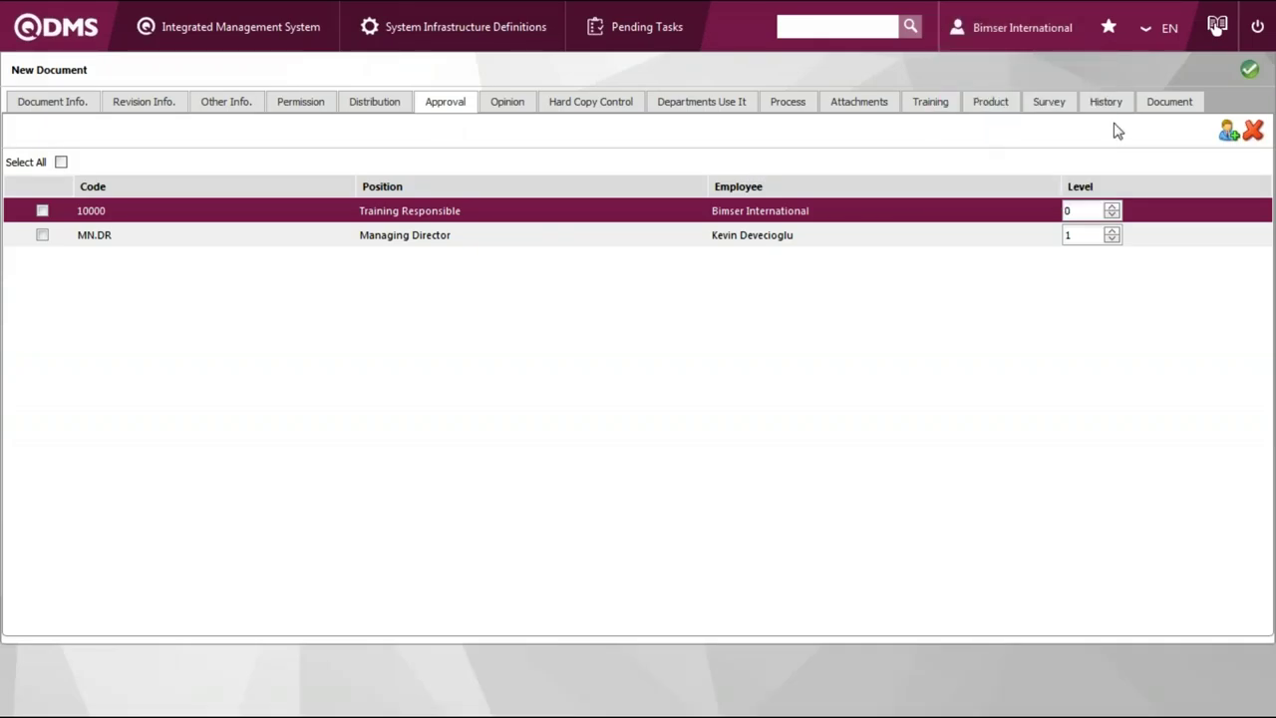
Upload "ChatLog QDMS _ KordSA _ Training _Part 4 _ System Infrastructure_ 2020_02_27 18_59" from the Documents library as the English document file
click(1144, 106)
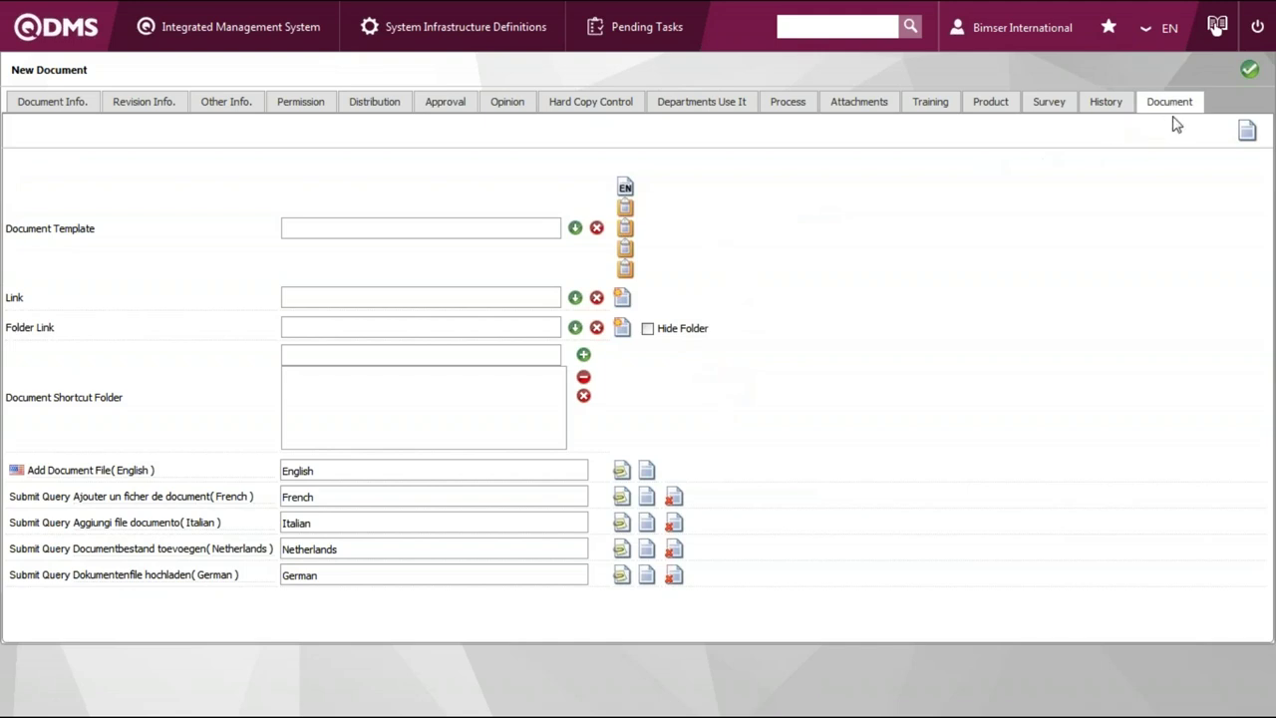
click(622, 469)
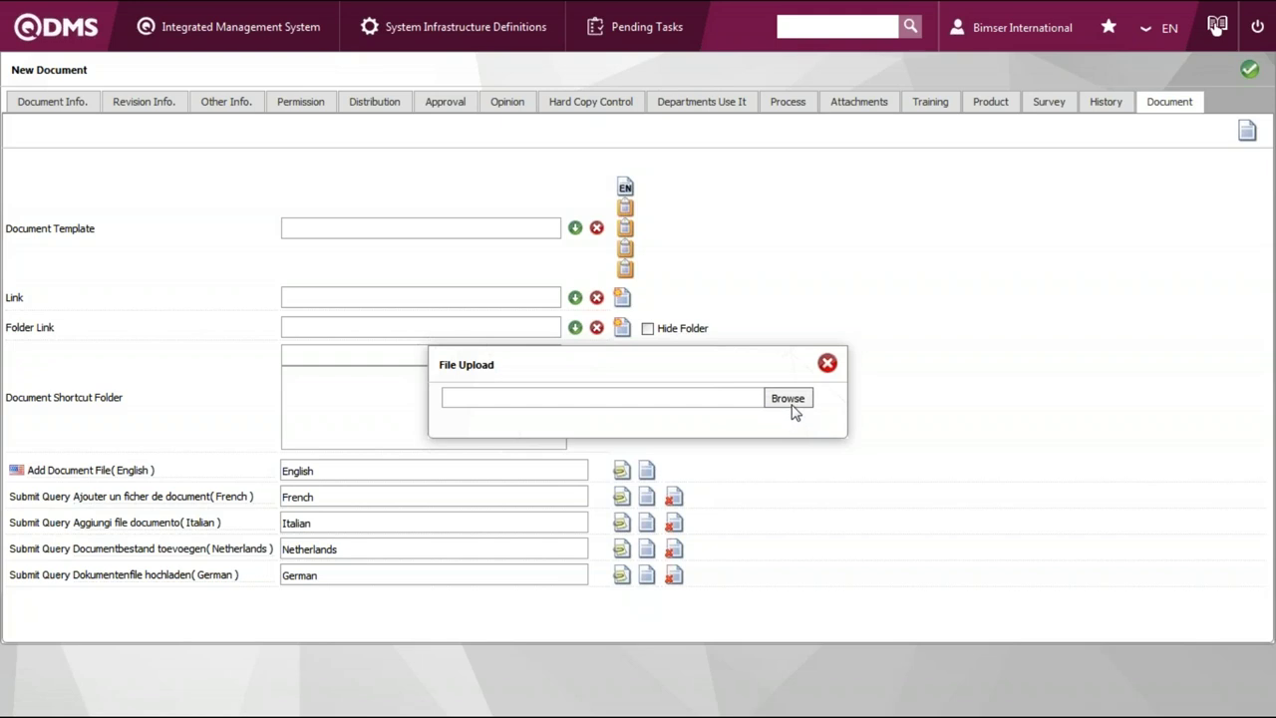
click(676, 397)
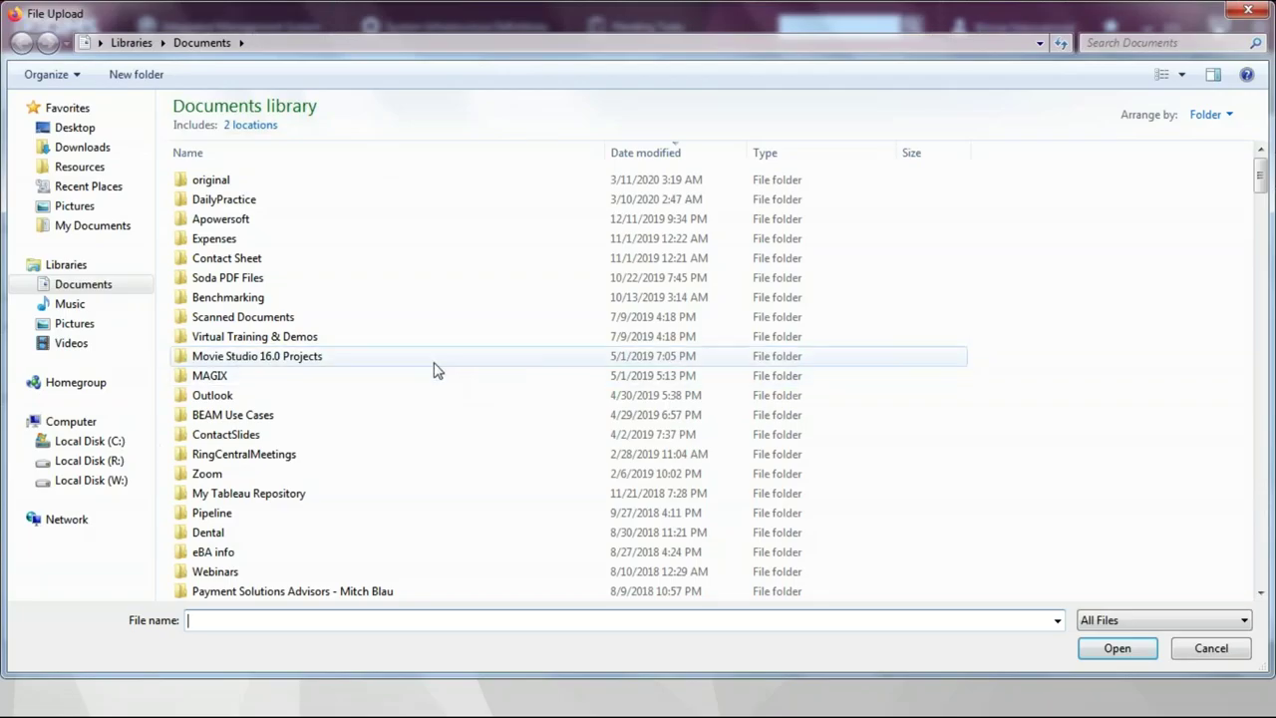
scroll(325, 329, down, 7)
scroll(329, 315, down, 7)
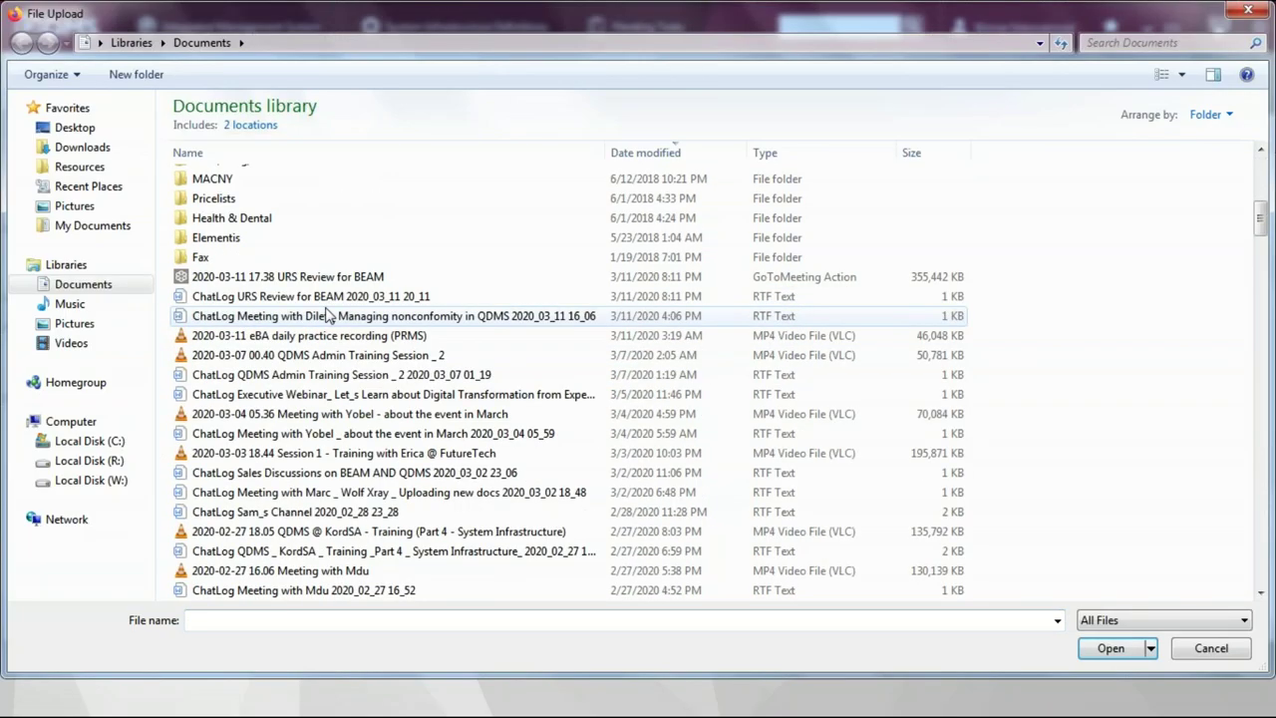
click(299, 257)
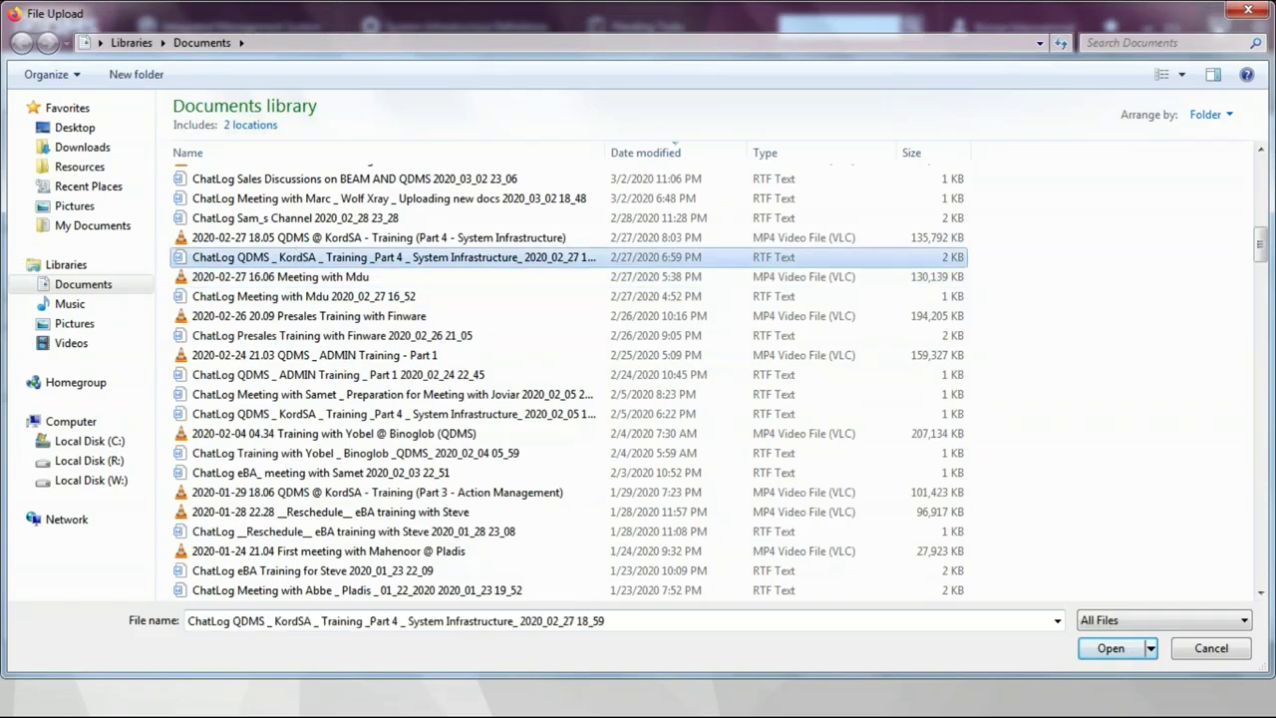
click(1110, 648)
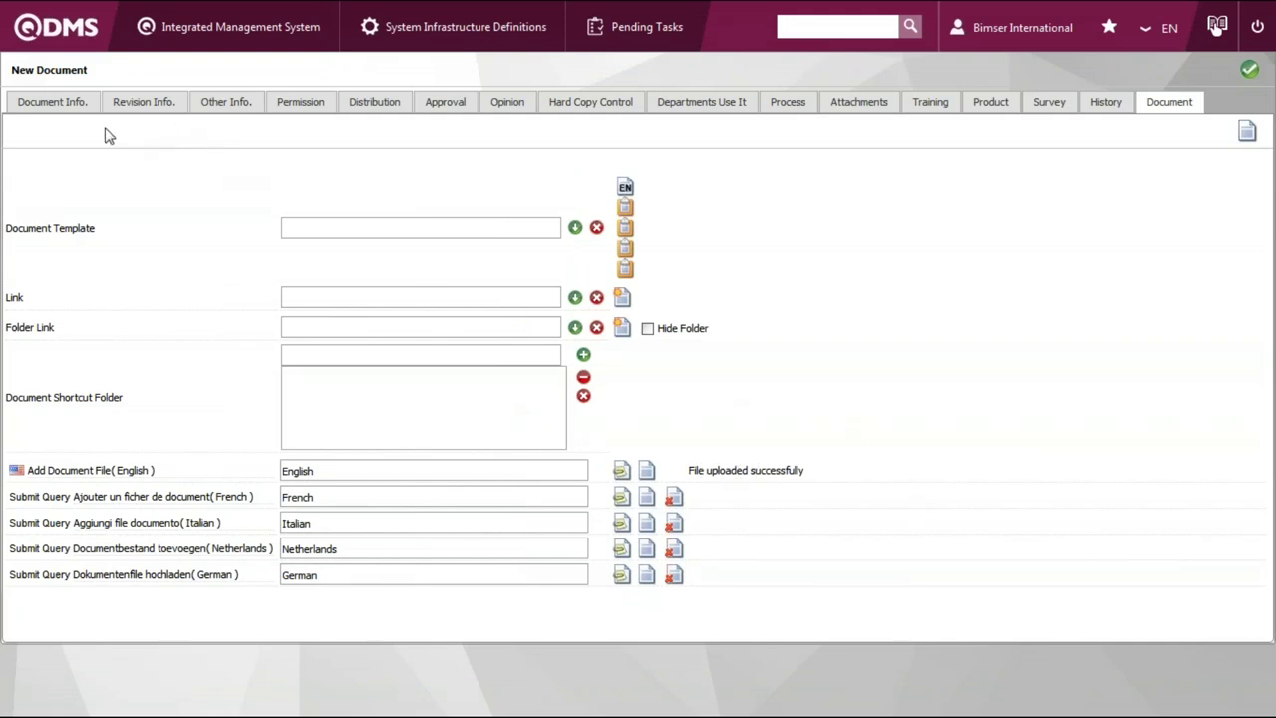
Examine the mandatory Document Code and Document Name fields in the new document's general information
click(66, 95)
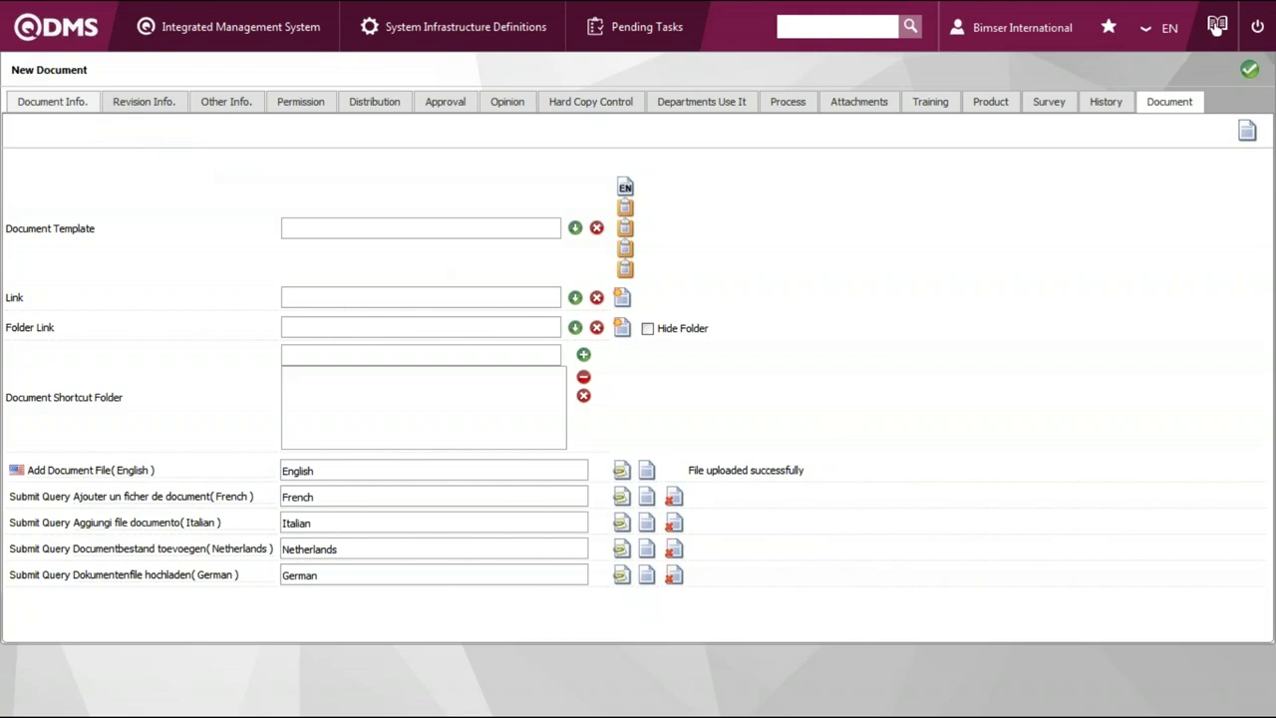
click(155, 211)
click(161, 240)
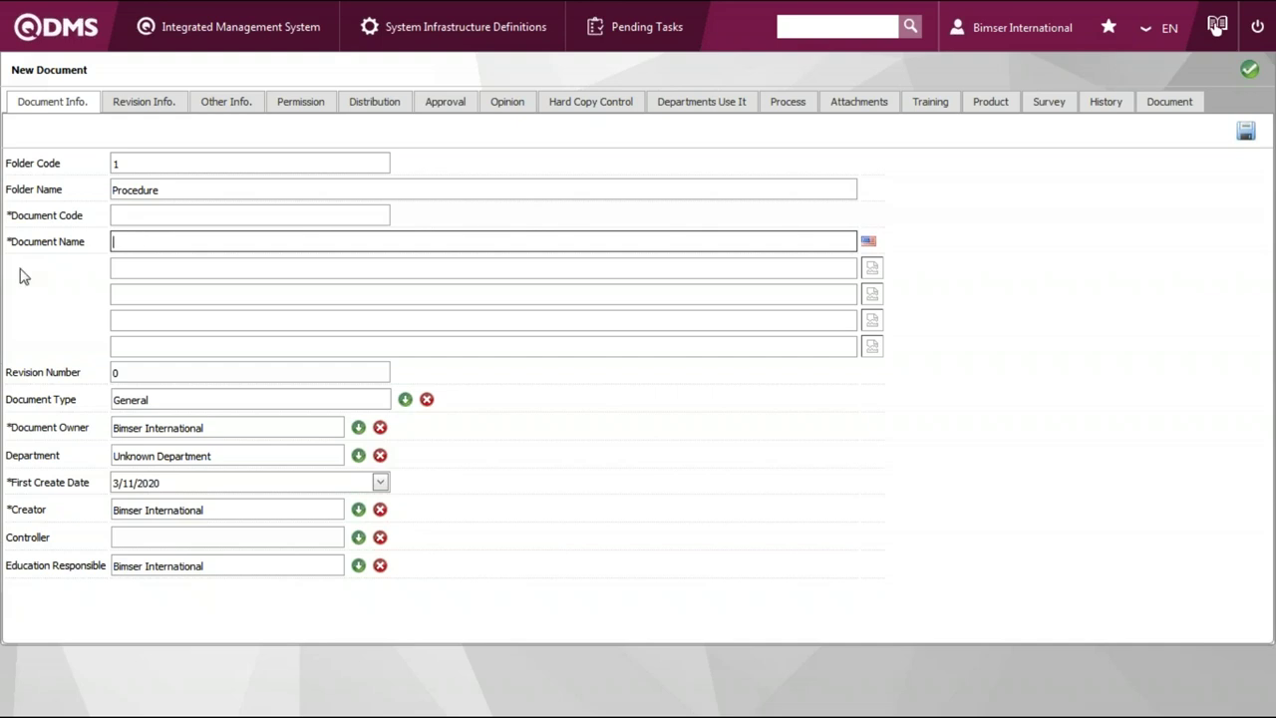
drag(91, 251, 12, 211)
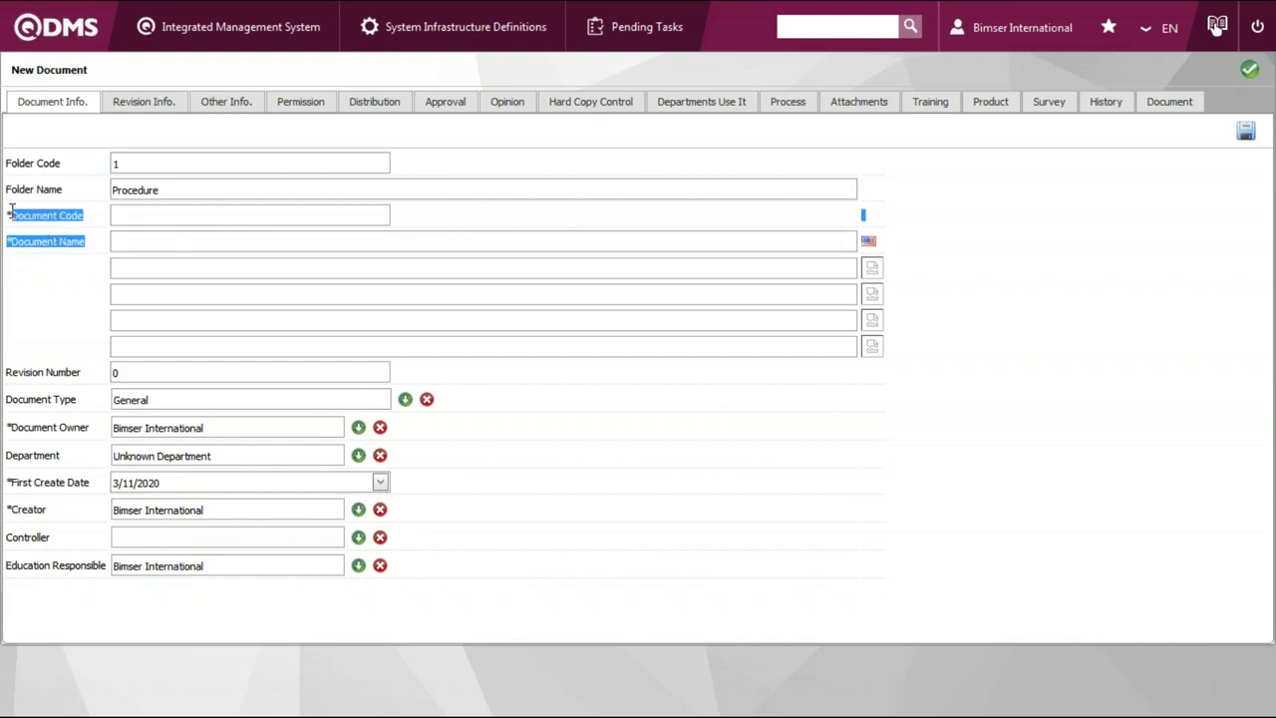
double_click(12, 217)
click(12, 215)
double_click(10, 214)
click(27, 217)
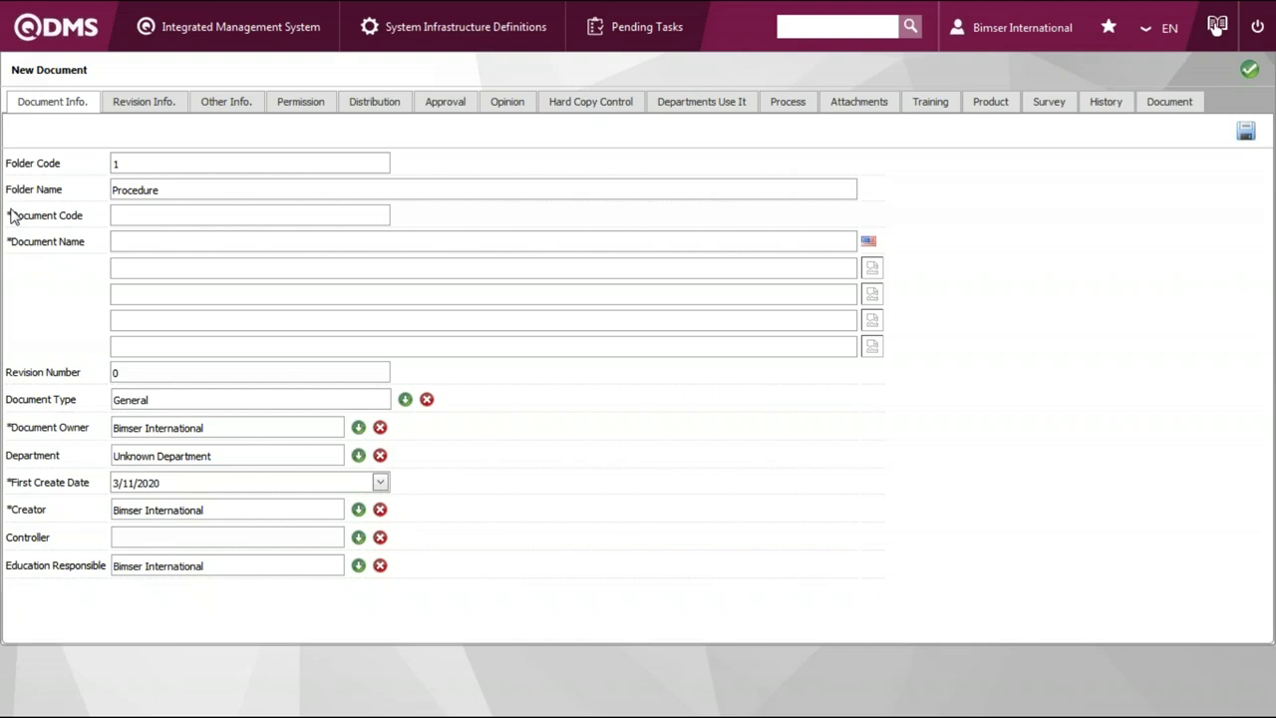
click(185, 215)
click(206, 245)
click(229, 219)
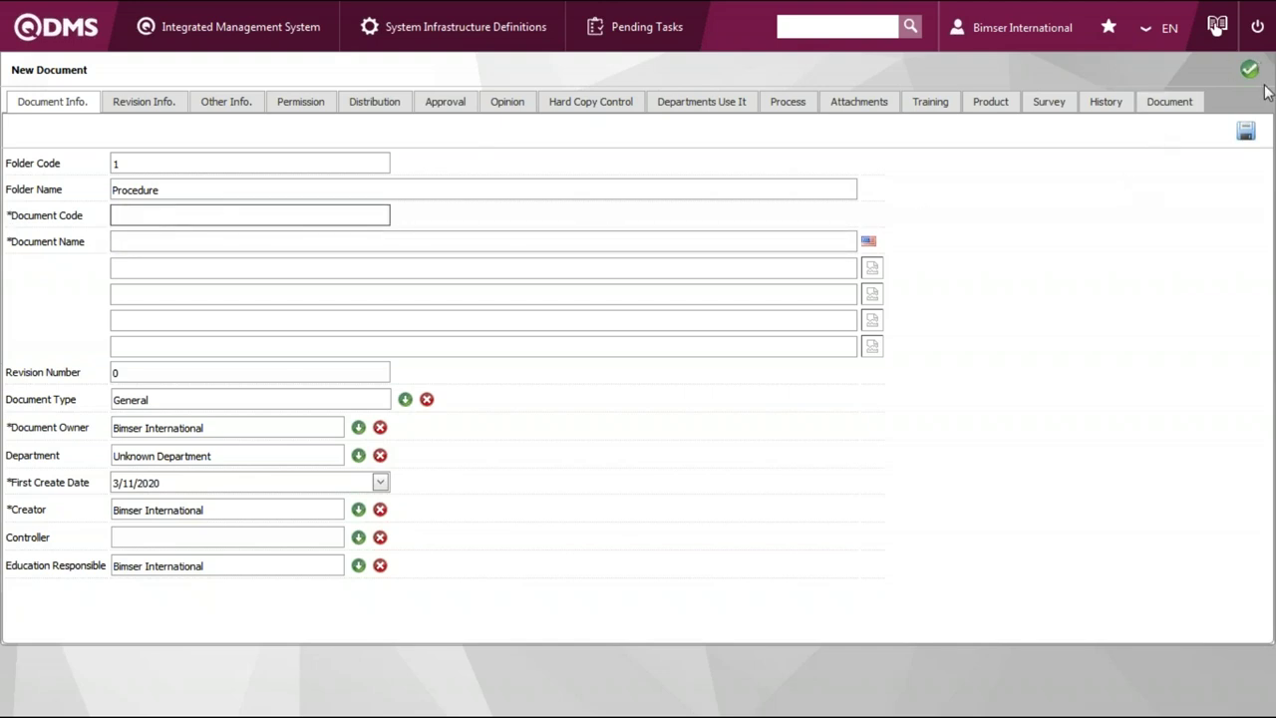
Recheck the new document's approval list, going over the Managing Director and Training Responsible entries
click(431, 103)
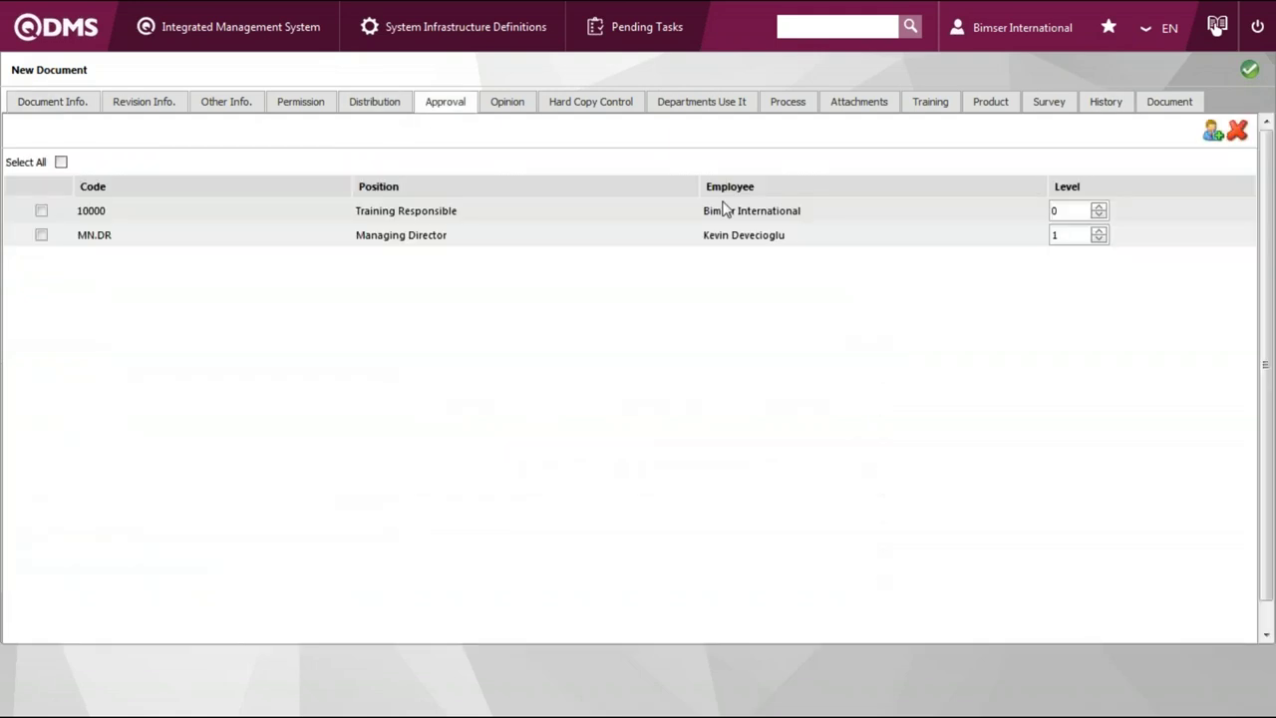
drag(789, 242, 684, 228)
click(704, 236)
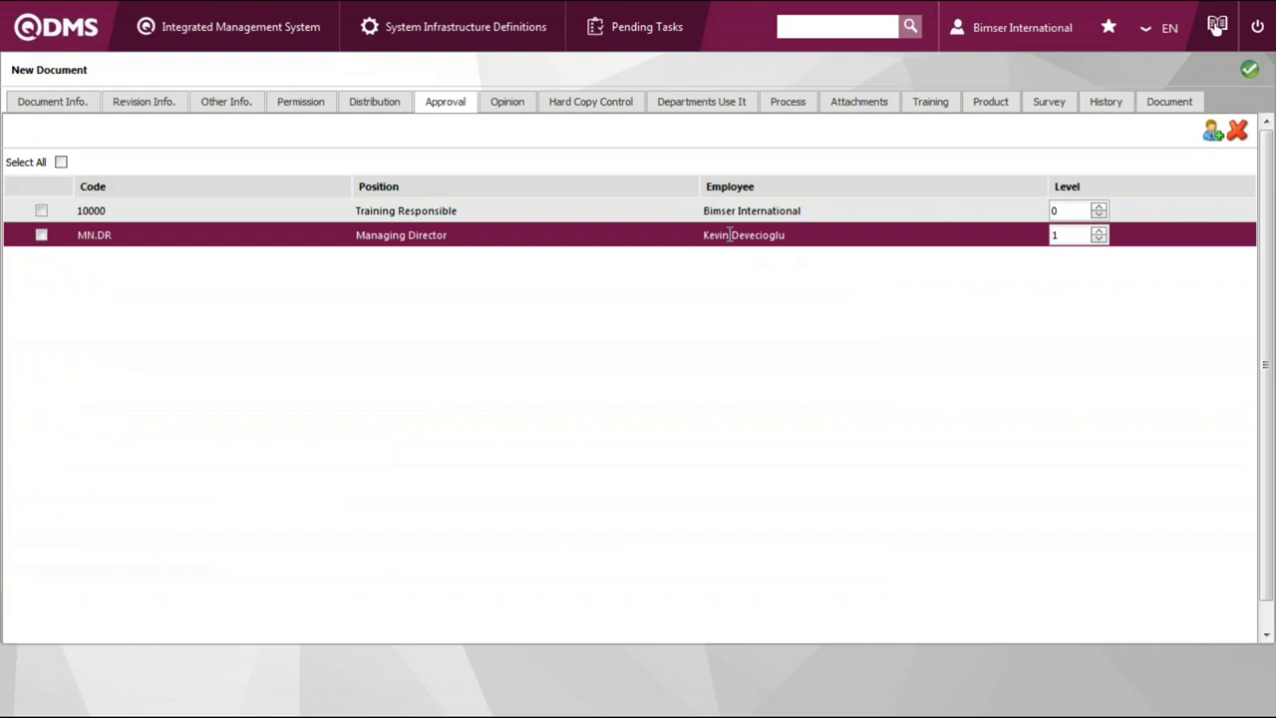
drag(786, 211, 721, 210)
click(731, 206)
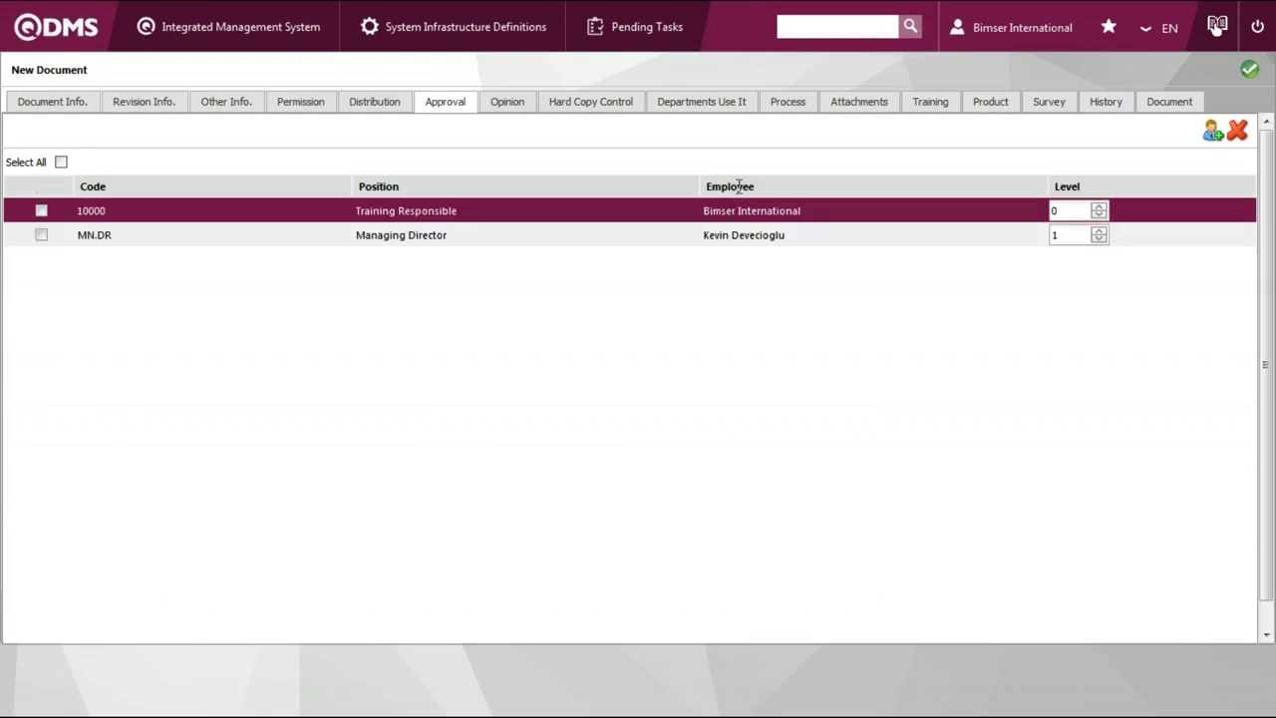
Open the list of external customer complaints activities in the Integrated Management System
click(316, 37)
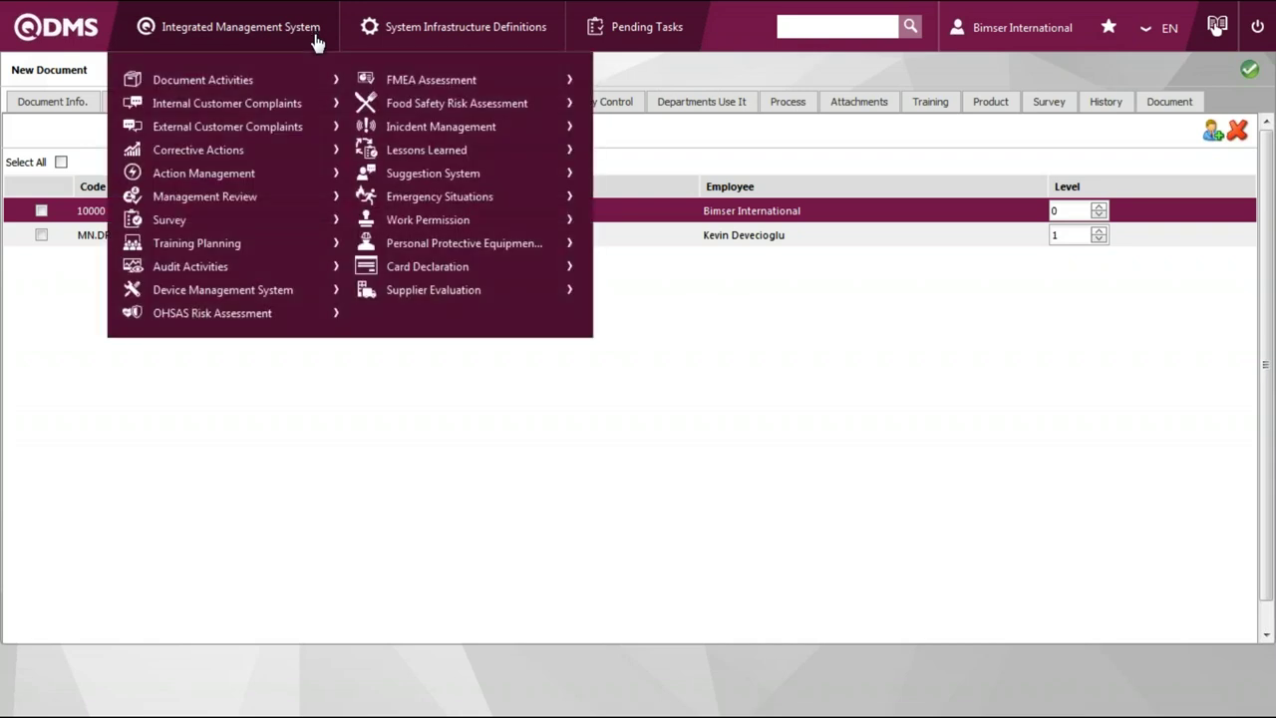
mouse_move(276, 134)
mouse_move(288, 105)
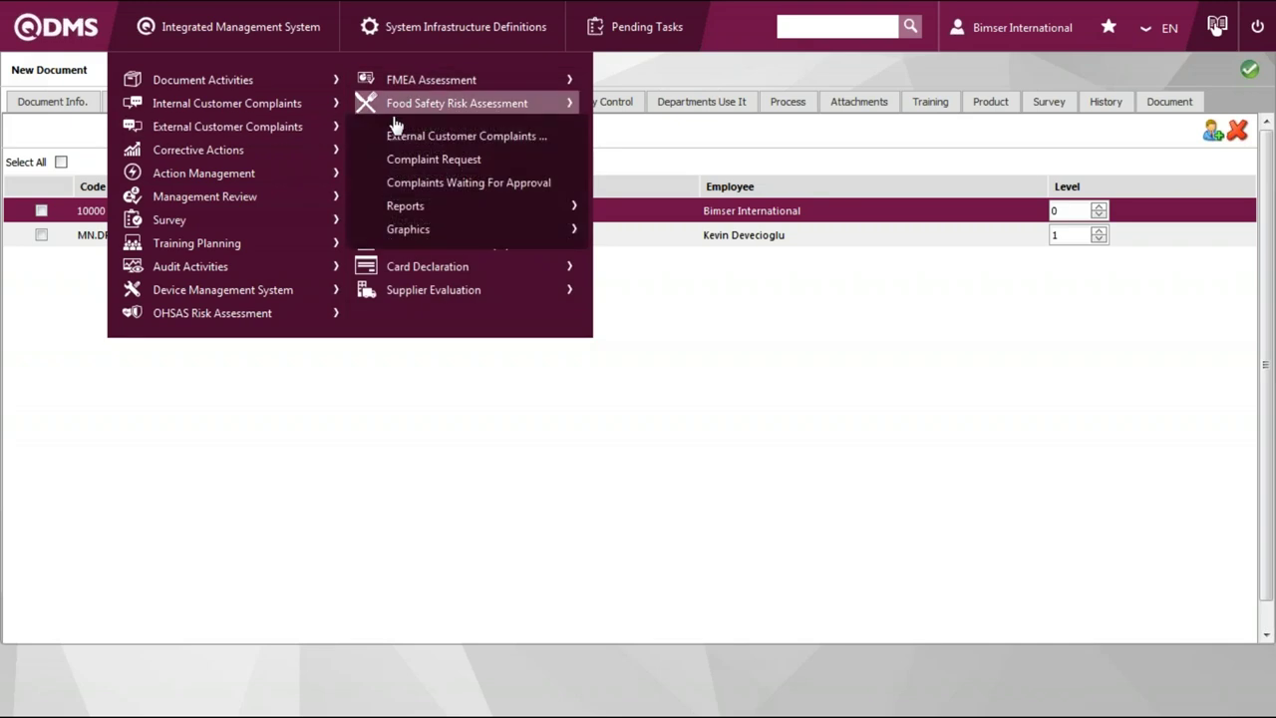
click(467, 140)
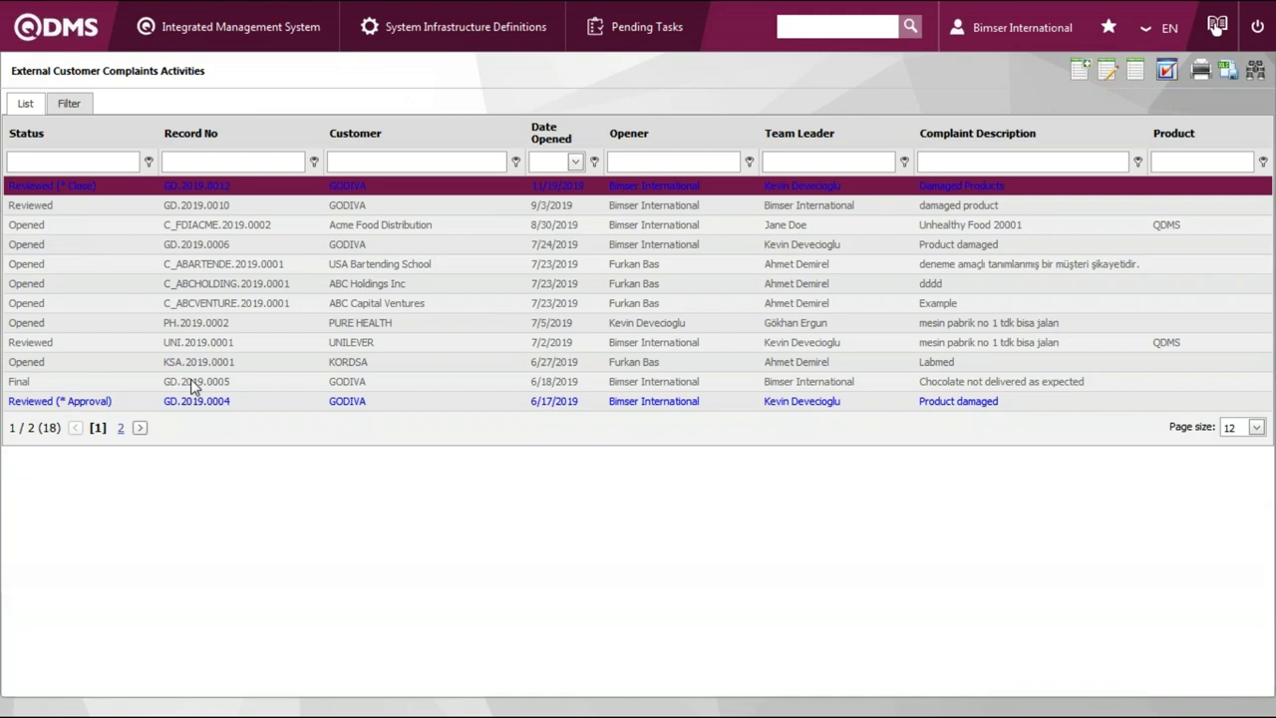
Open the details of the GODIVA complaint "Chocolate not delivered as expected"
click(479, 228)
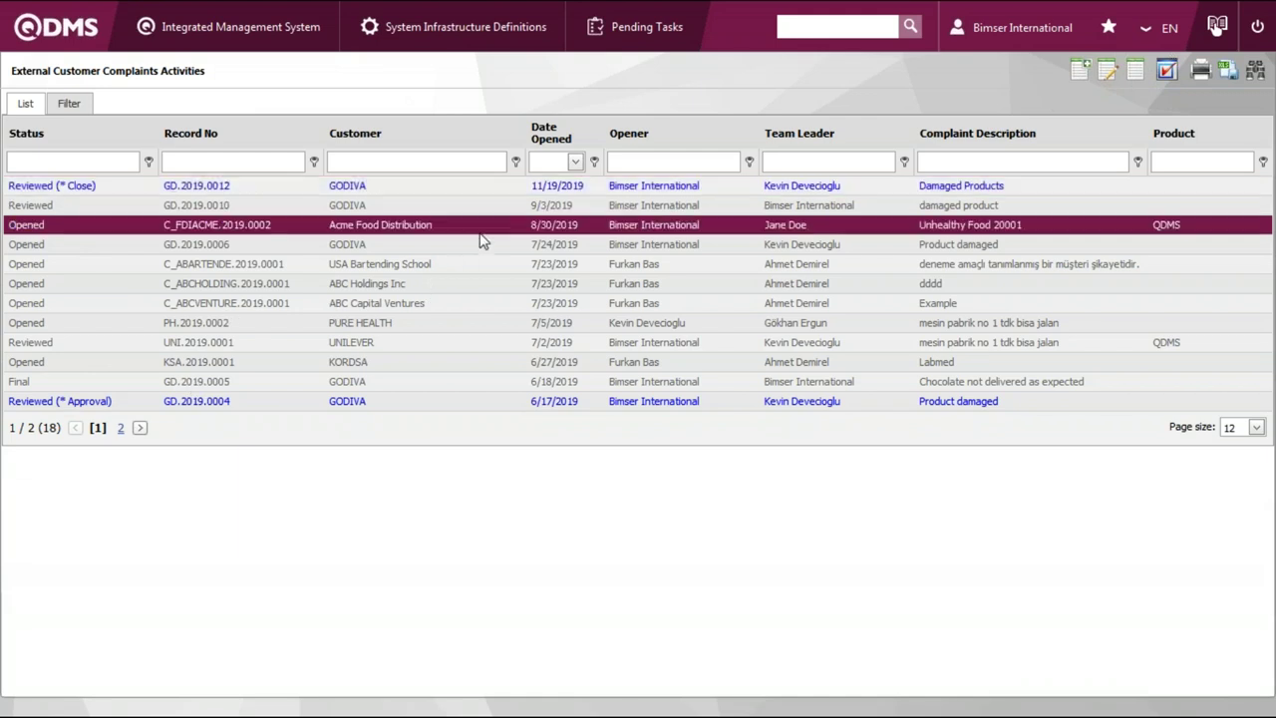
click(444, 367)
click(1019, 382)
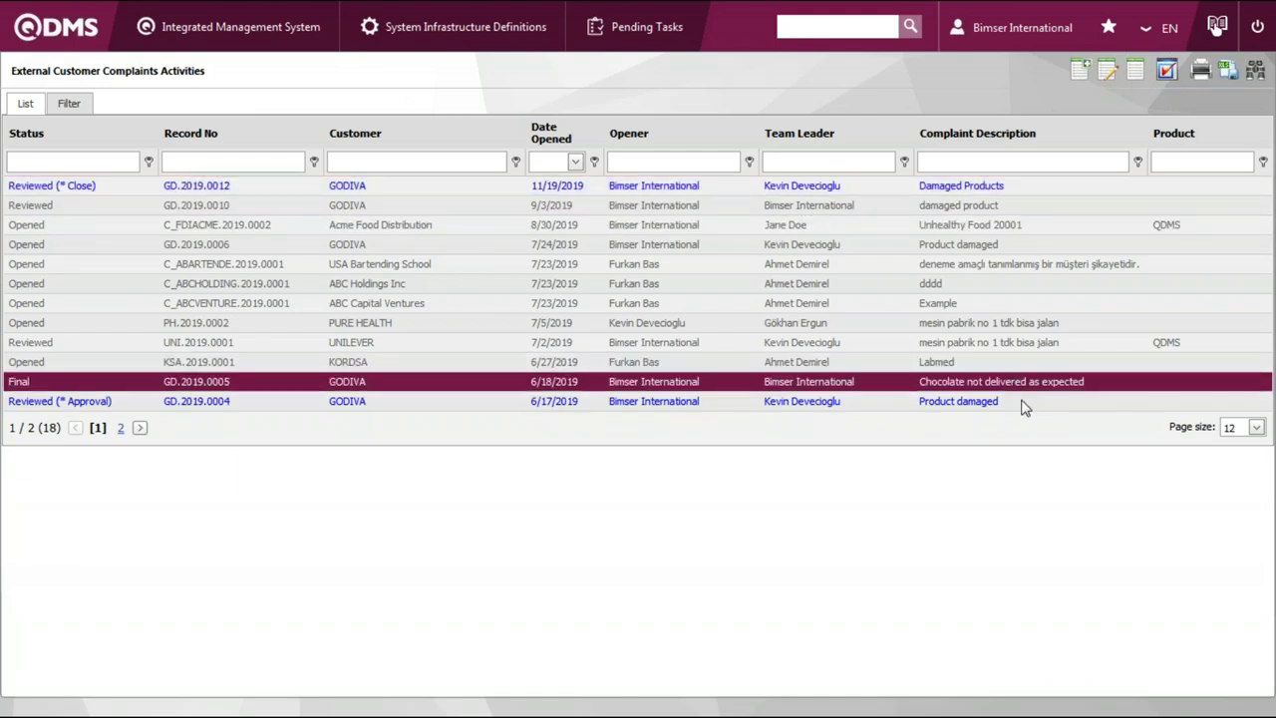
click(1085, 73)
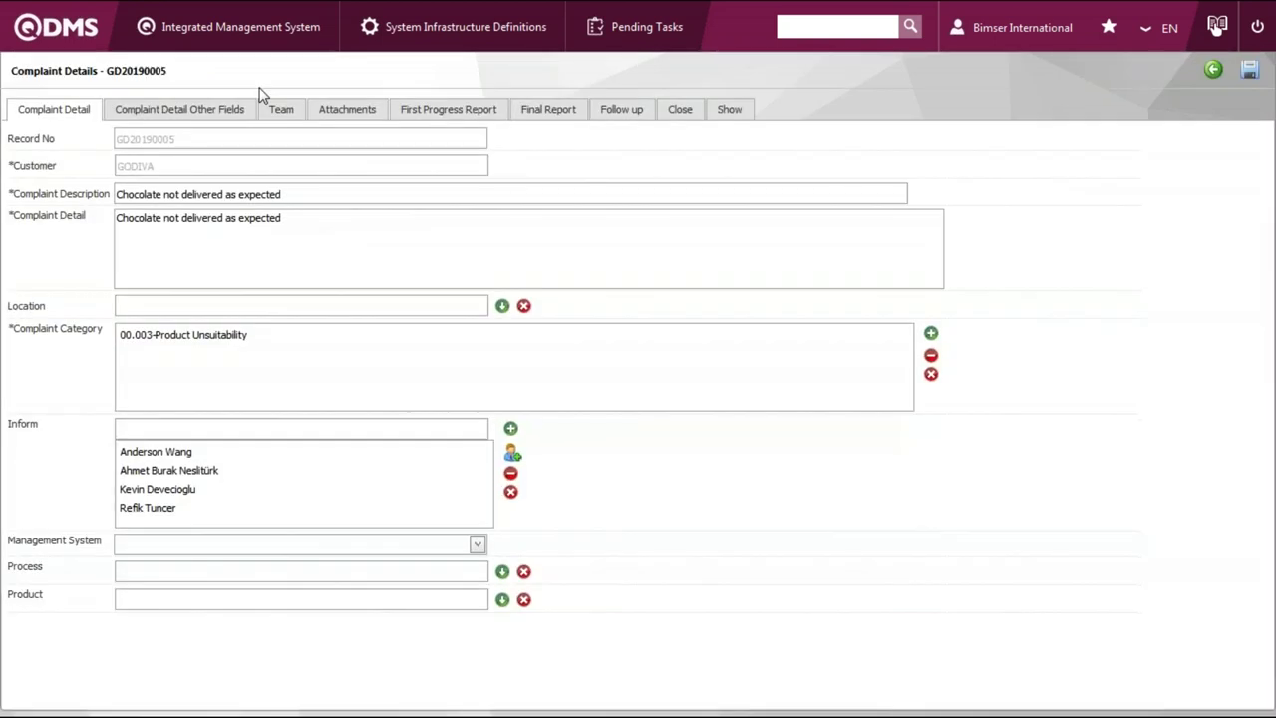
Review the complaint's description, detail text and additional detail fields
drag(119, 194, 267, 209)
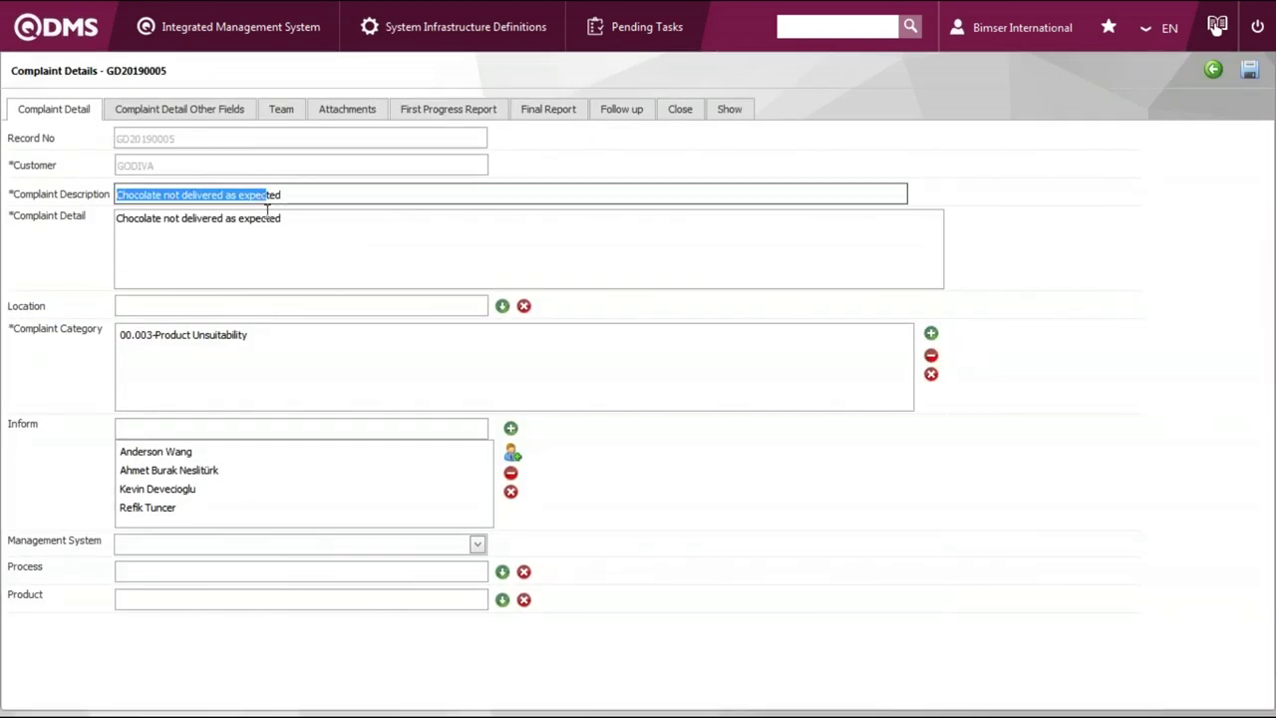
click(302, 241)
triple_click(200, 215)
click(130, 244)
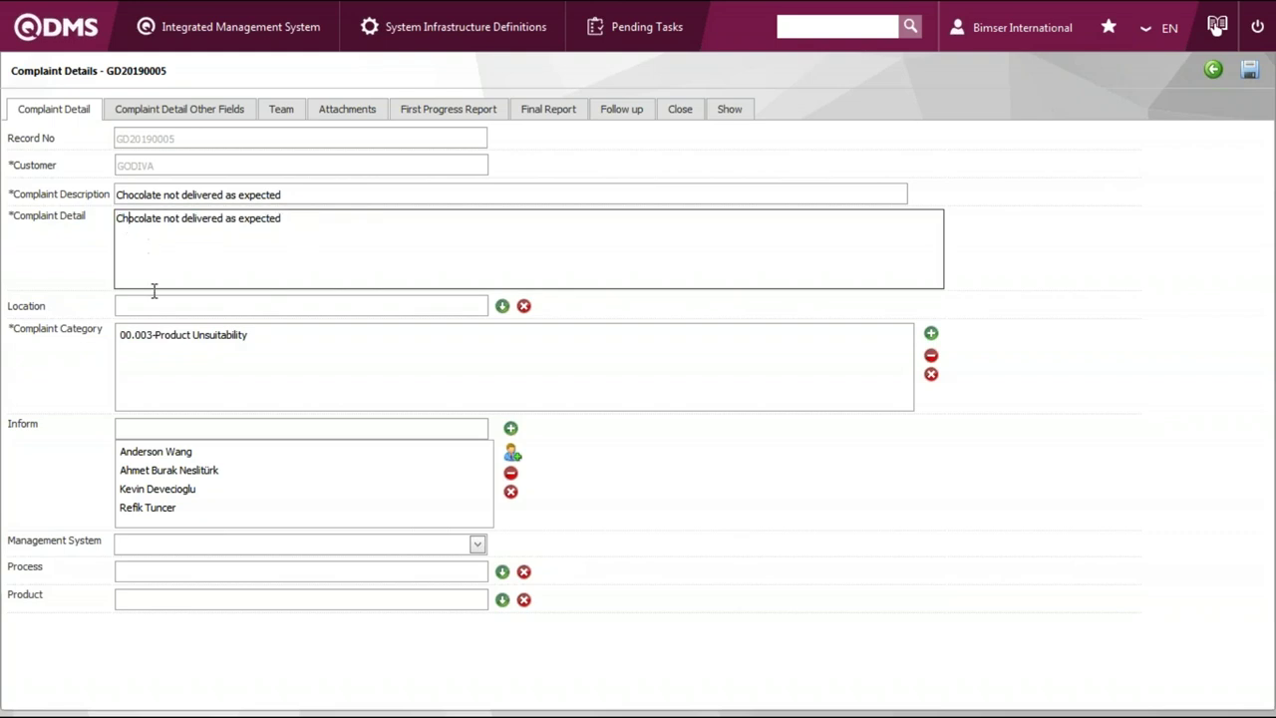
click(162, 111)
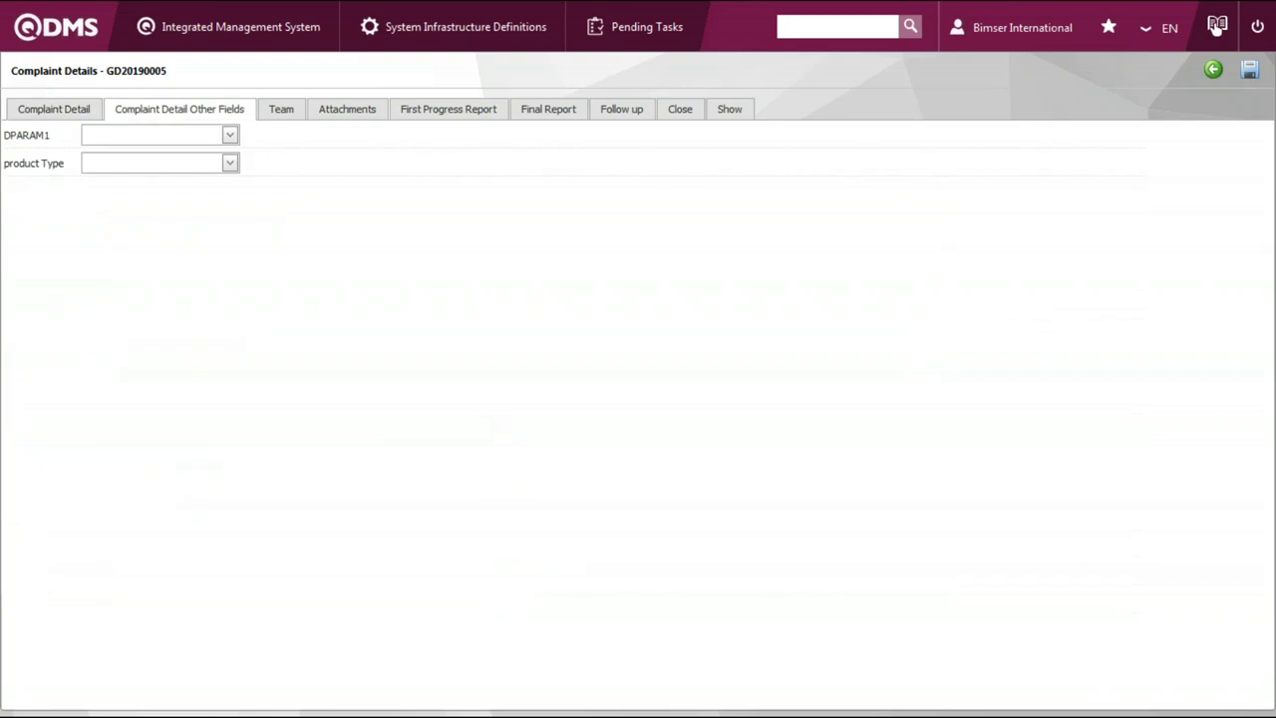
Review the complaint's team, attachments, first progress report, final report, follow-up and closing information
click(274, 114)
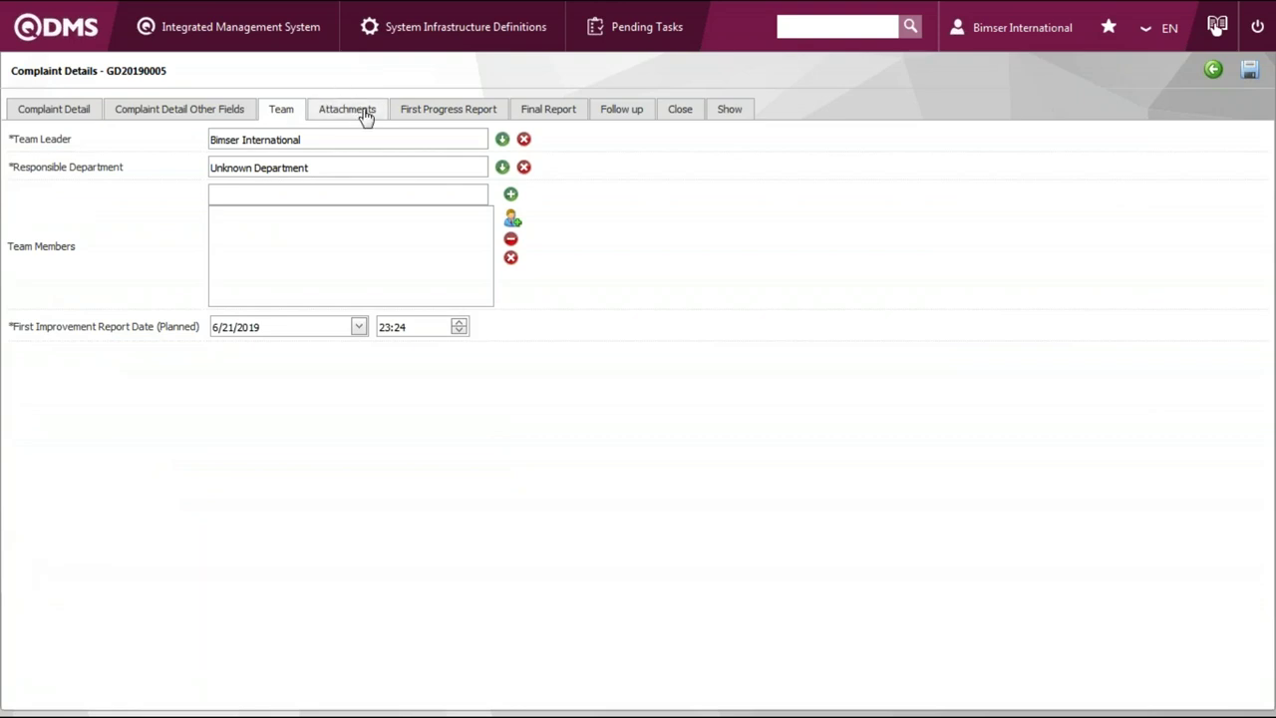
click(362, 114)
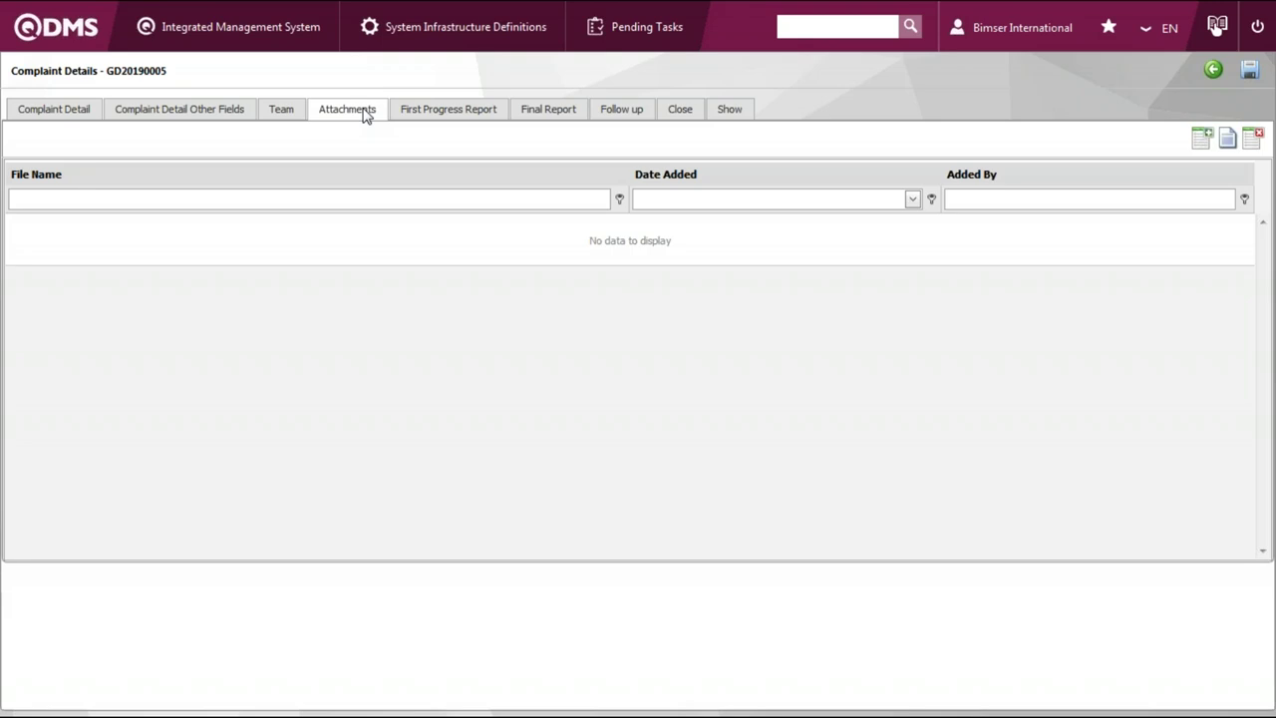
click(497, 118)
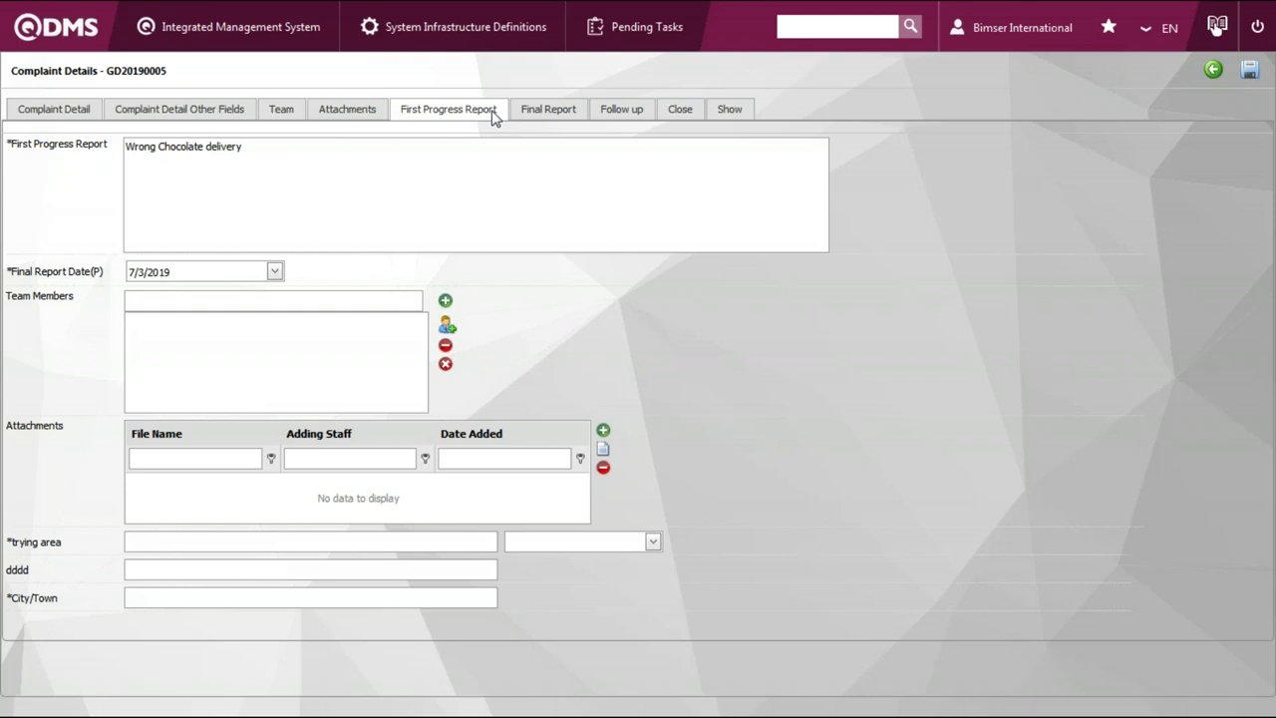
click(549, 109)
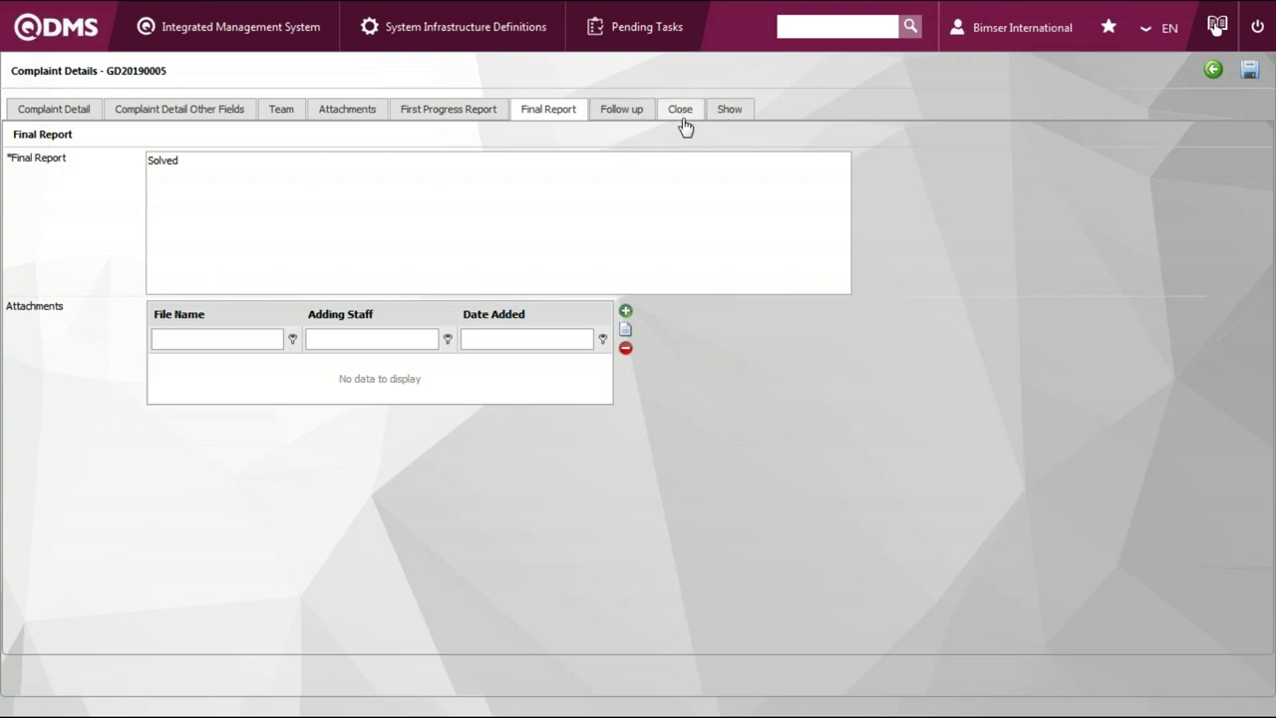
click(630, 111)
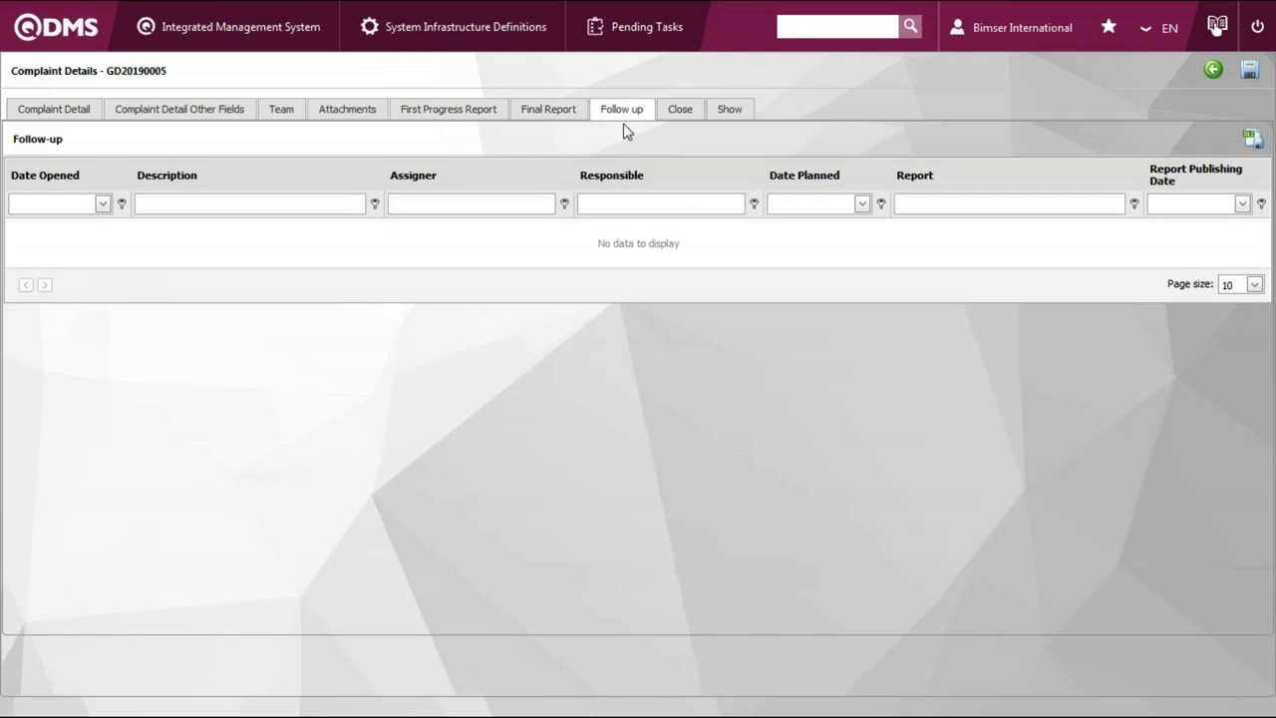
click(683, 113)
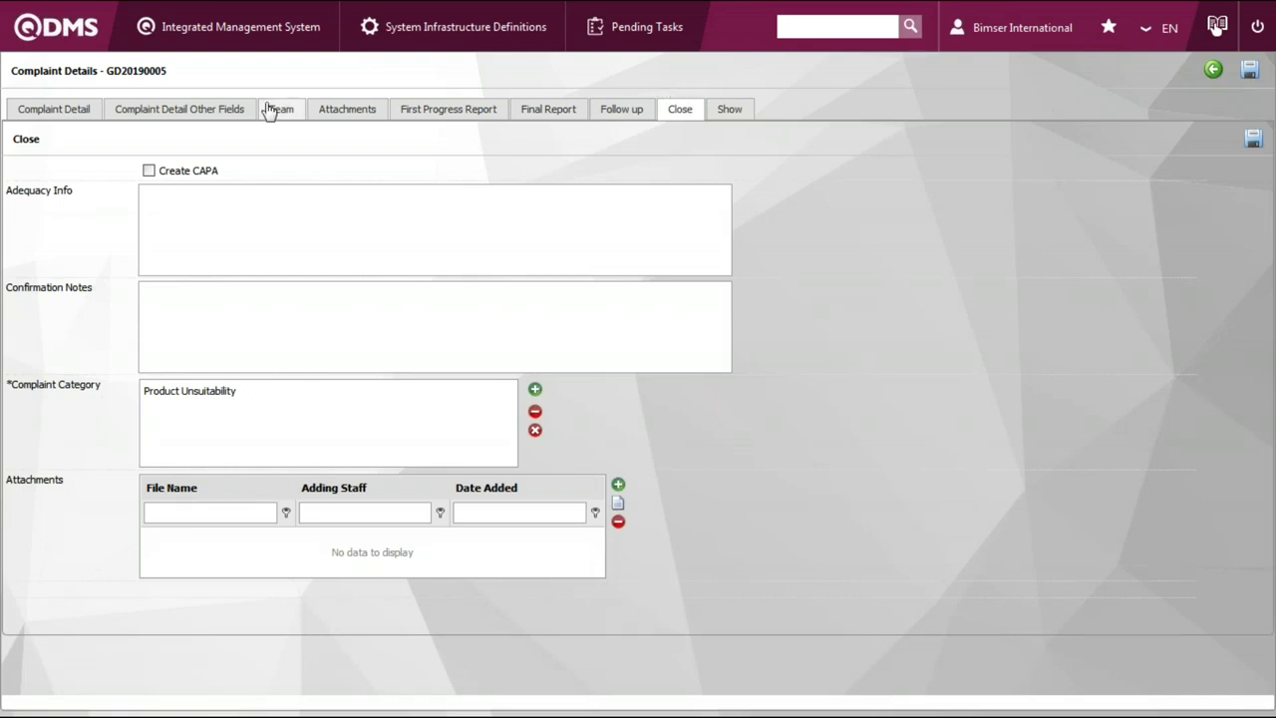
Browse the external customer complaints reports and graphics, and open the most occurrence analysis
click(270, 46)
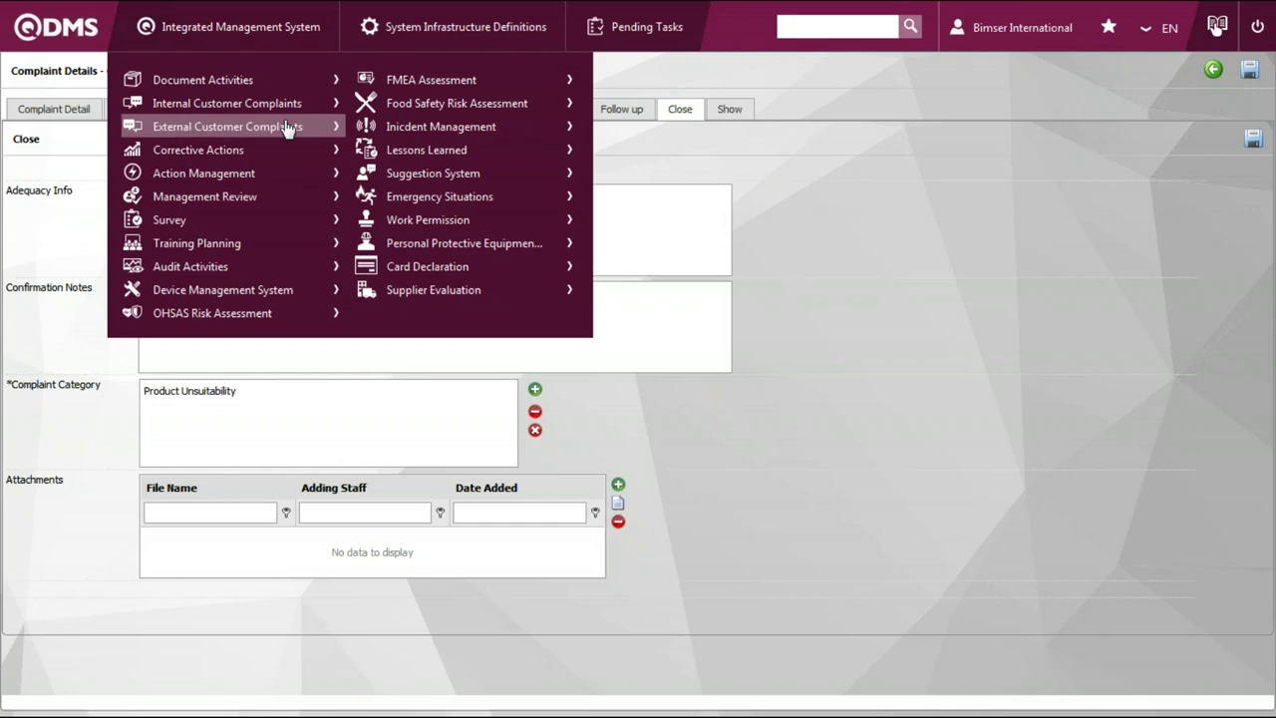
mouse_move(287, 127)
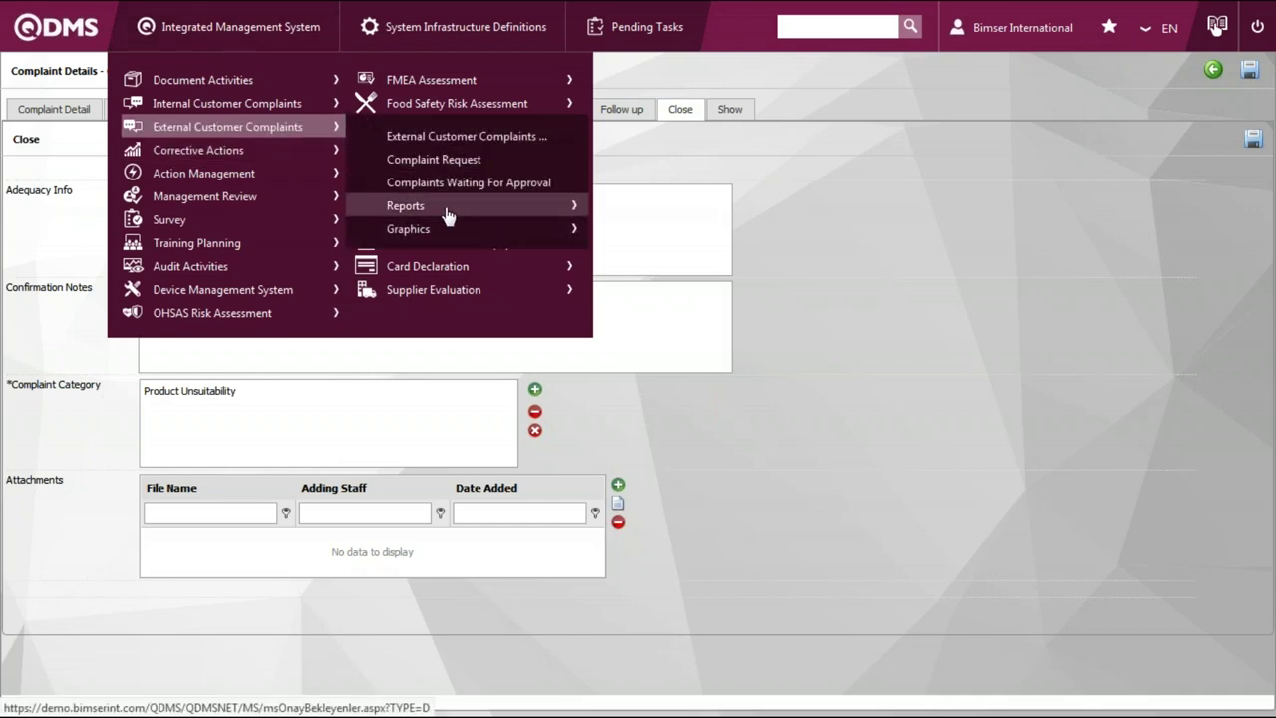
mouse_move(447, 211)
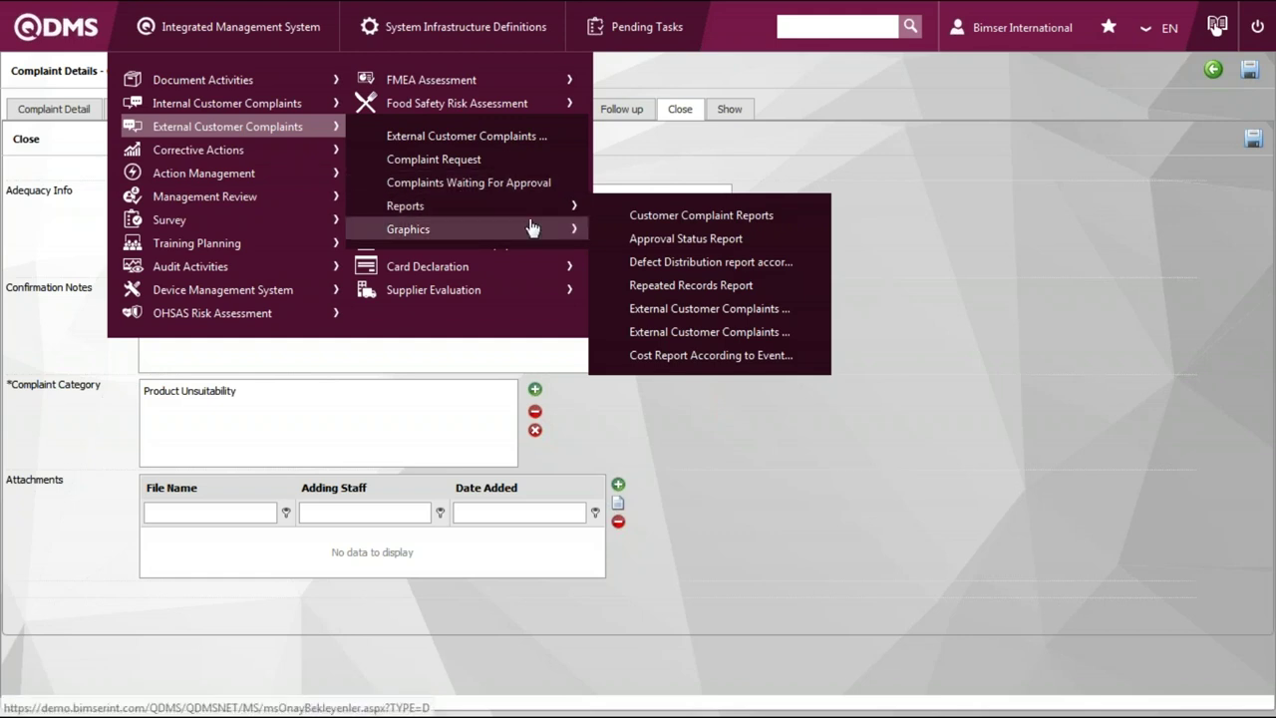
mouse_move(566, 237)
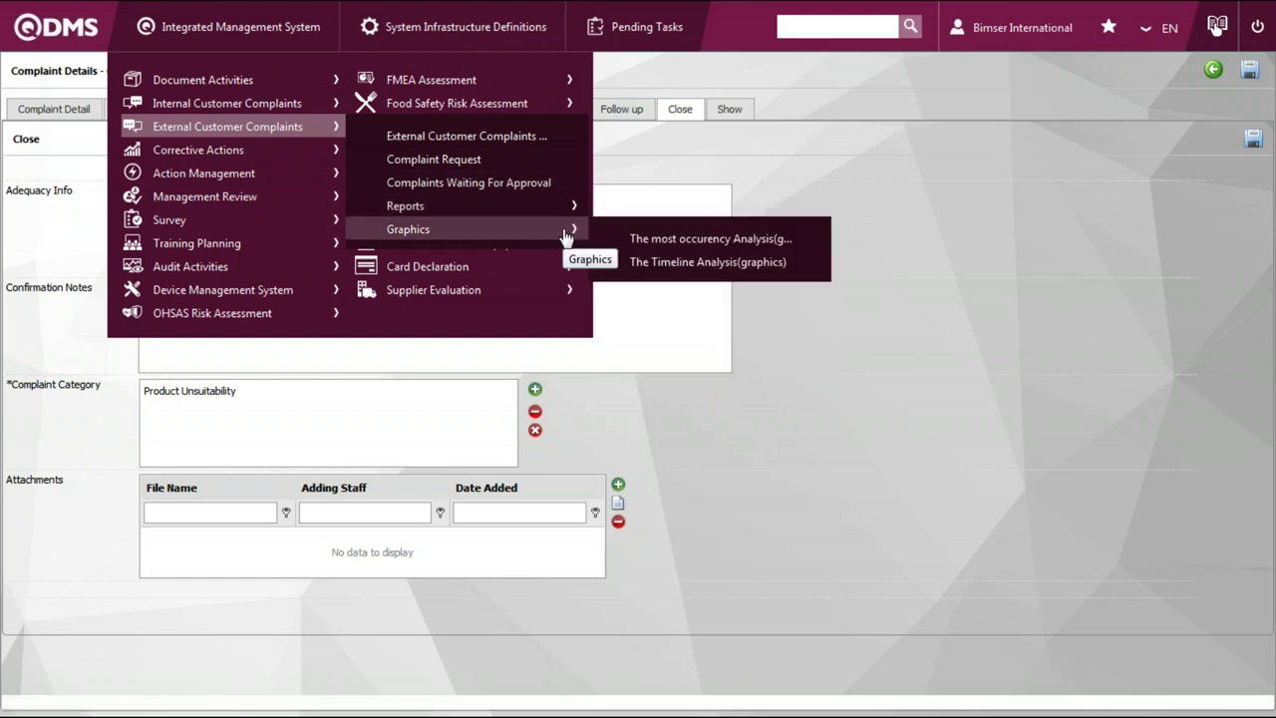
mouse_move(549, 205)
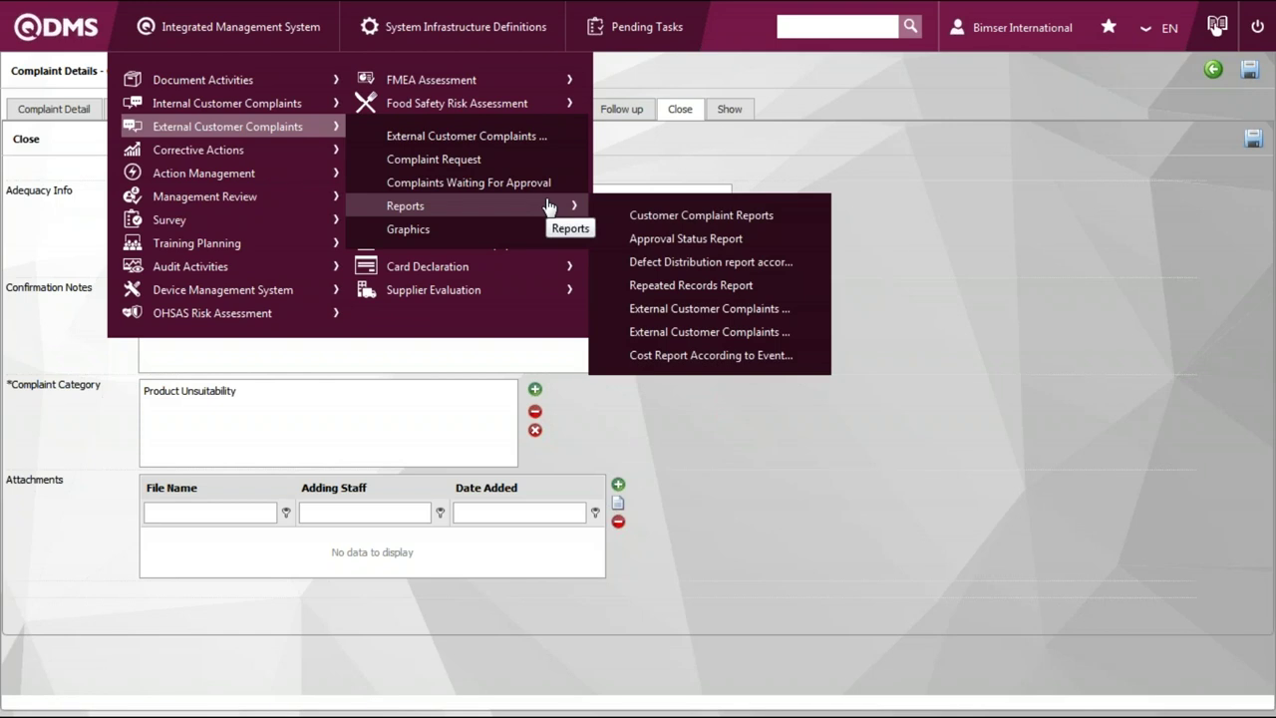
mouse_move(519, 229)
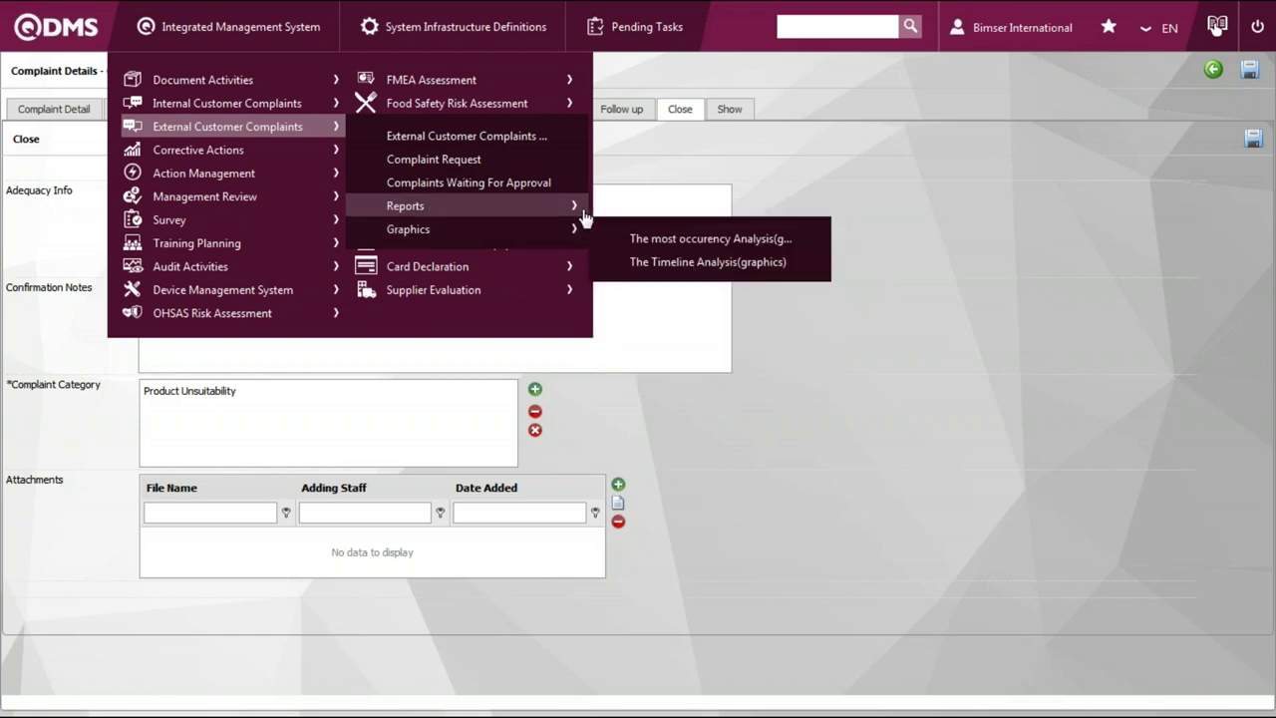
click(666, 239)
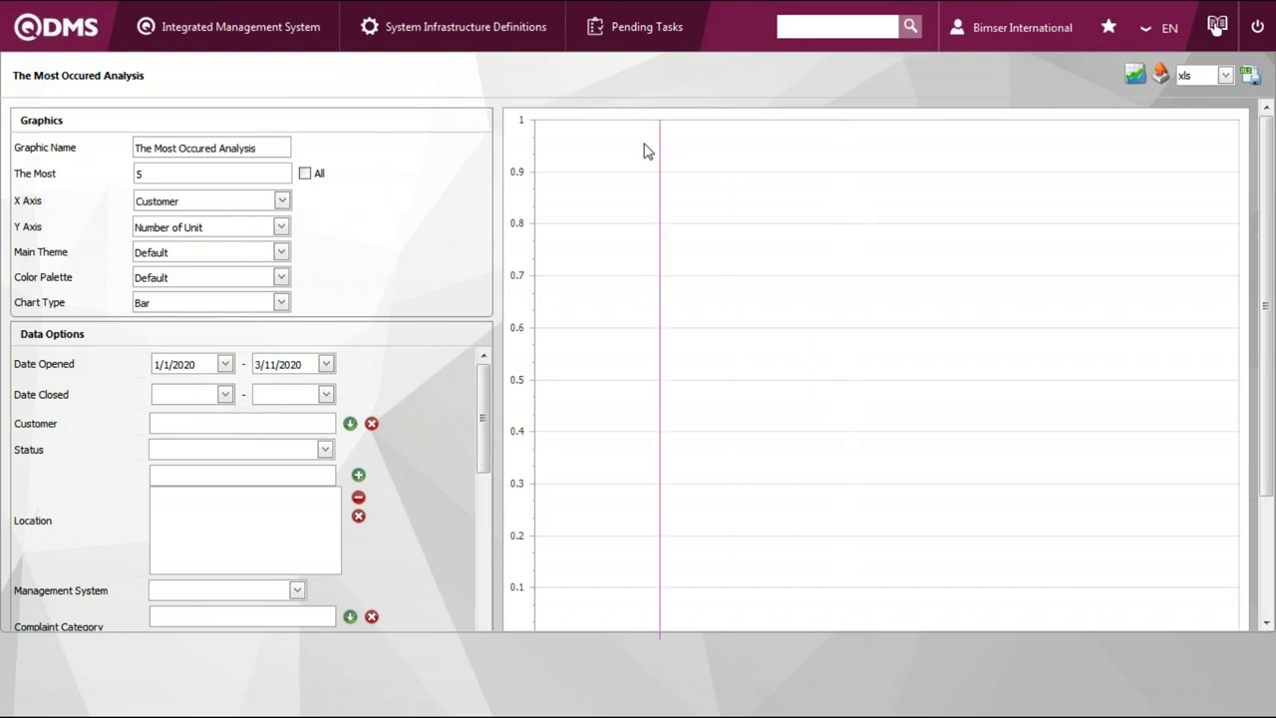
Set the opening date range to start at 1/1/2019 and generate the complaint chart by customer
click(284, 204)
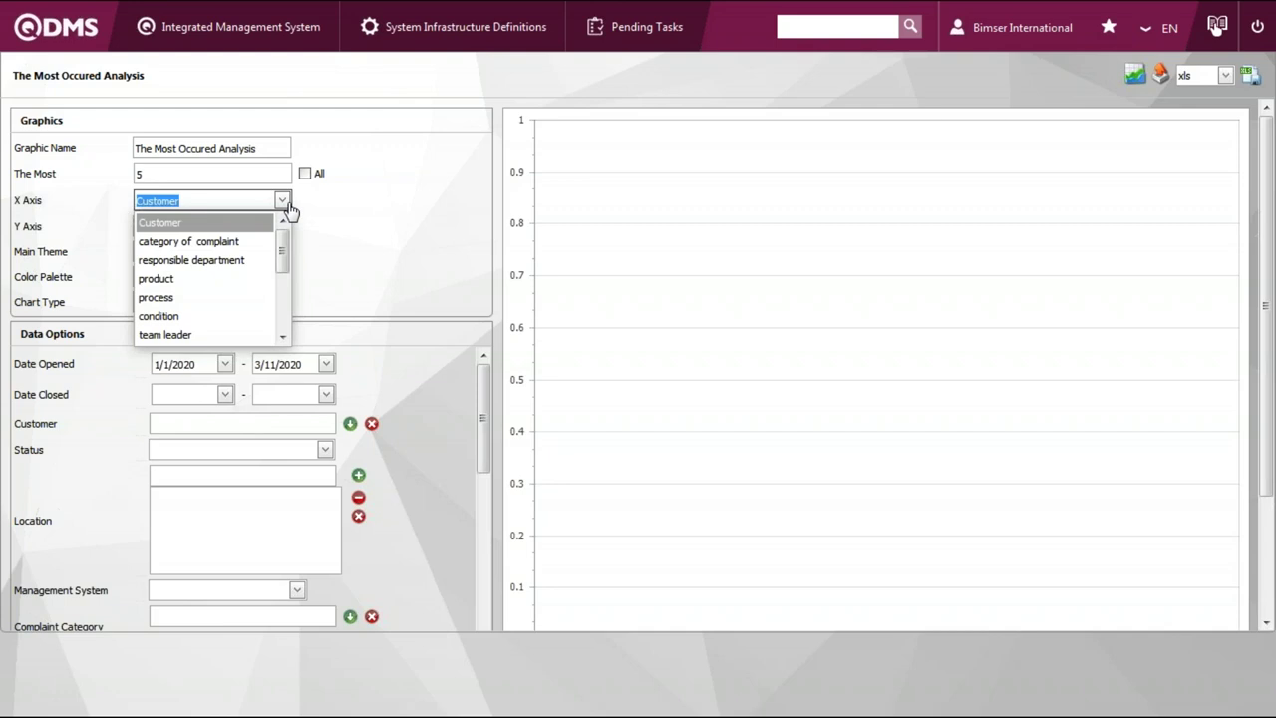
click(439, 208)
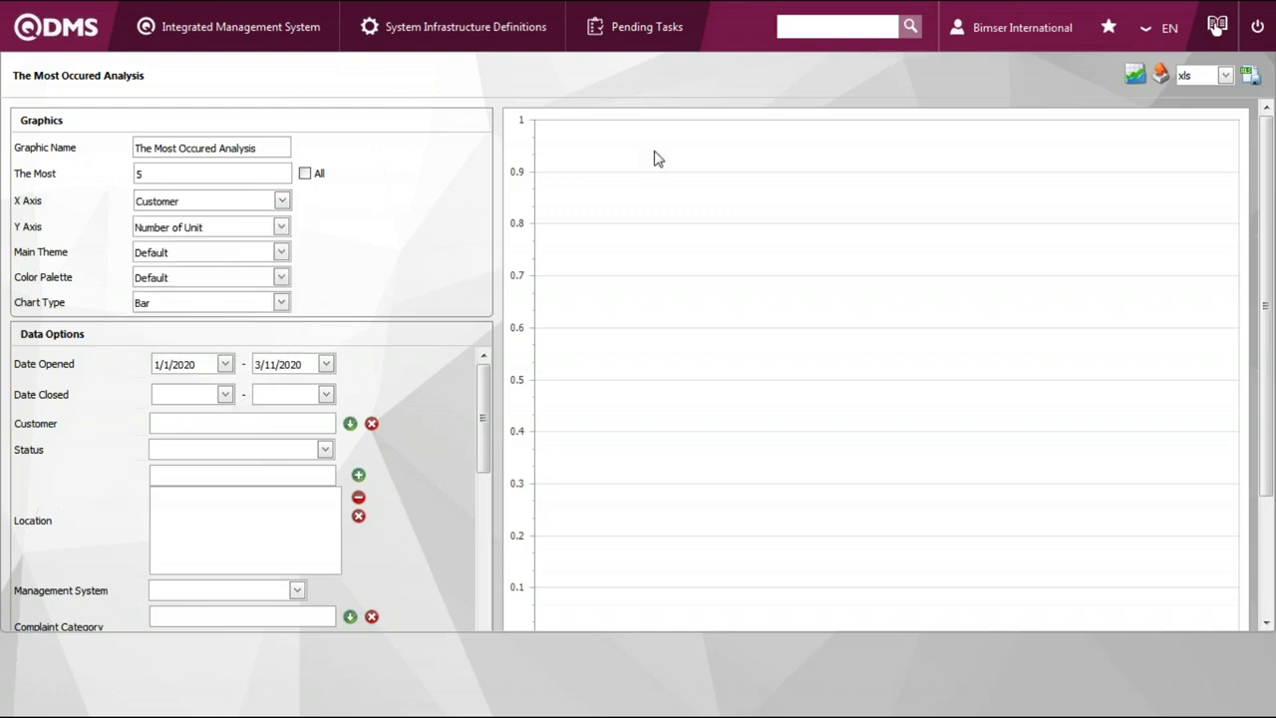
click(217, 362)
click(163, 396)
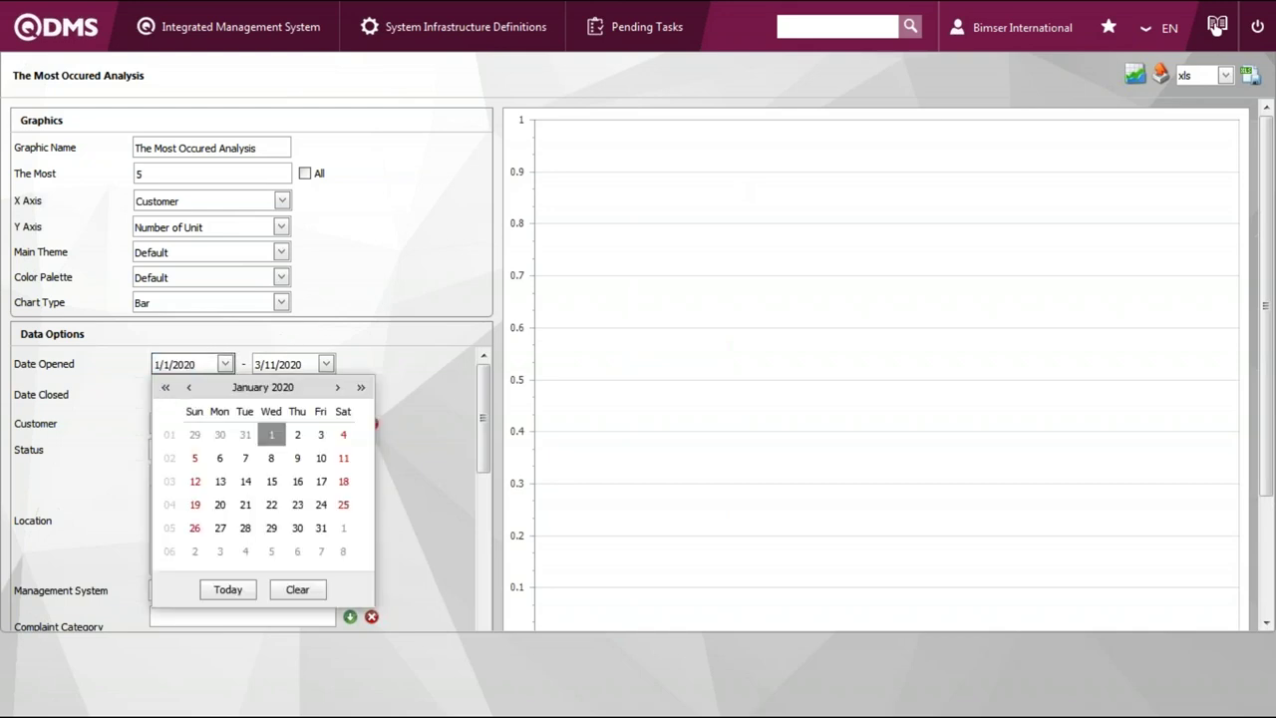
click(246, 436)
click(445, 311)
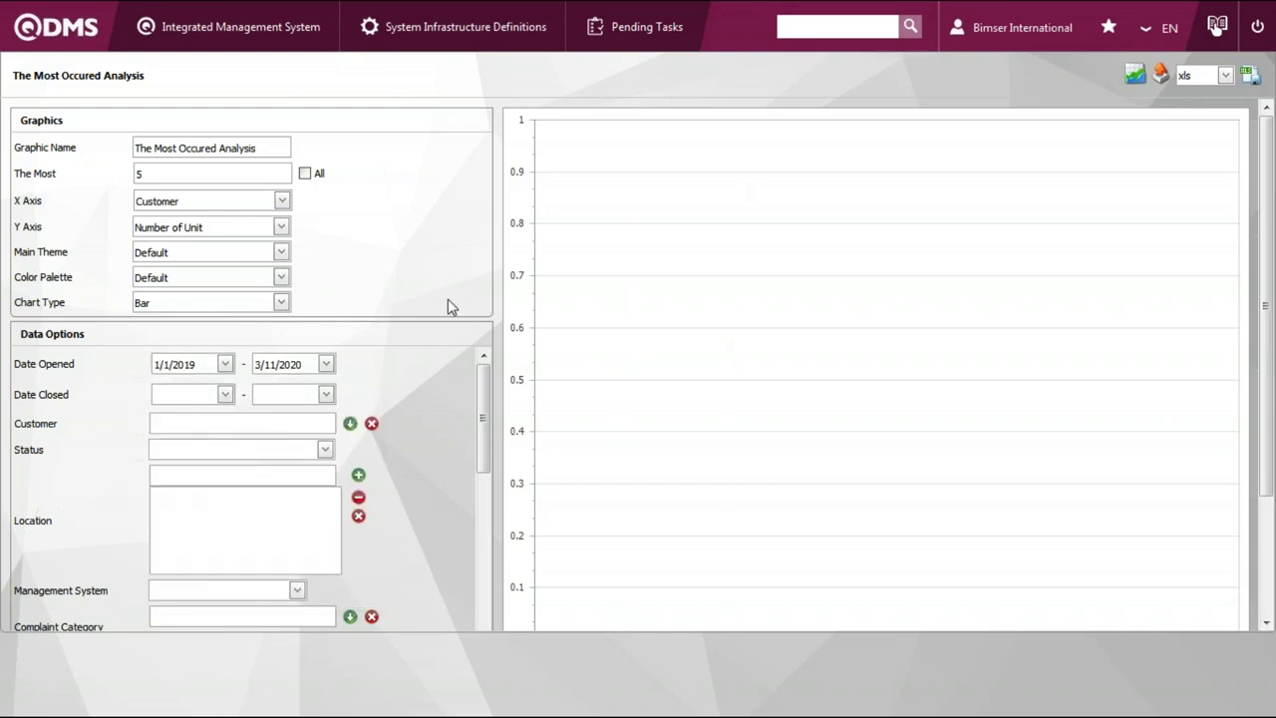
click(1135, 77)
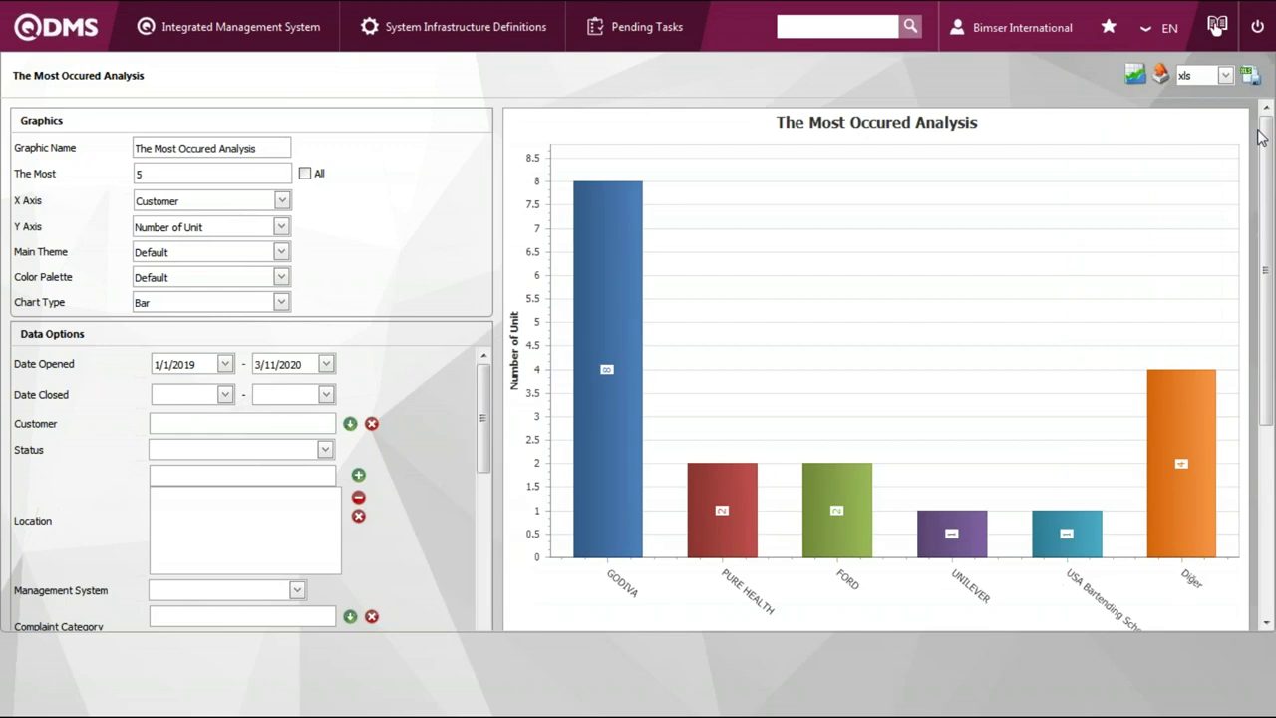
Examine the complaint bar chart, the customer totals table beneath it and the available export formats
scroll(1256, 147, down, 5)
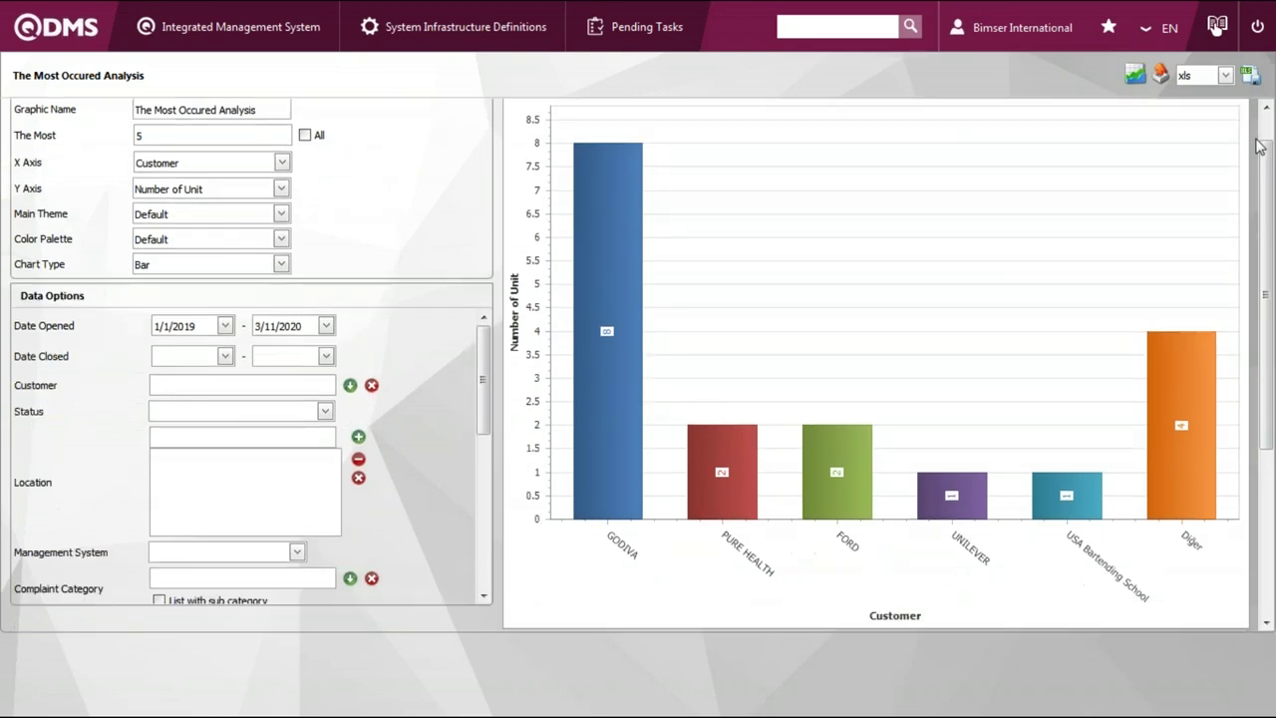
scroll(794, 270, up, 5)
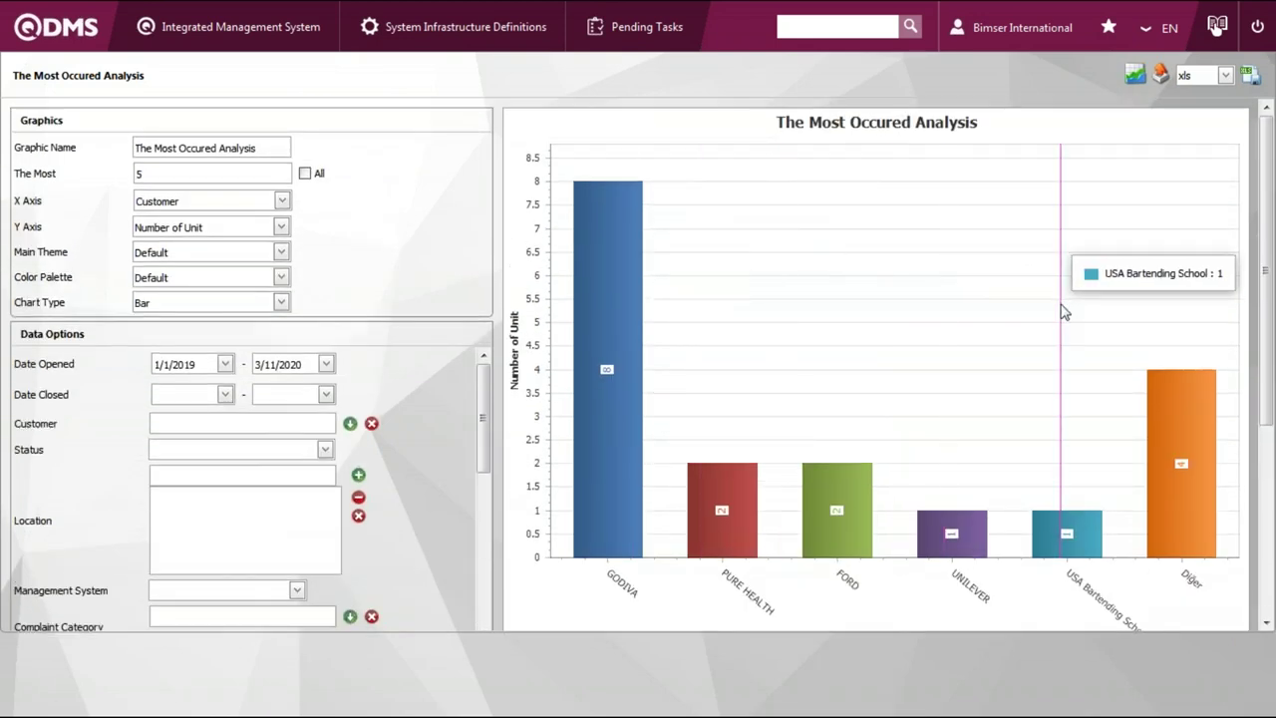
scroll(685, 430, down, 5)
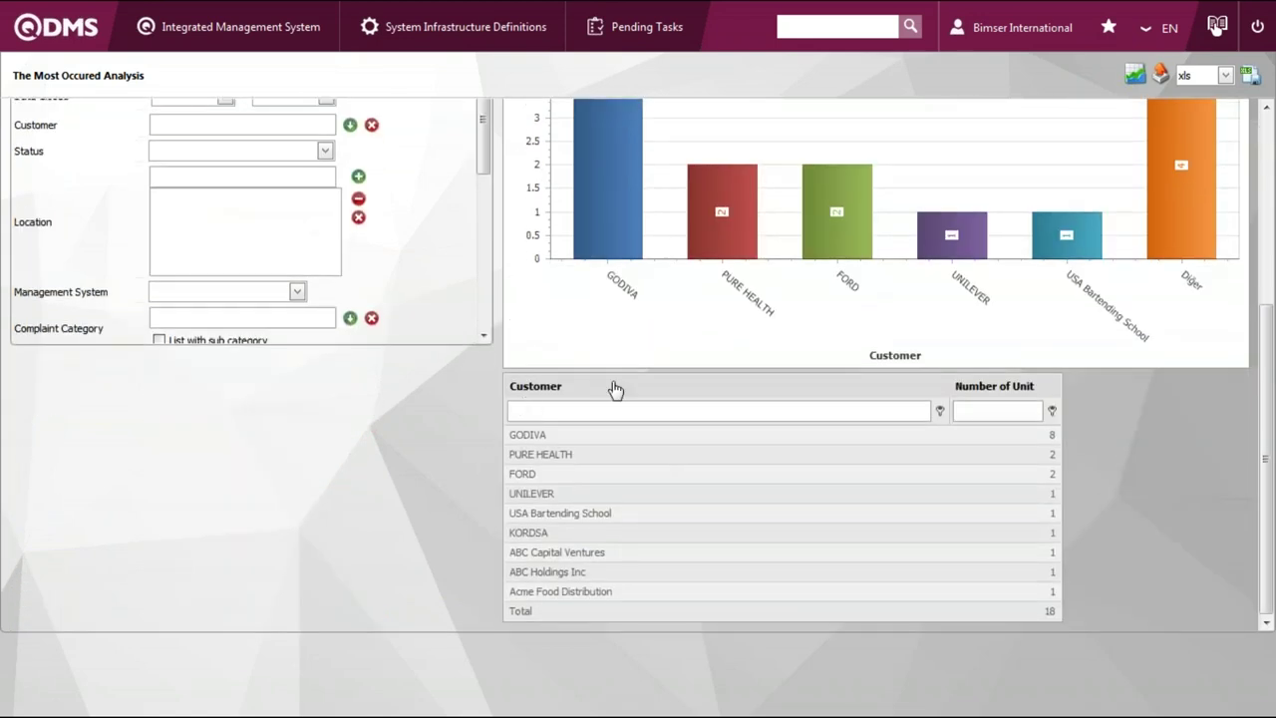
scroll(1121, 309, up, 2)
click(1225, 77)
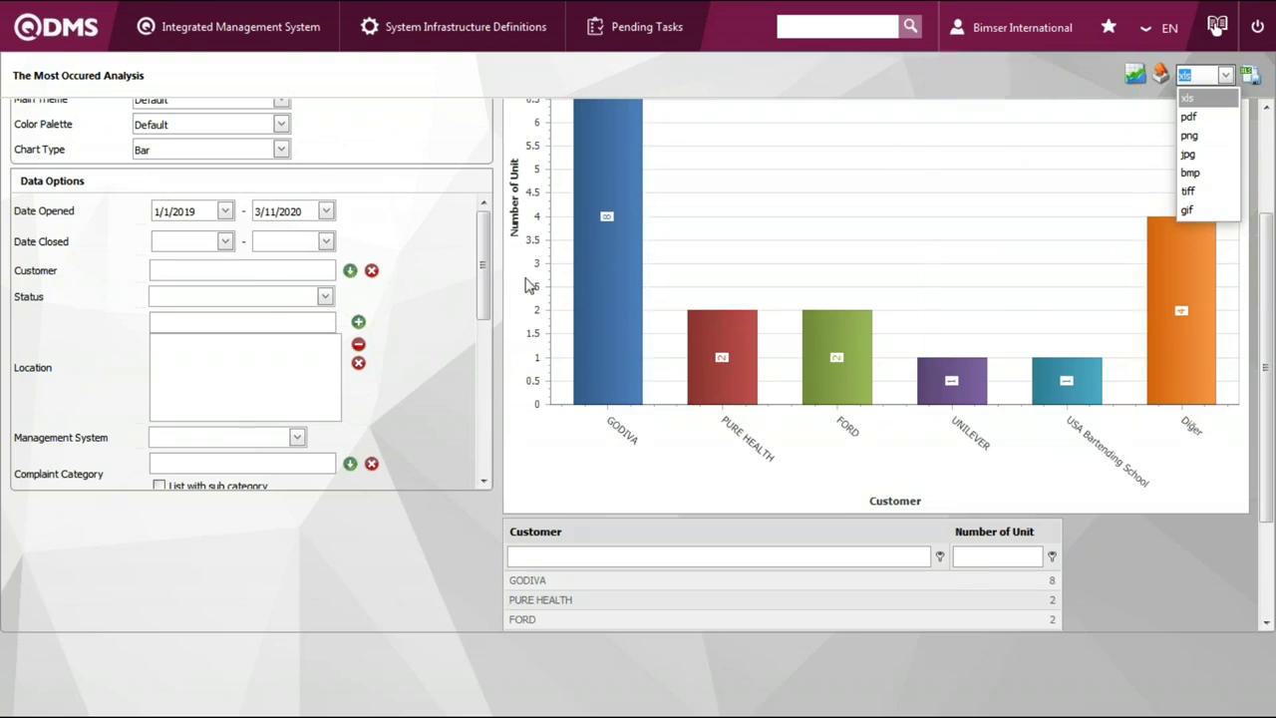
click(407, 192)
scroll(228, 122, up, 2)
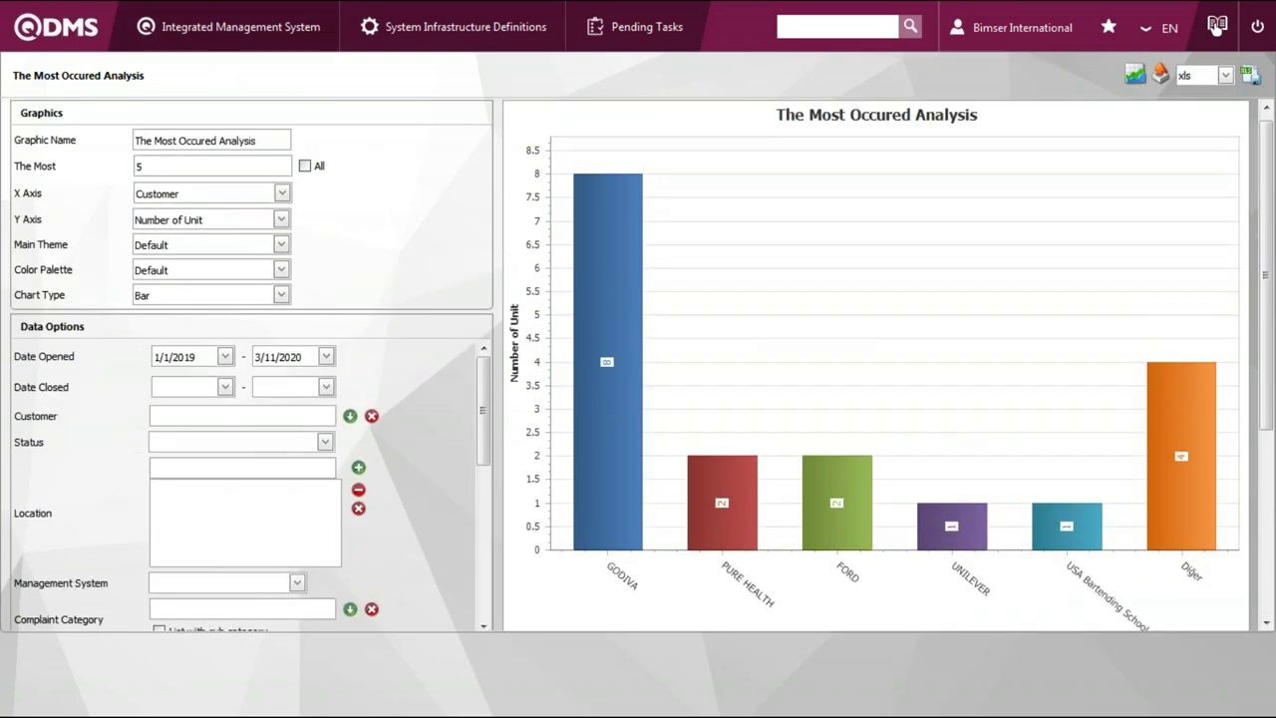
Open the list of CAPA activities under Corrective Actions
click(232, 27)
mouse_move(238, 157)
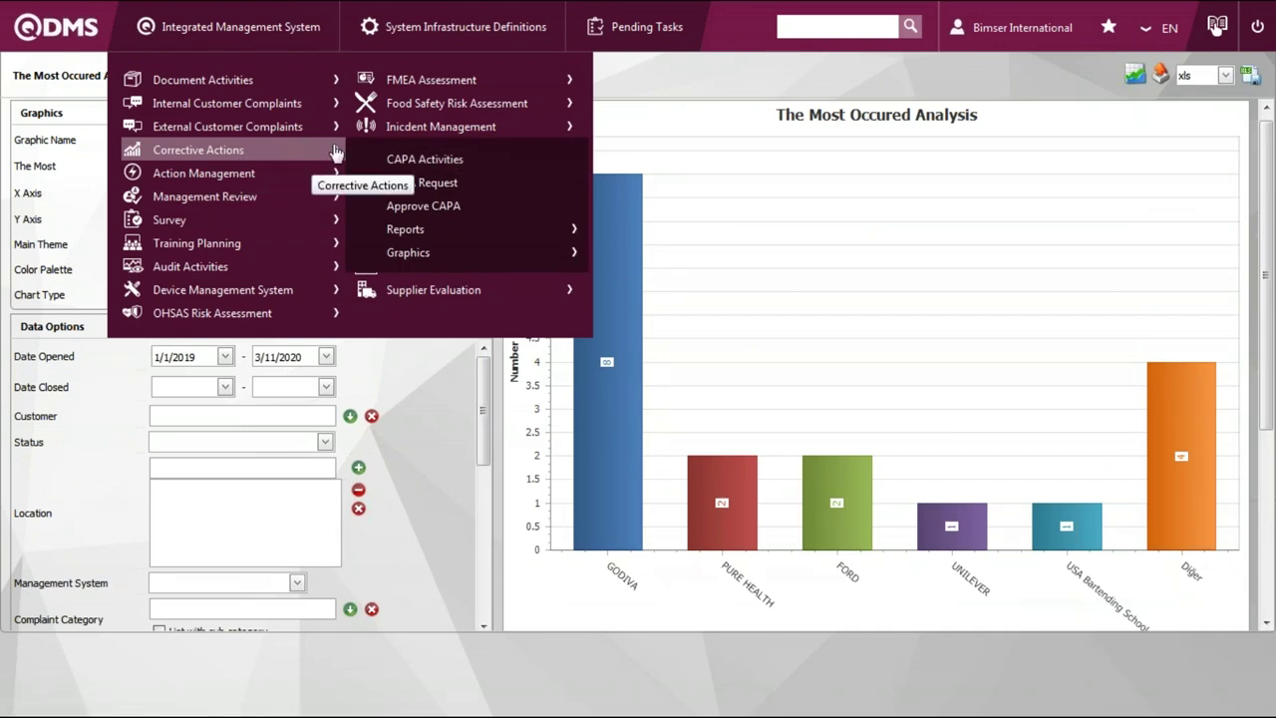
click(403, 179)
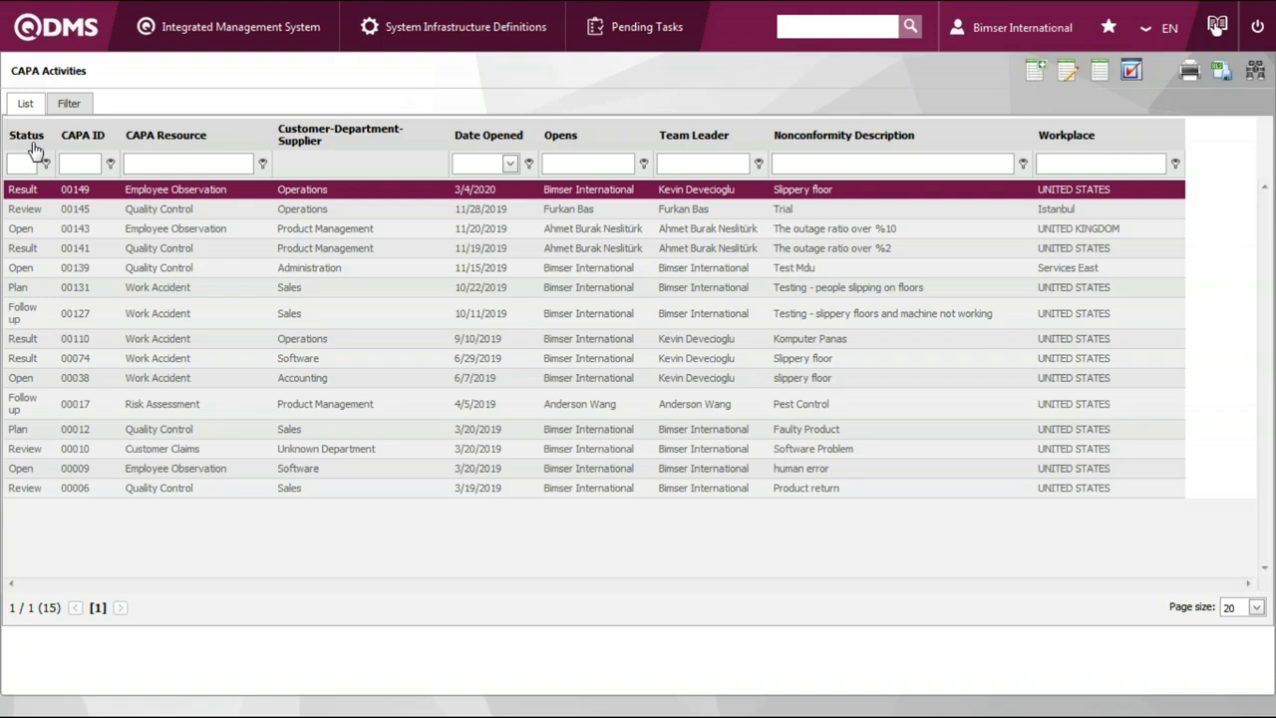
Open CAPA record 00074, the "Slippery floor" work accident, for editing from the CAPA activities list
click(127, 249)
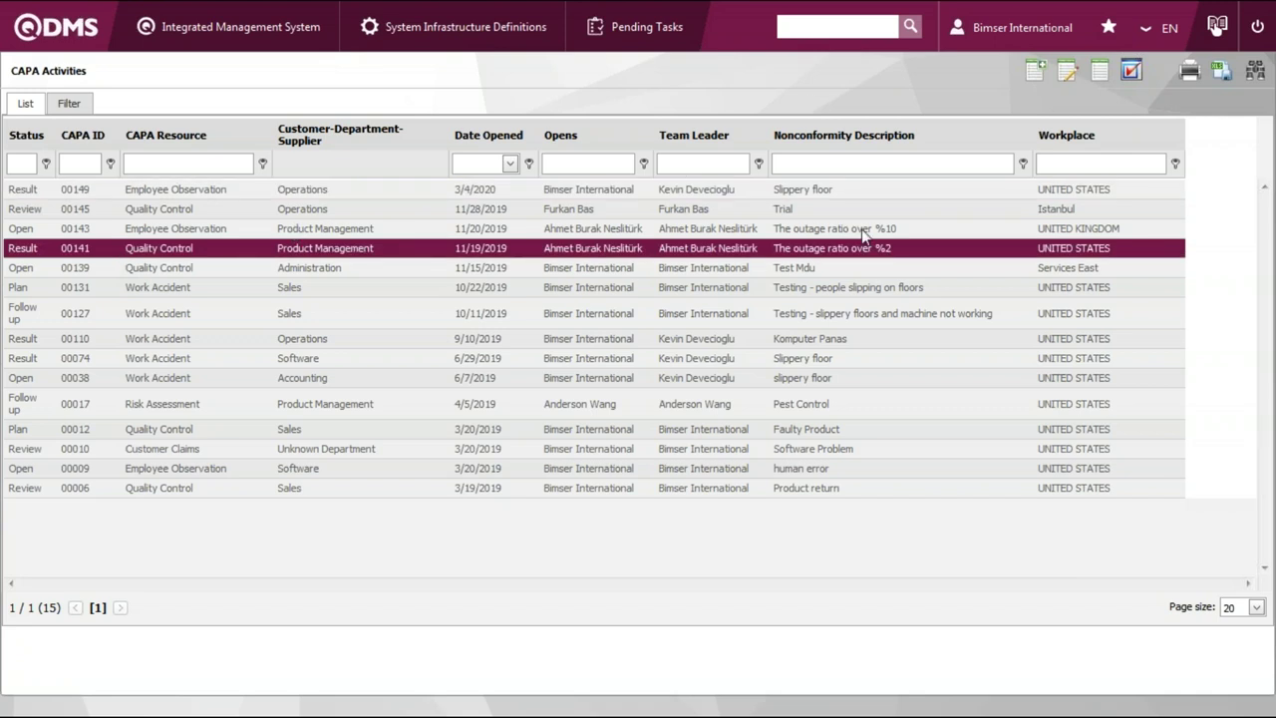
click(870, 361)
click(885, 379)
click(900, 344)
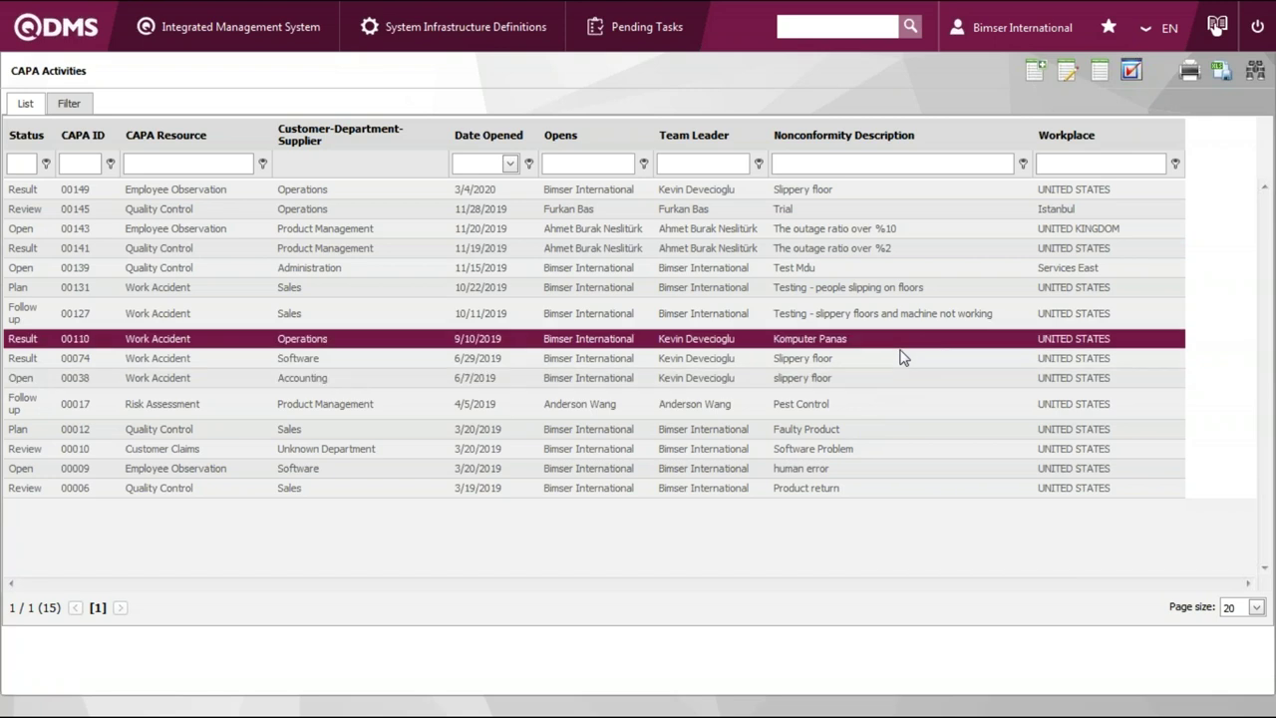
click(925, 361)
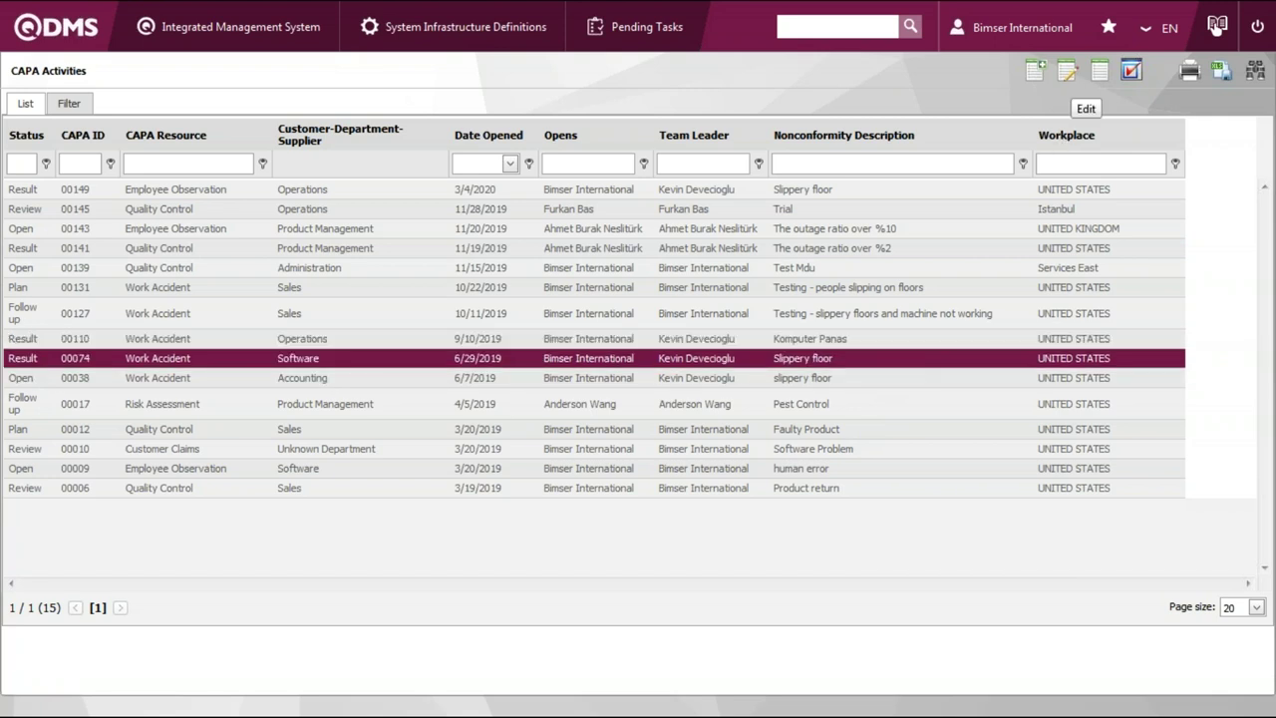
click(1067, 70)
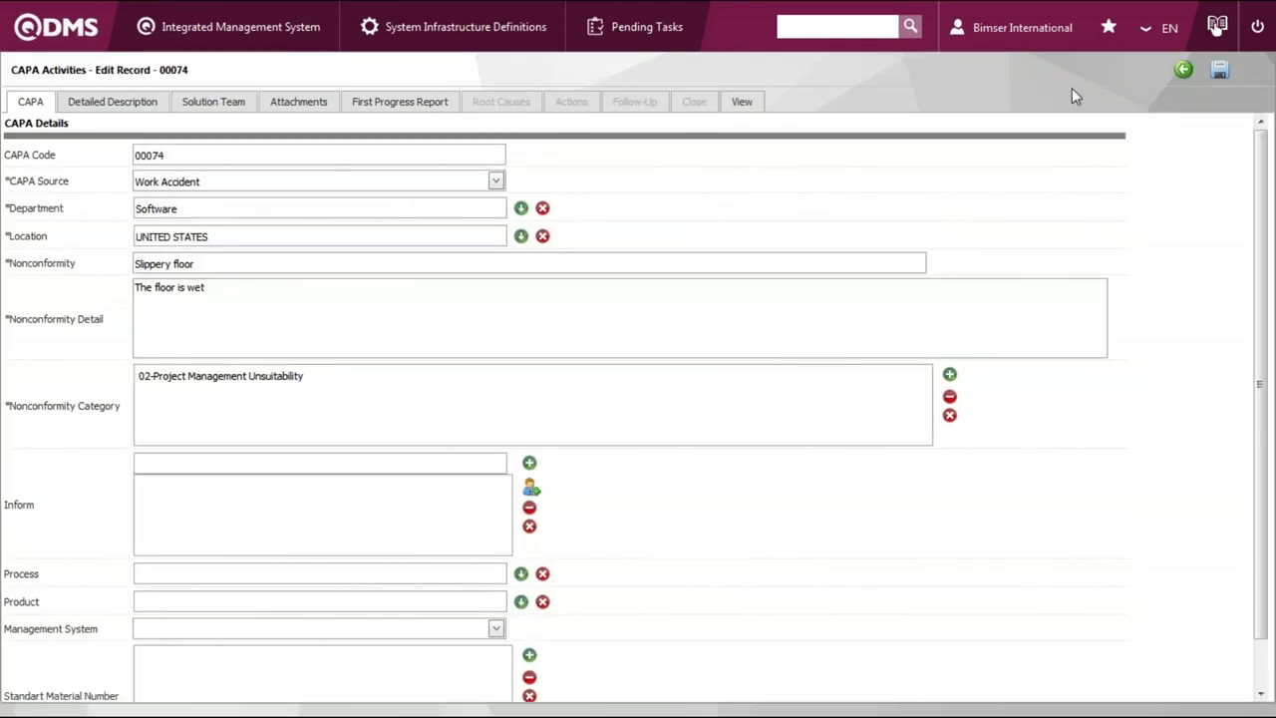
Review the CAPA record's nonconformity details, solution team, attachments and first progress report
click(223, 297)
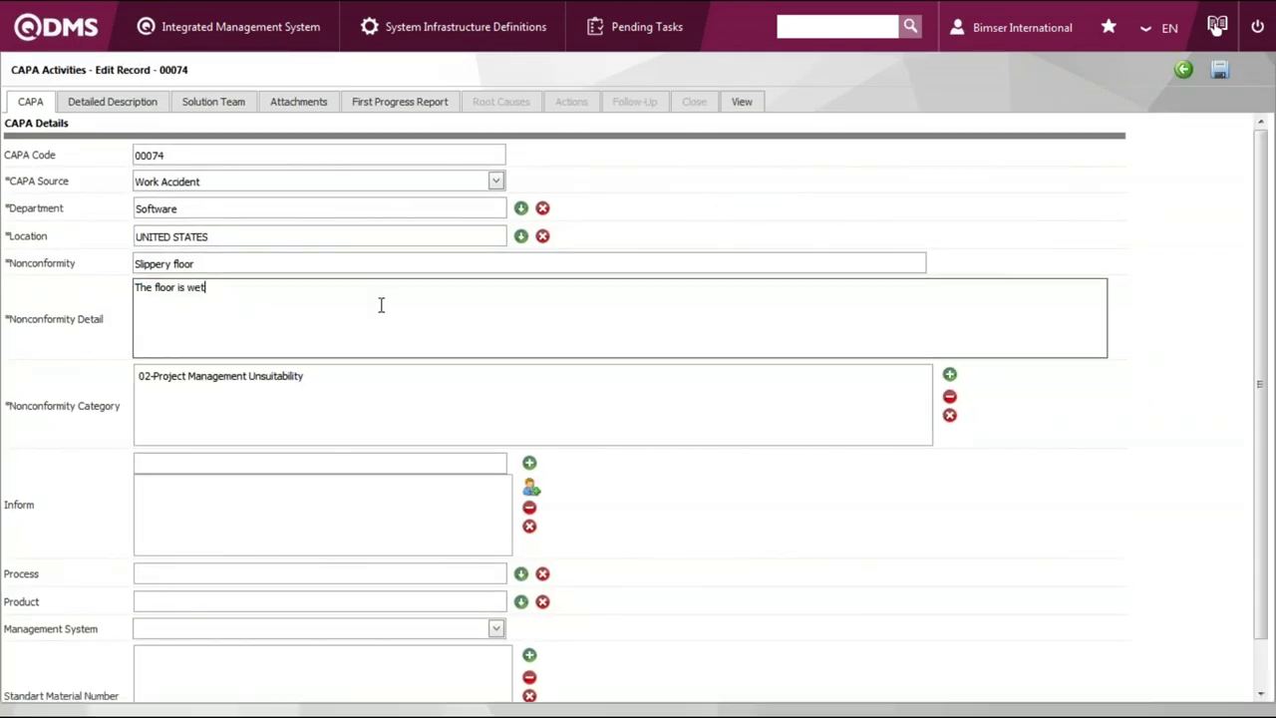
scroll(357, 276, down, 1)
scroll(355, 268, up, 1)
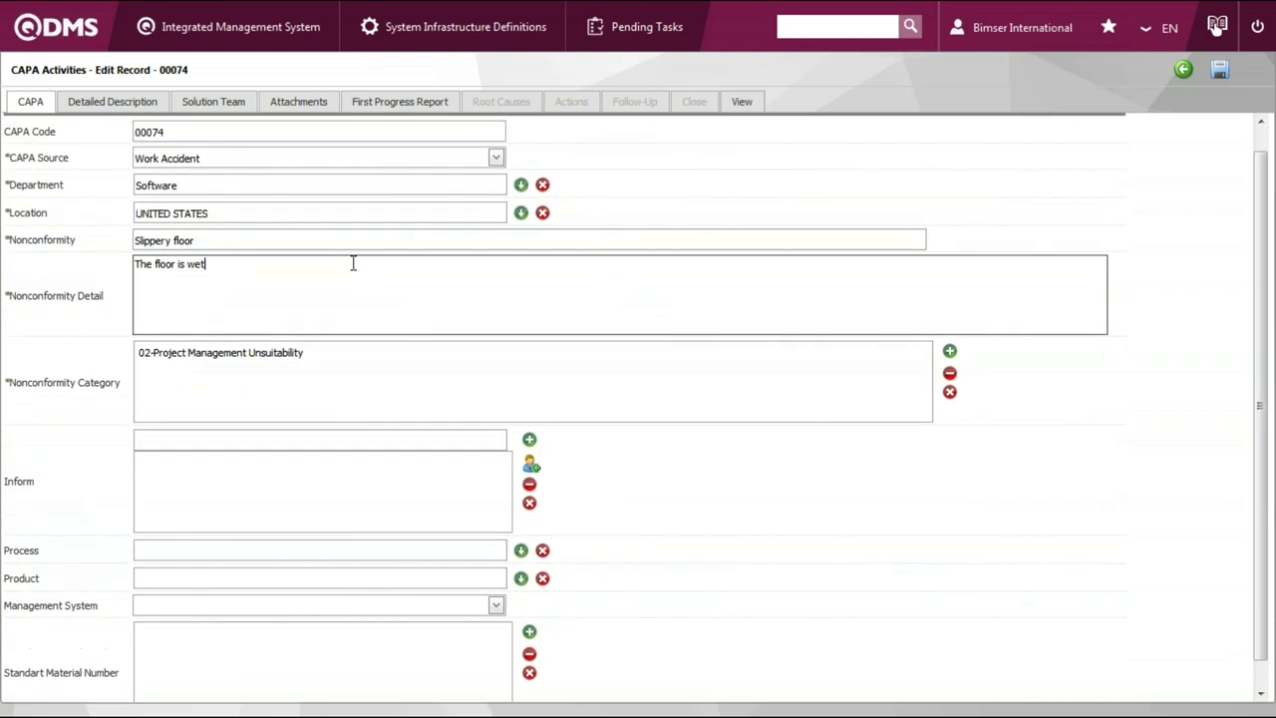
click(197, 104)
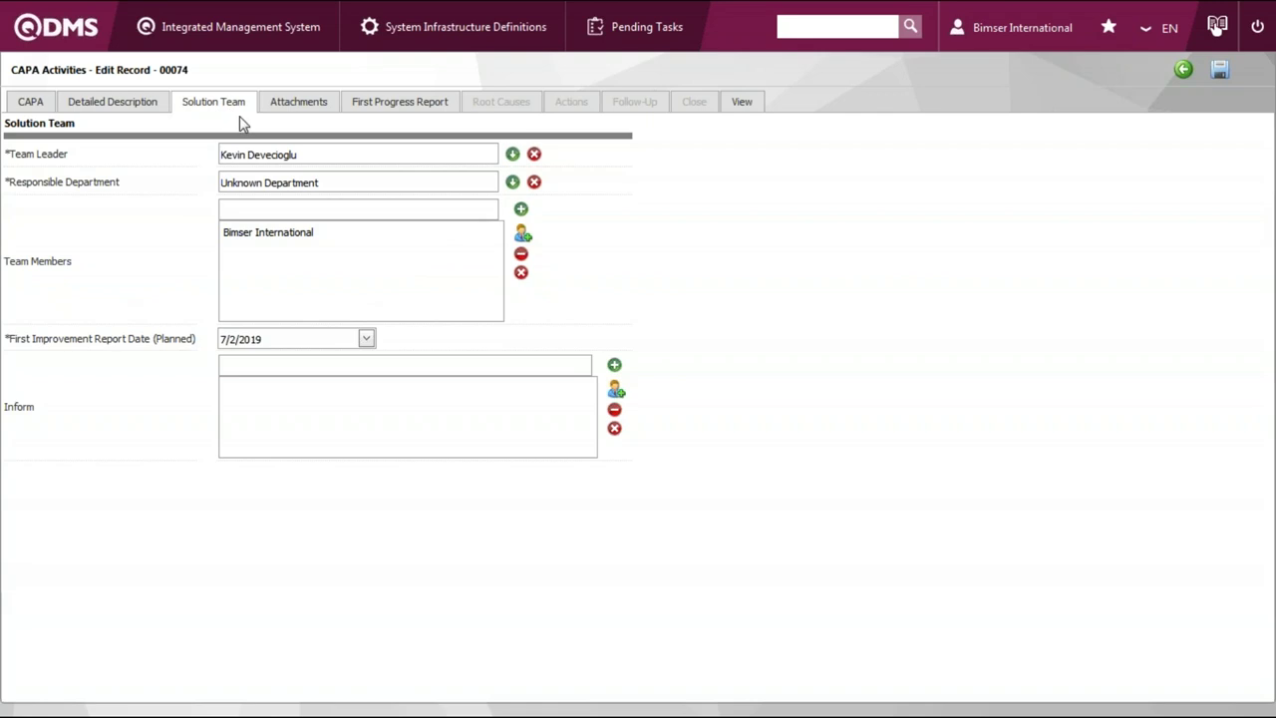
click(317, 104)
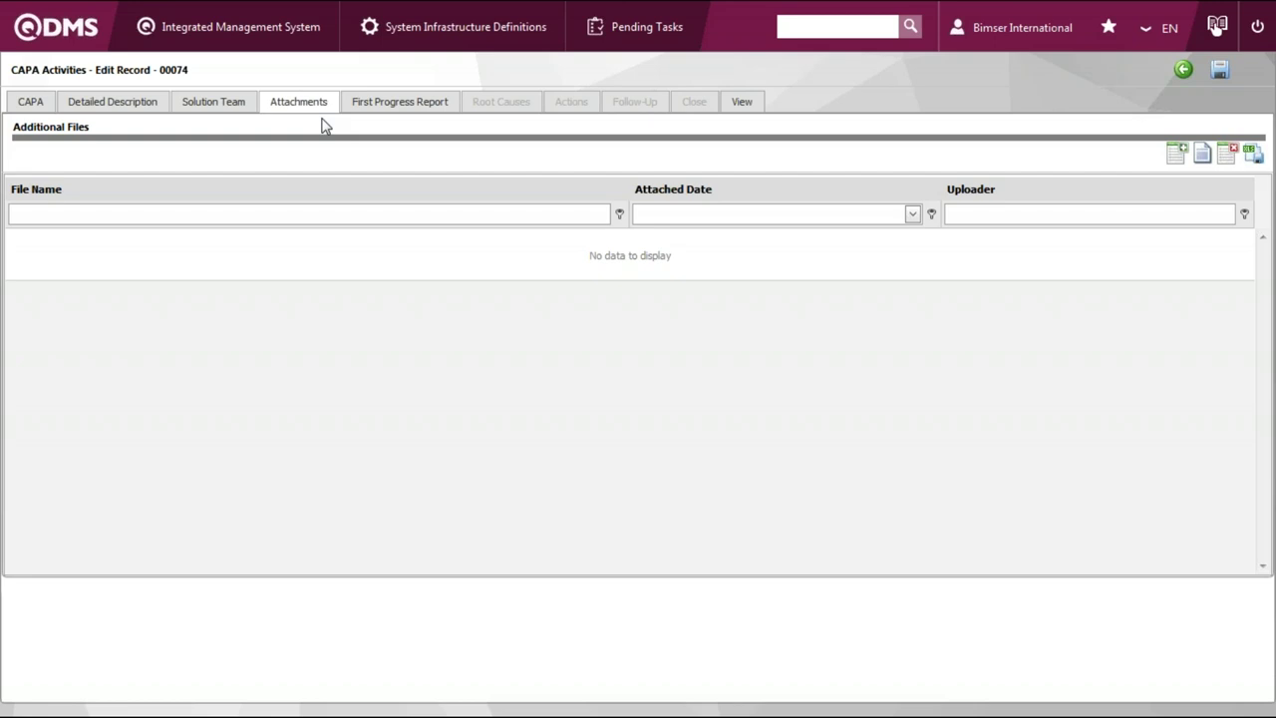
click(418, 104)
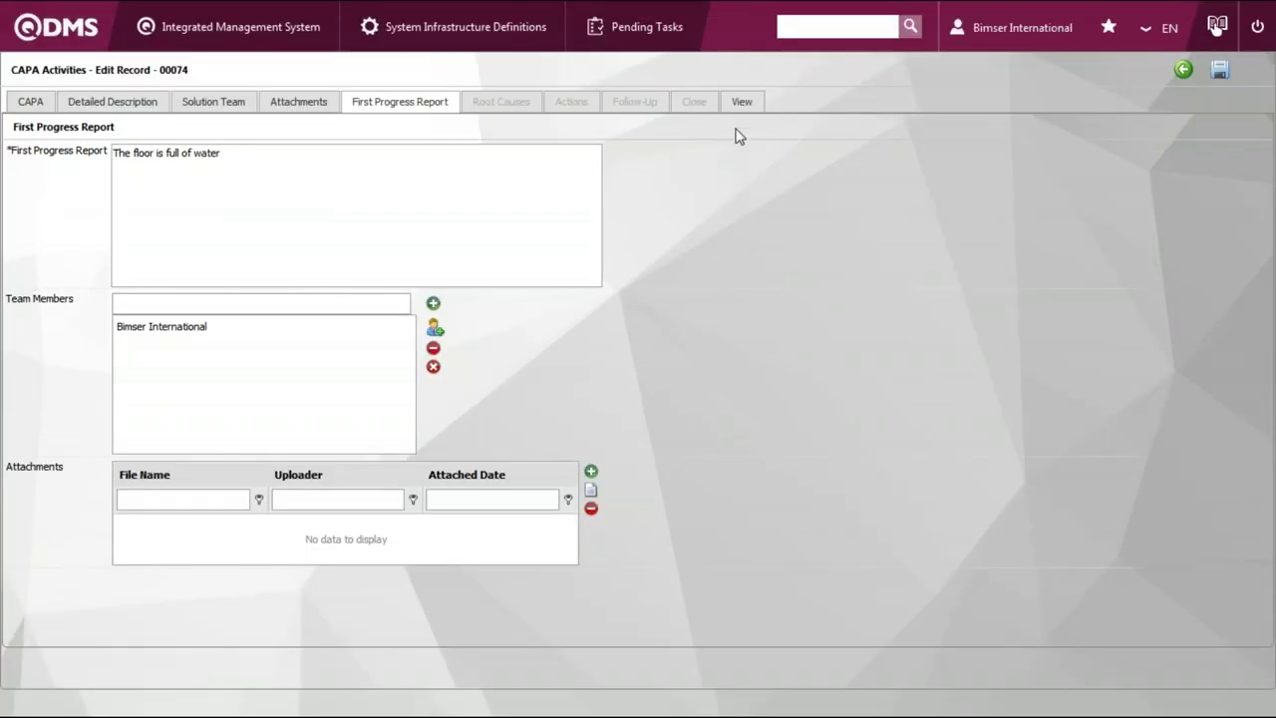
Open the action planning list under Action Management
click(299, 43)
mouse_move(301, 152)
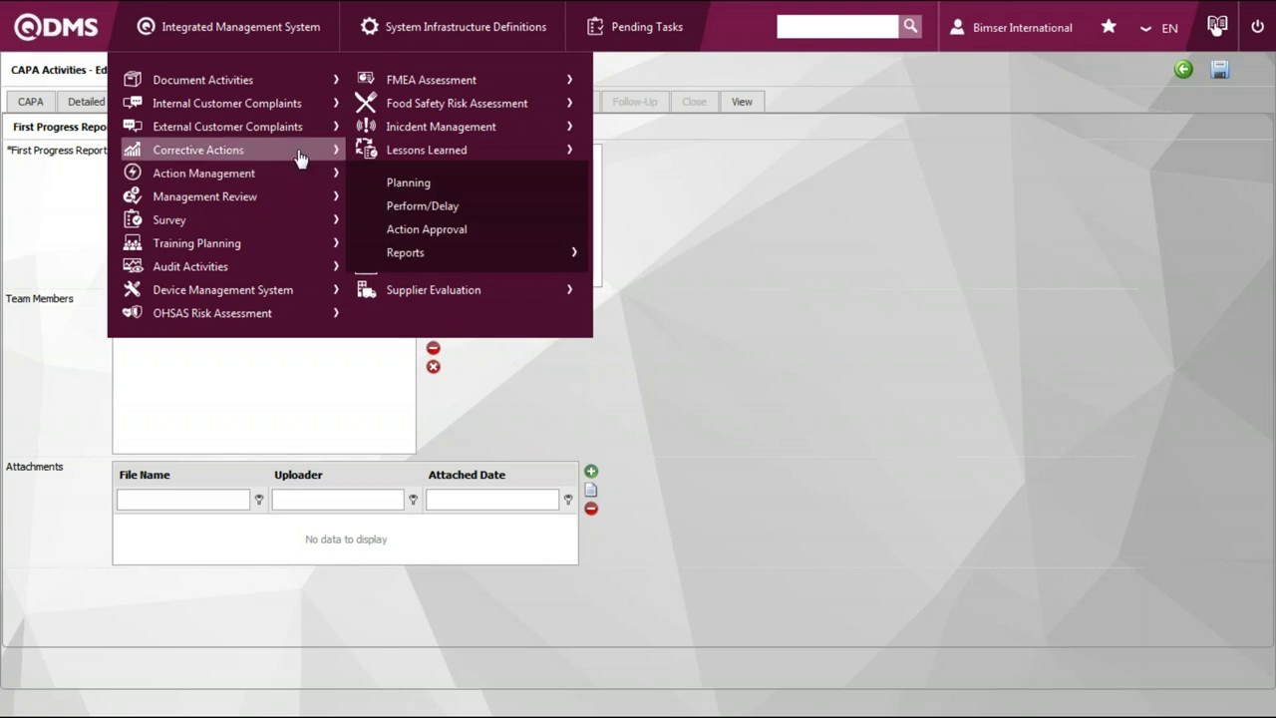
mouse_move(304, 179)
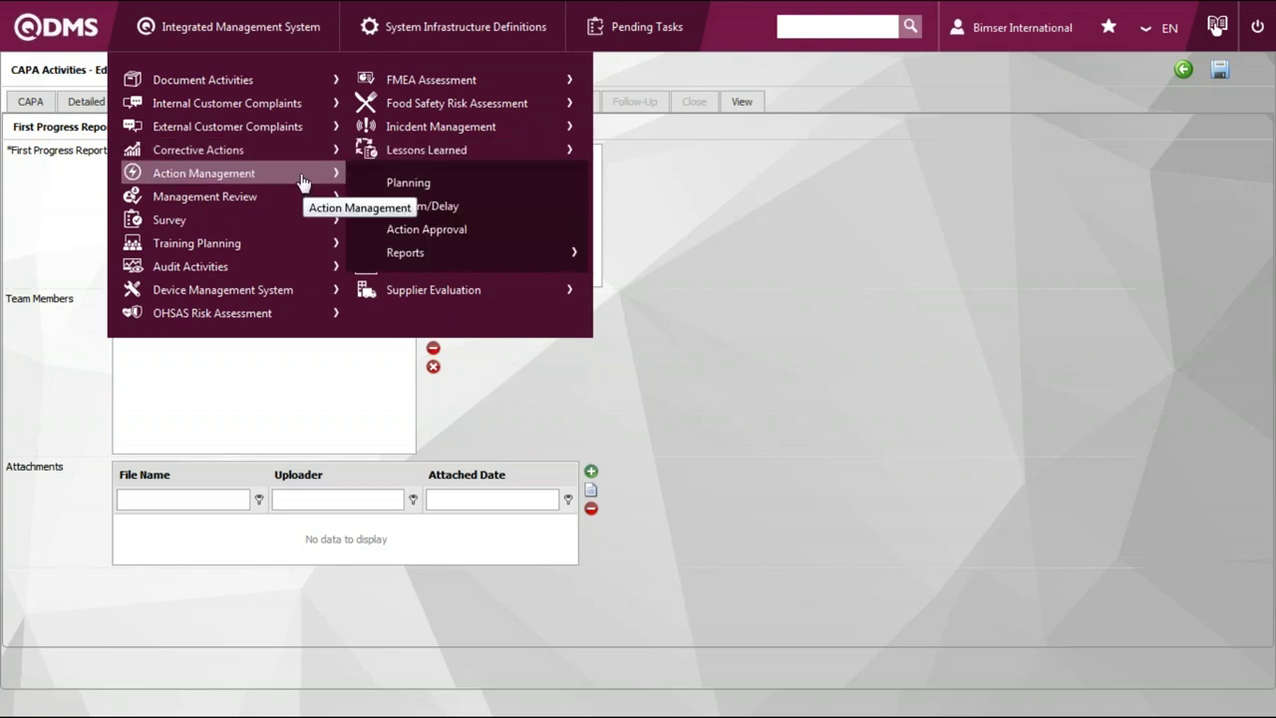
click(447, 186)
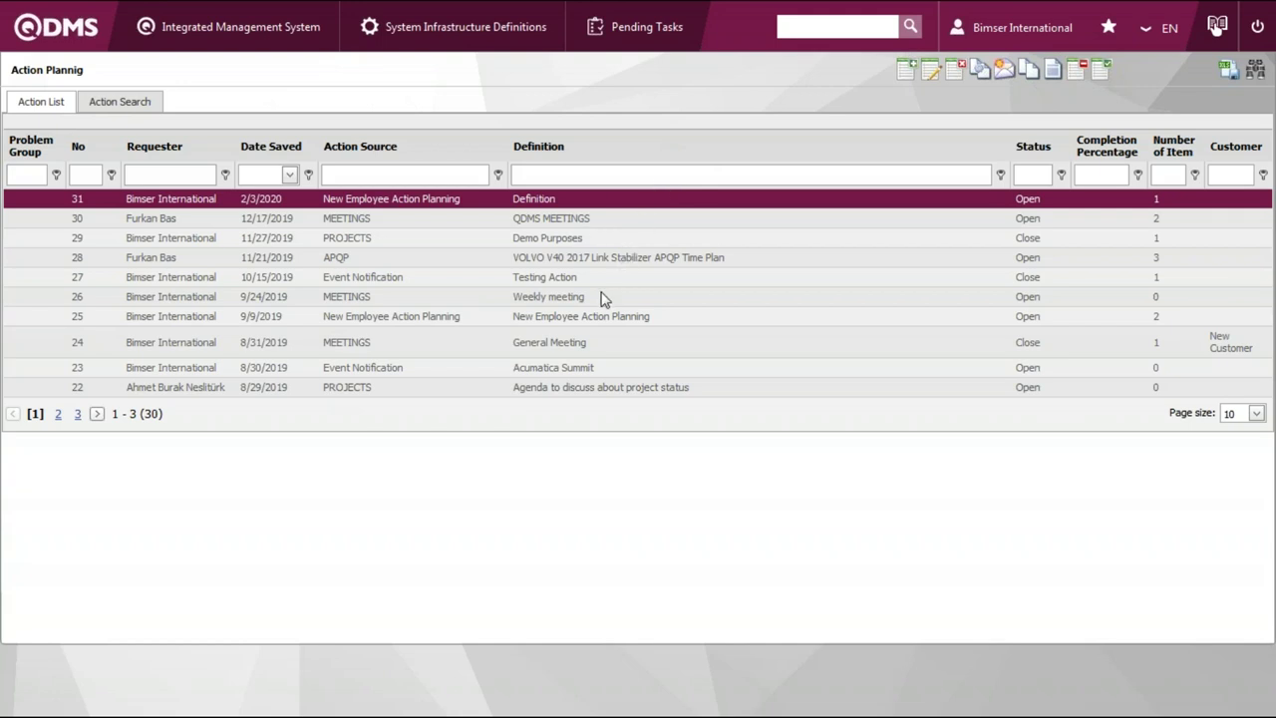
Open the sub-actions of the "New Employee Action Planning" action, start a new sub-action record and look over its date and definition fields
click(613, 321)
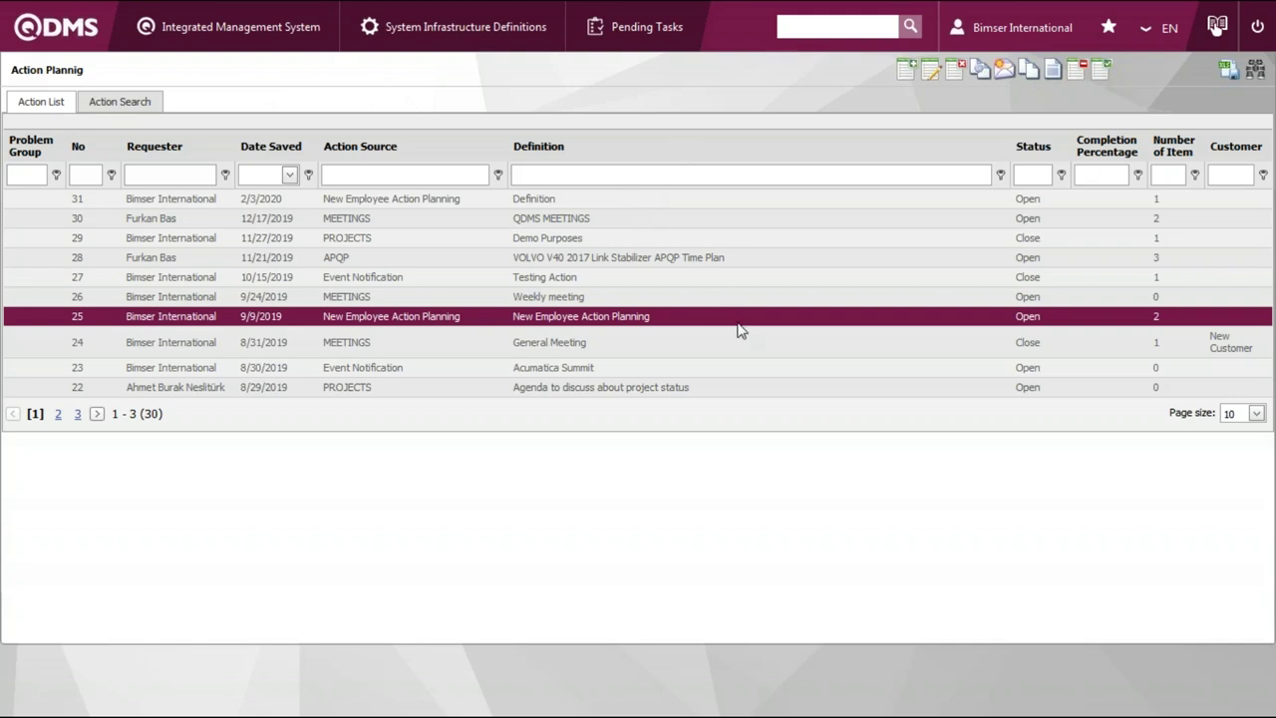
click(981, 72)
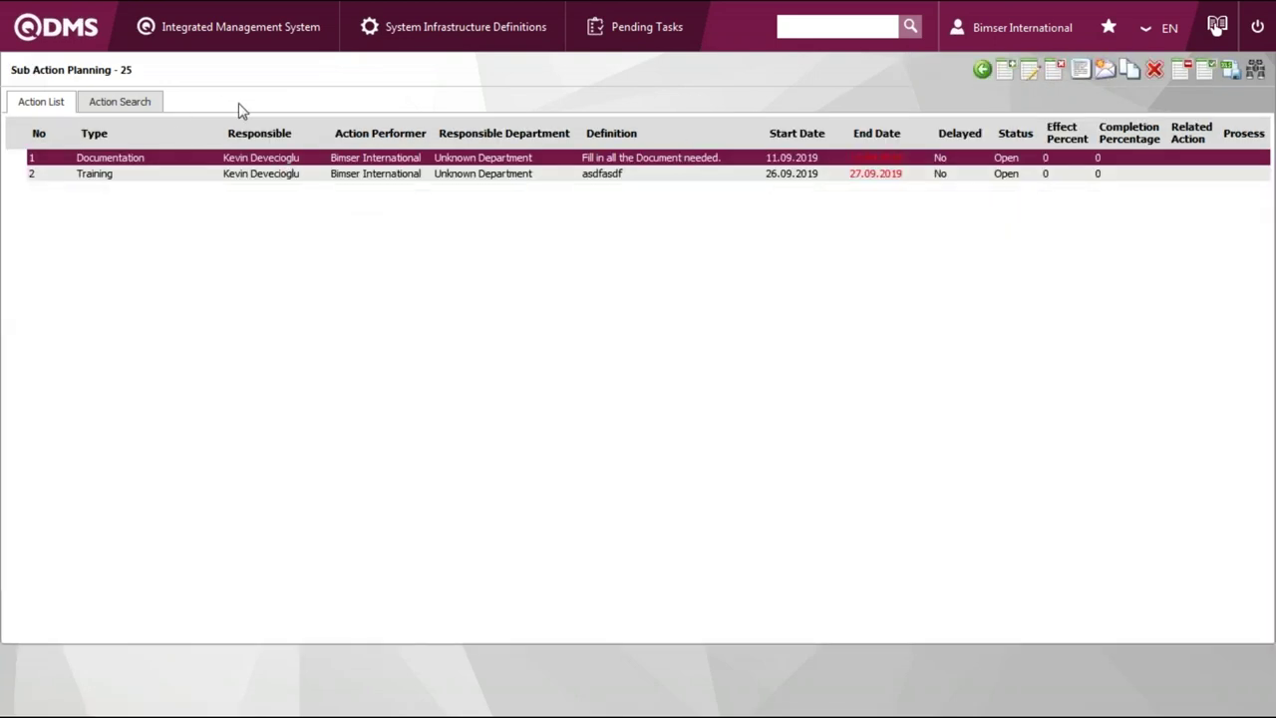
click(1002, 77)
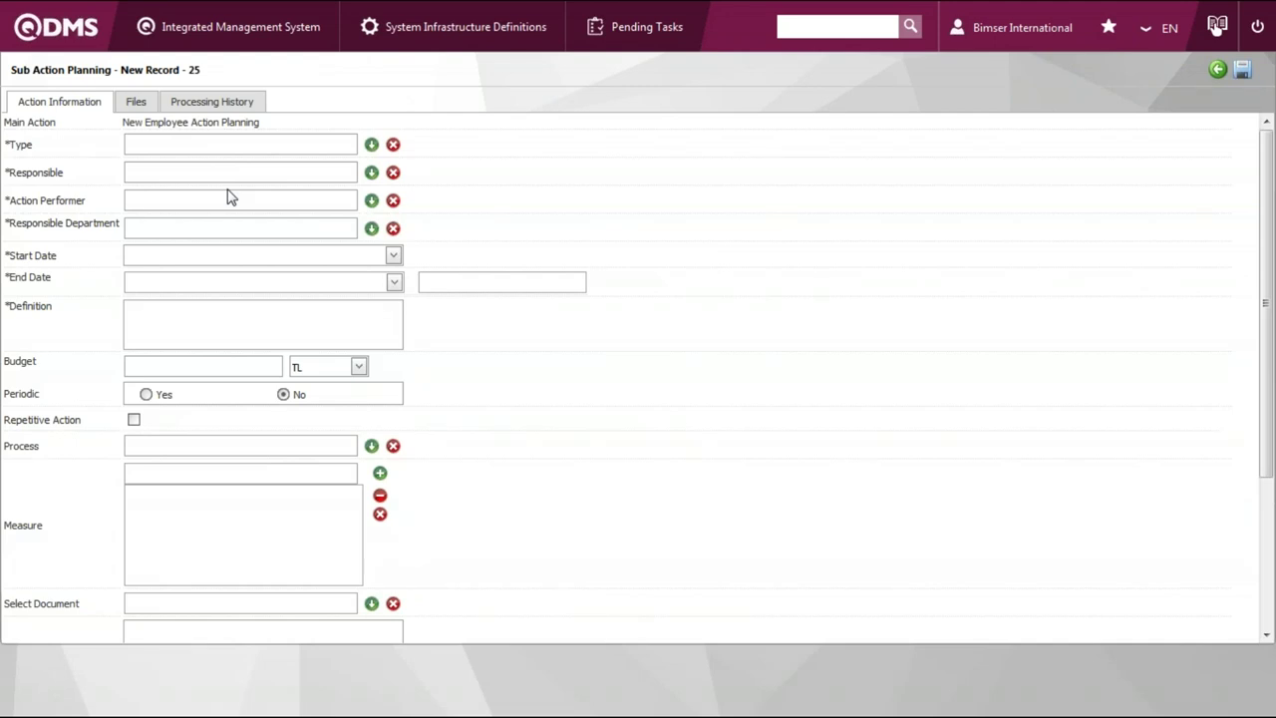
click(271, 255)
click(99, 277)
click(199, 329)
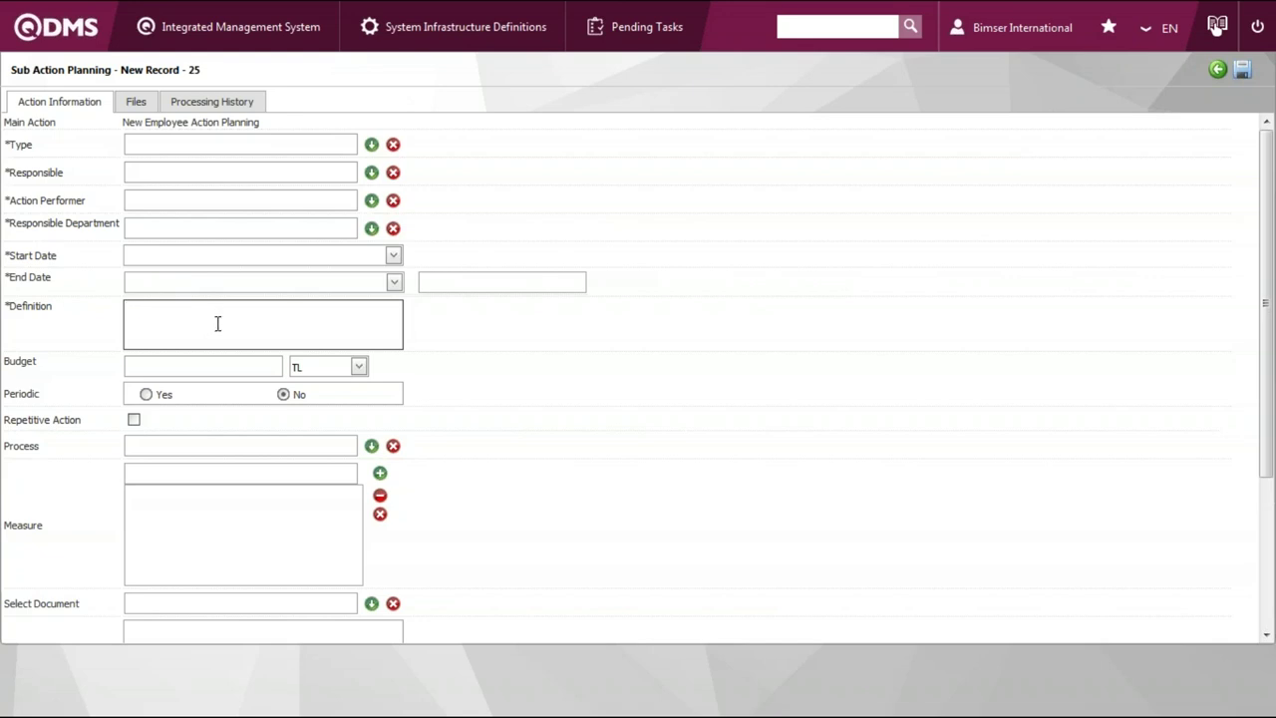
Review the remaining fields of the new sub-action record, from budget and measures to inform and delegation, plus its responsible fields
scroll(216, 325, down, 3)
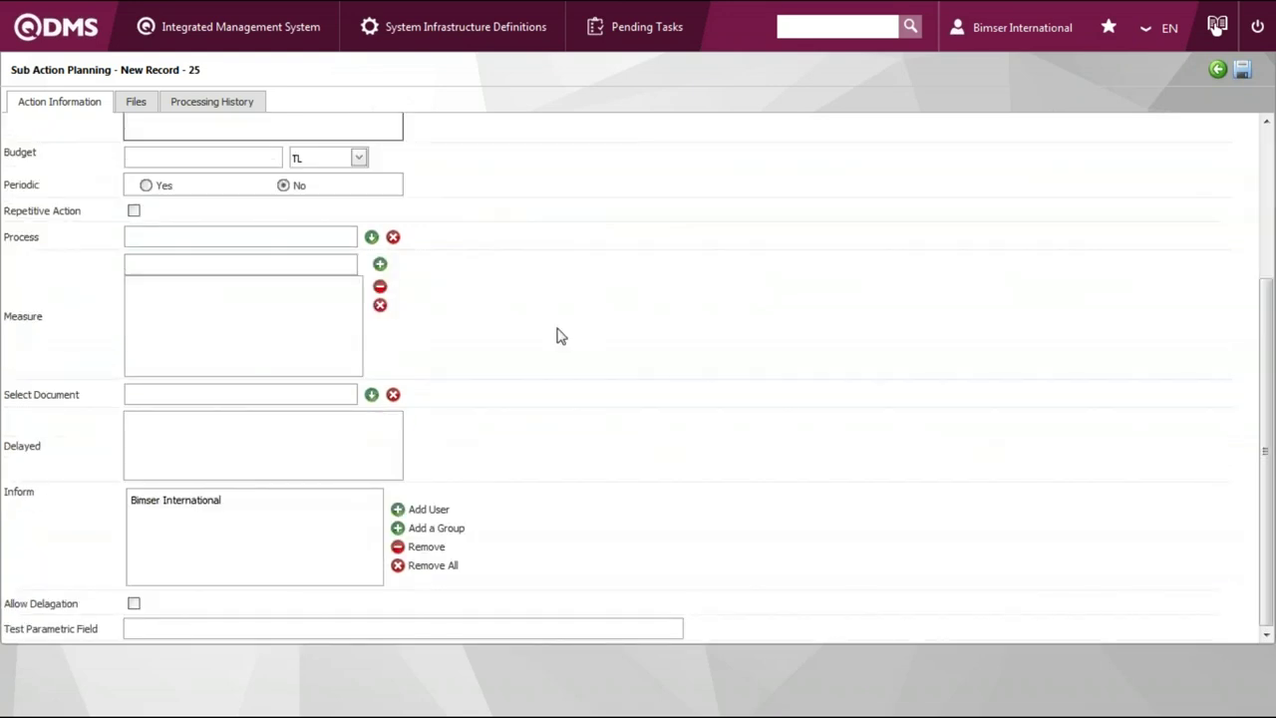
scroll(558, 336, up, 3)
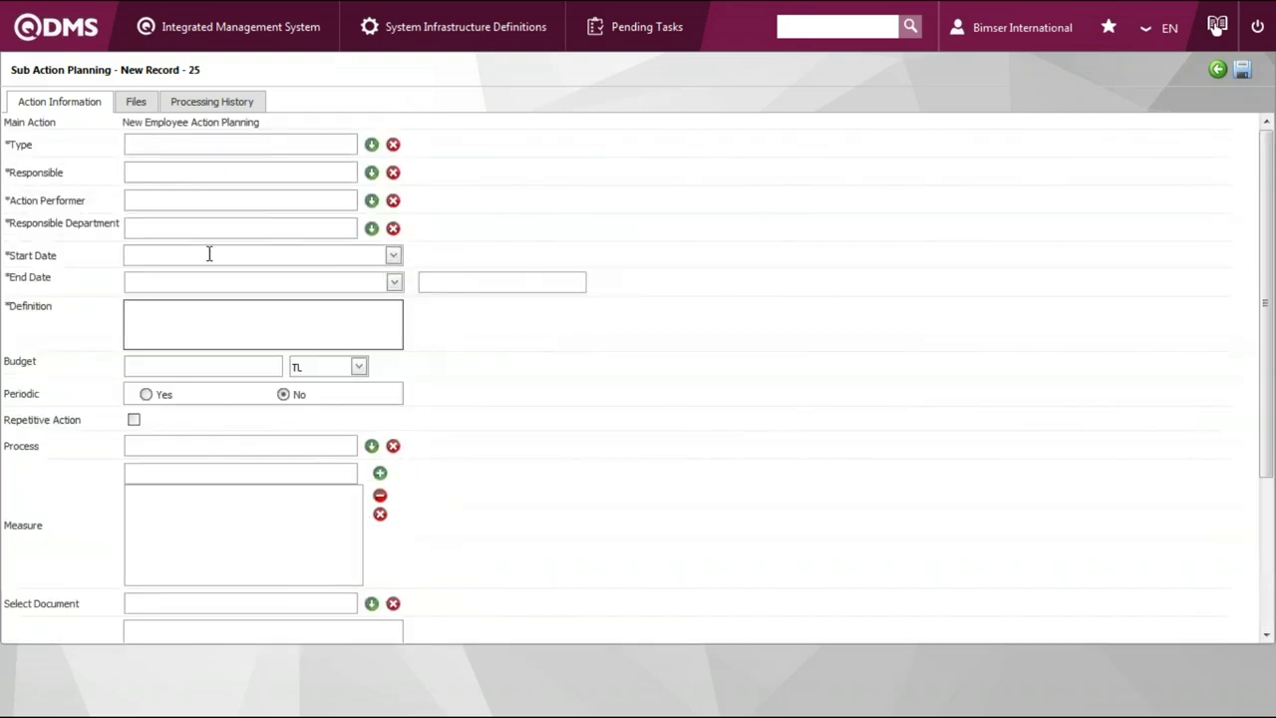
click(195, 172)
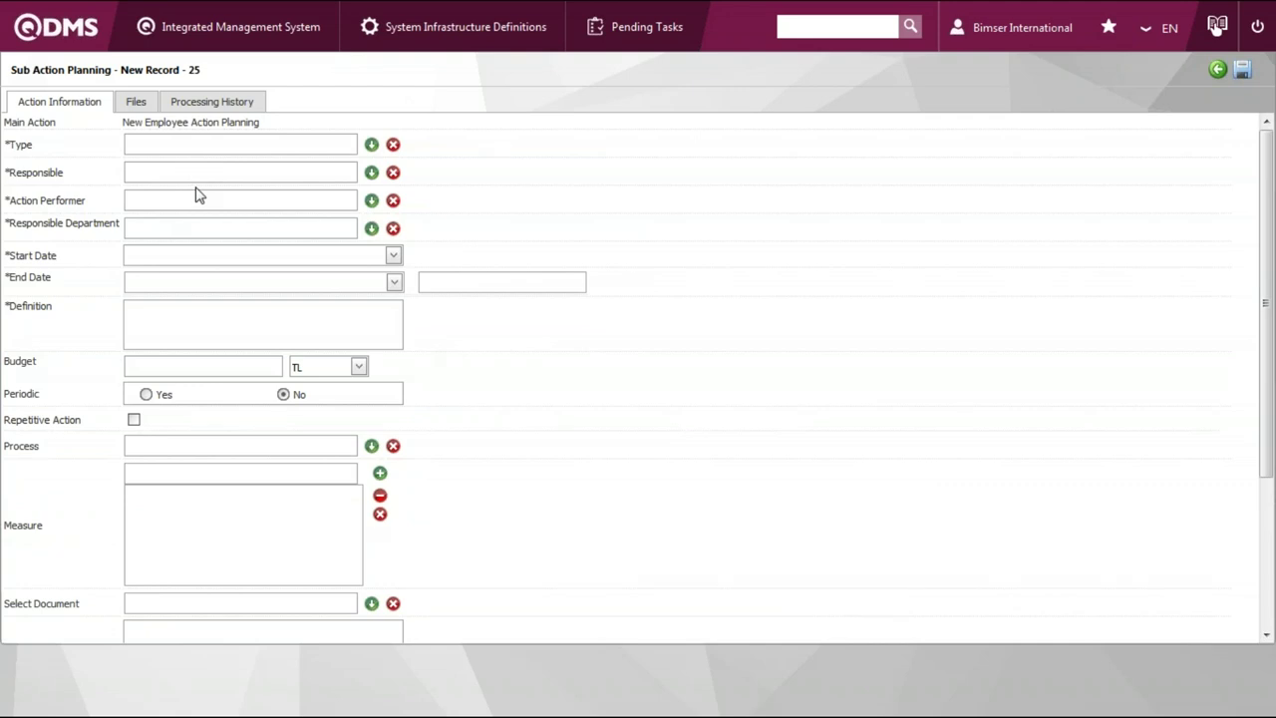
Open the training plans list under Training Planning and show the training items of the "2020 QDMS Training Plan"
click(285, 29)
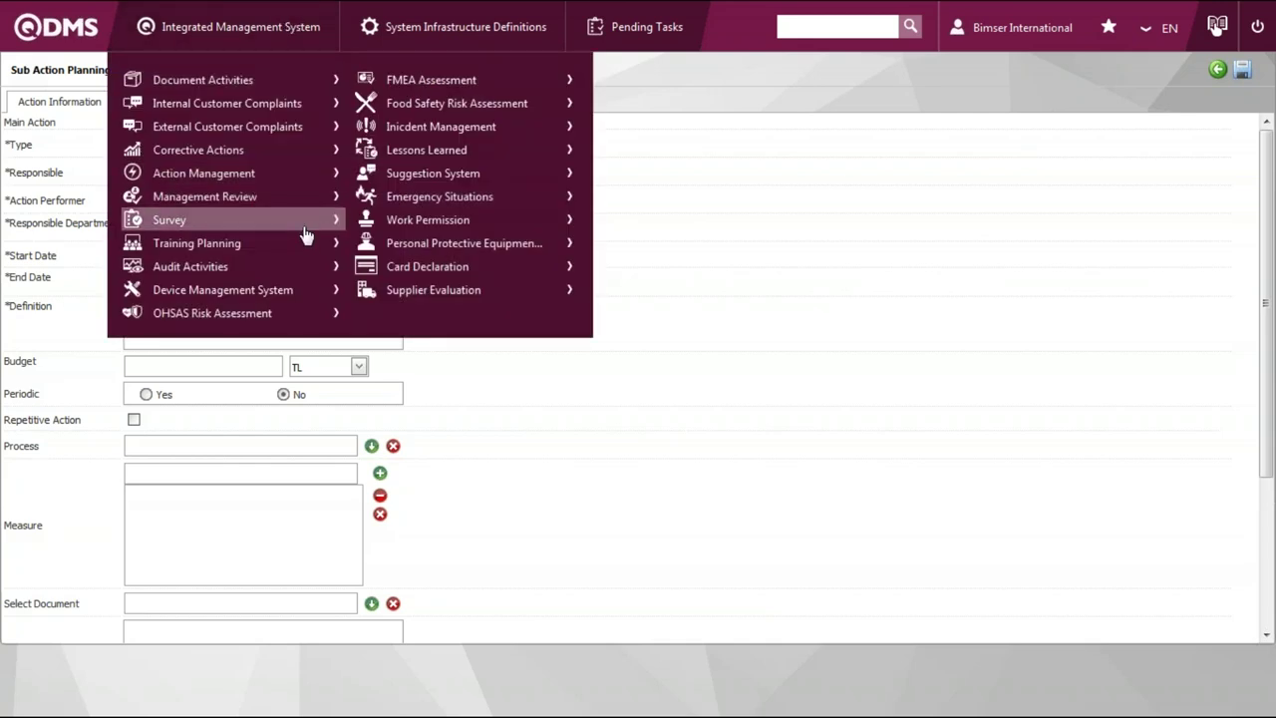
mouse_move(294, 256)
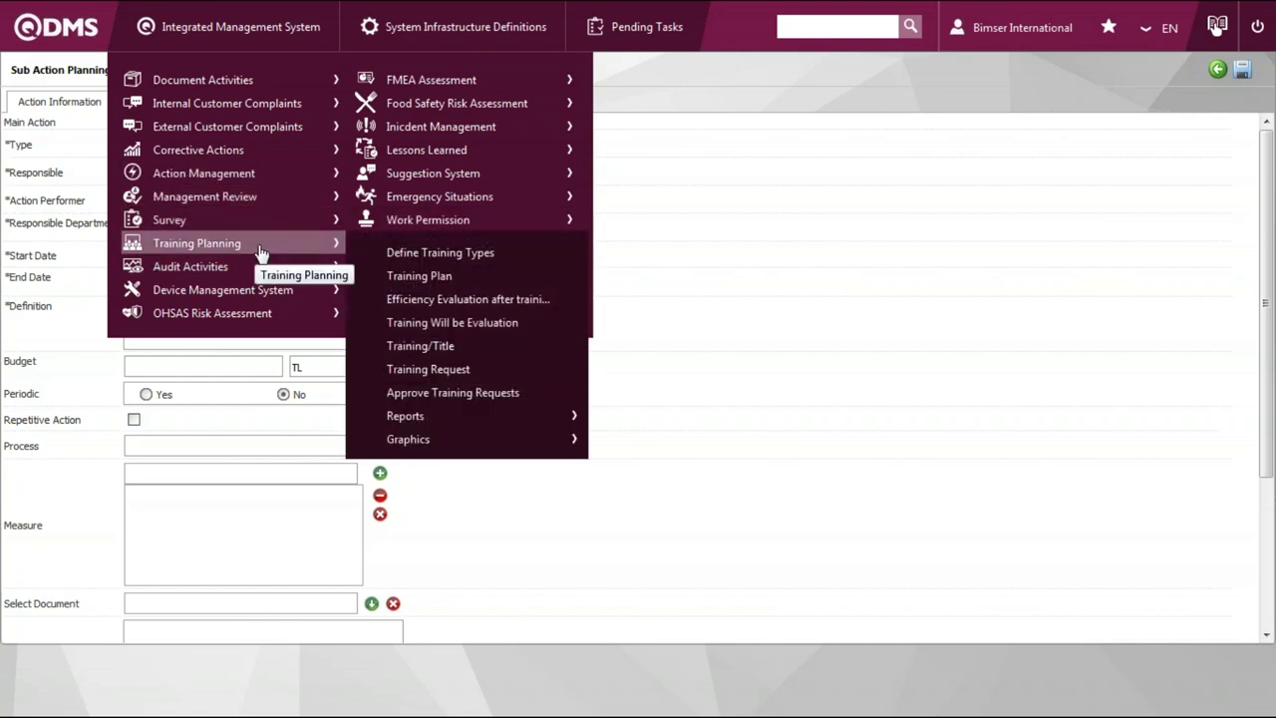
click(403, 279)
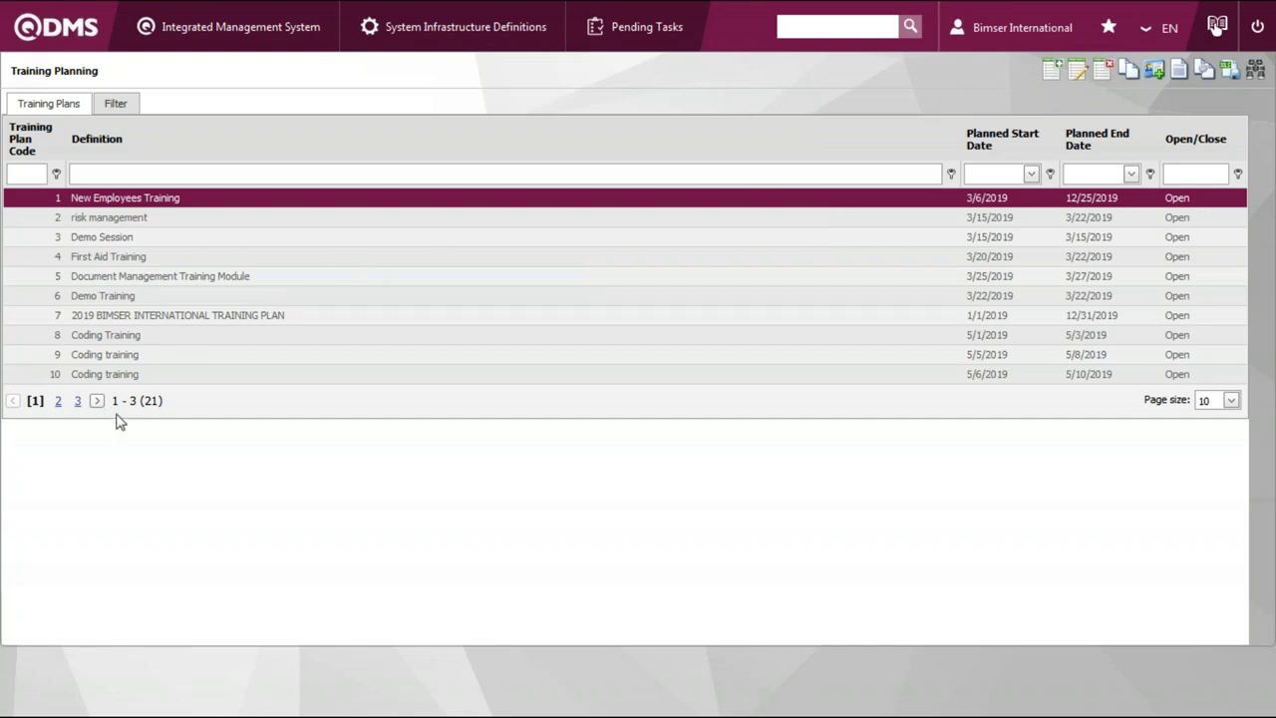
click(77, 400)
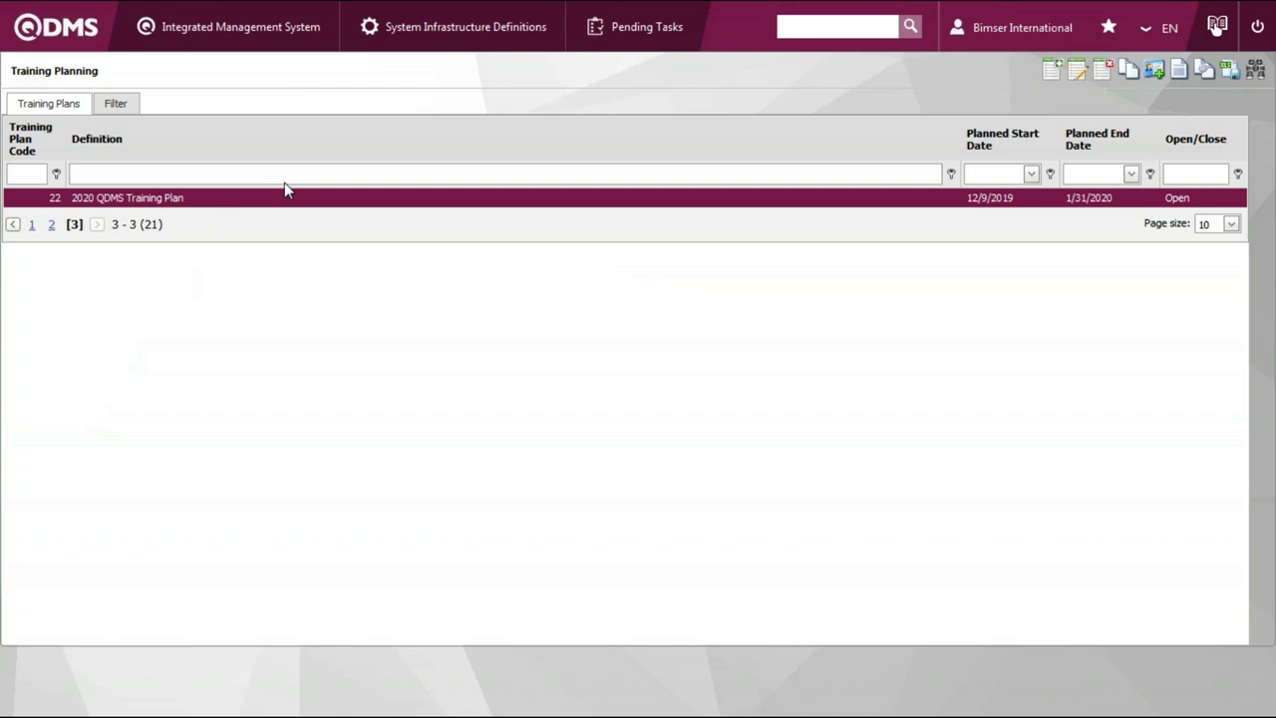
click(1204, 72)
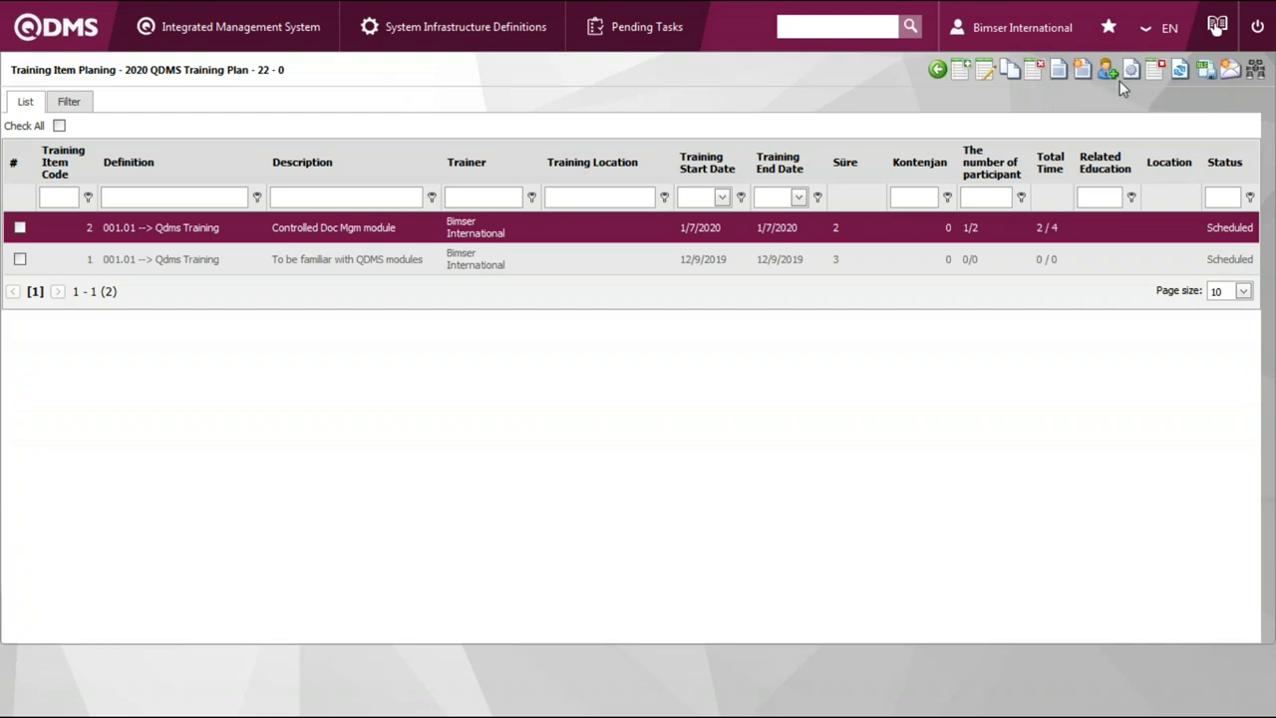
Open the audit plans list under Audit Activities and show the audits of plan 11, "Internal Audit Plan"
click(329, 30)
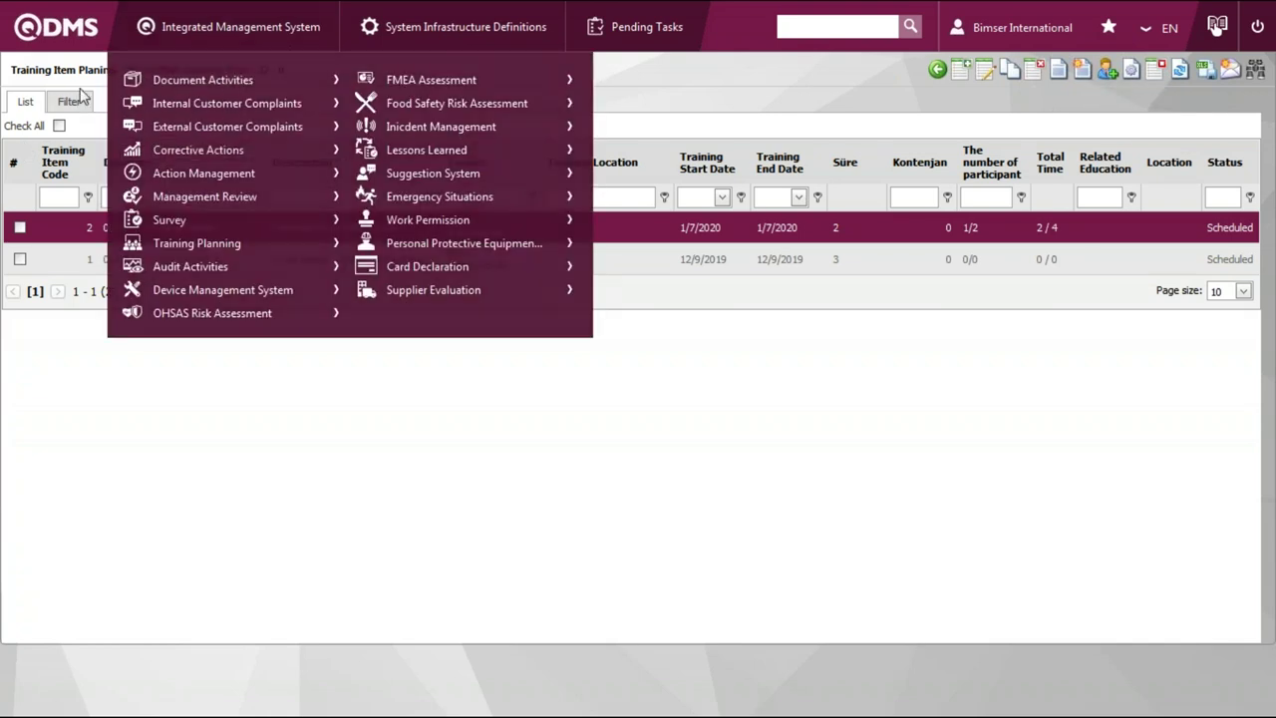
mouse_move(185, 40)
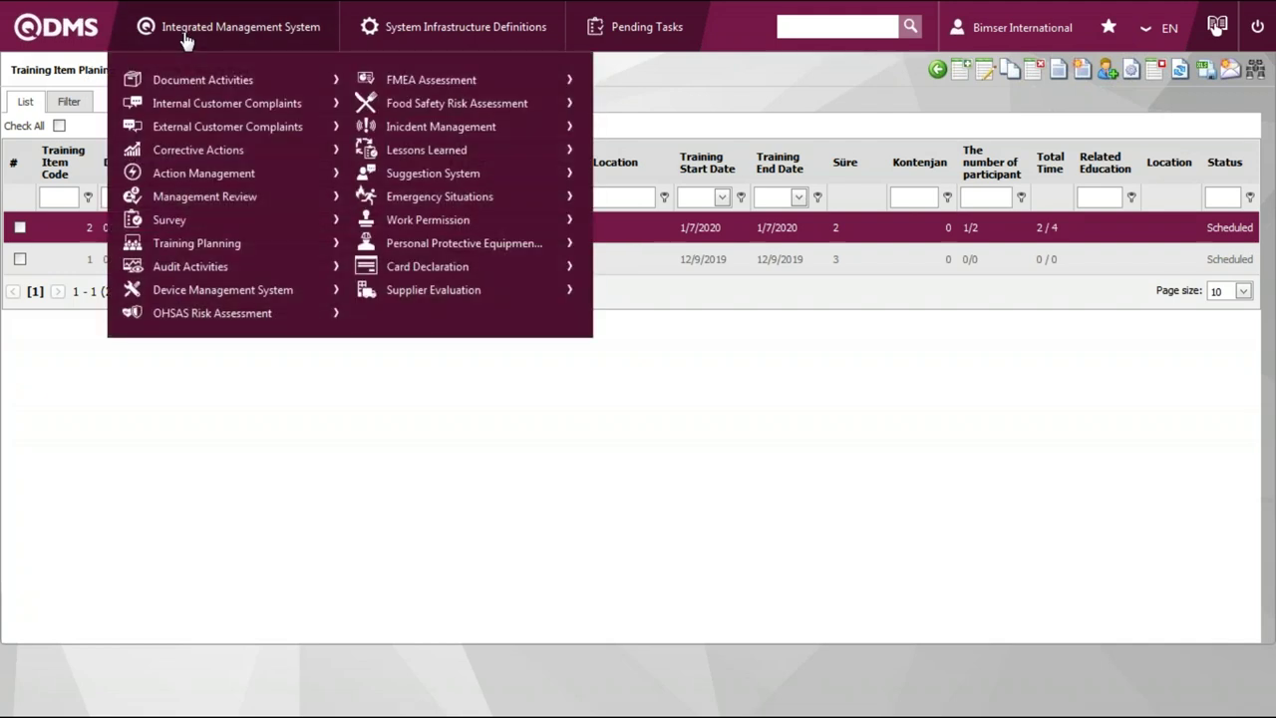
mouse_move(249, 267)
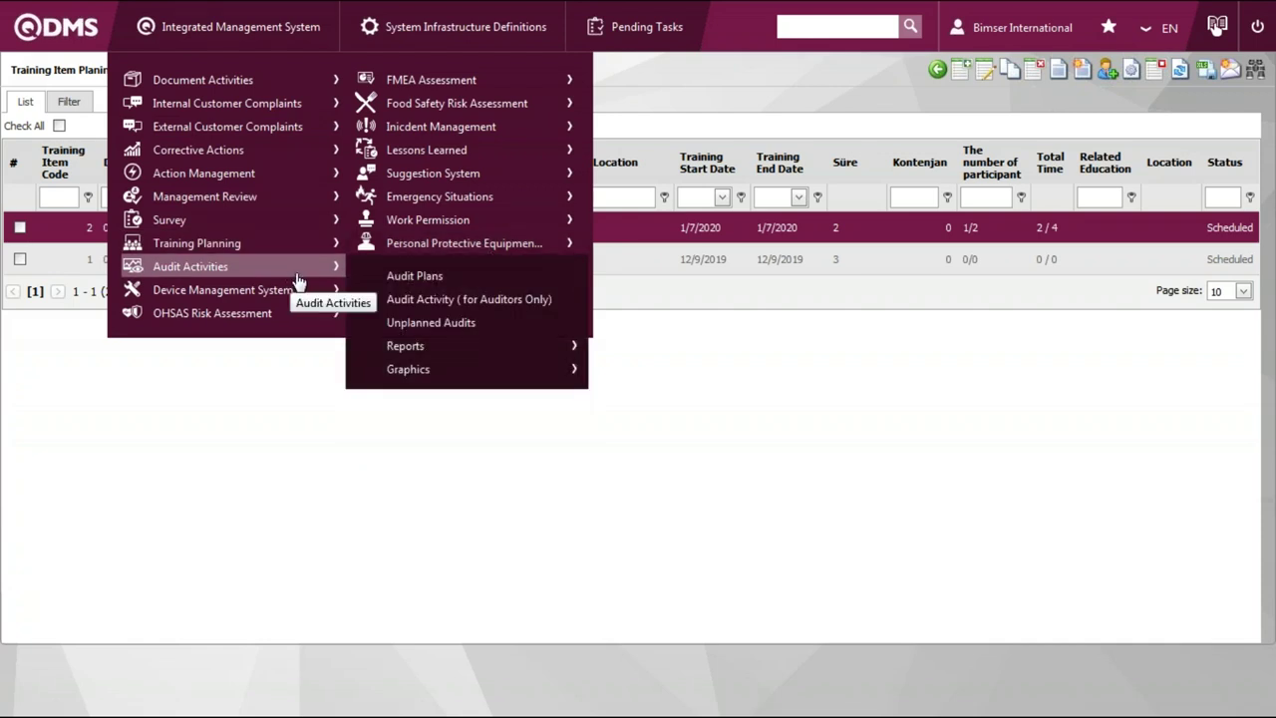
click(428, 284)
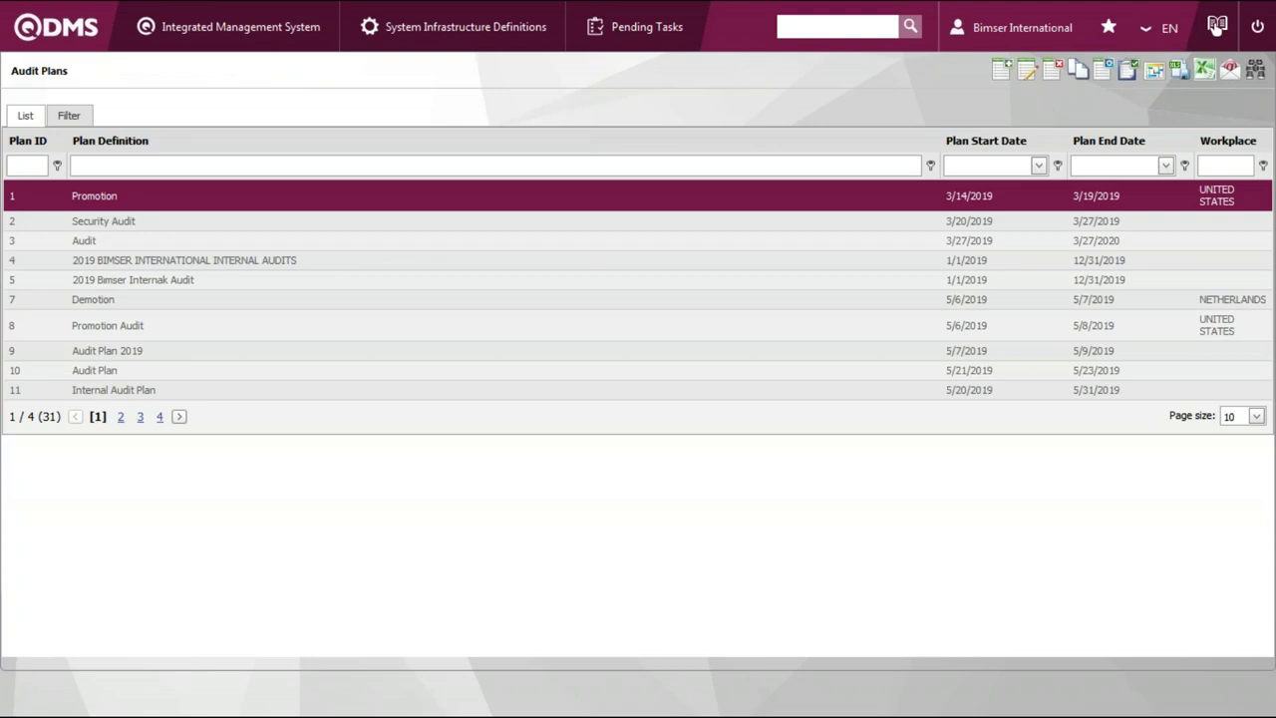
click(140, 394)
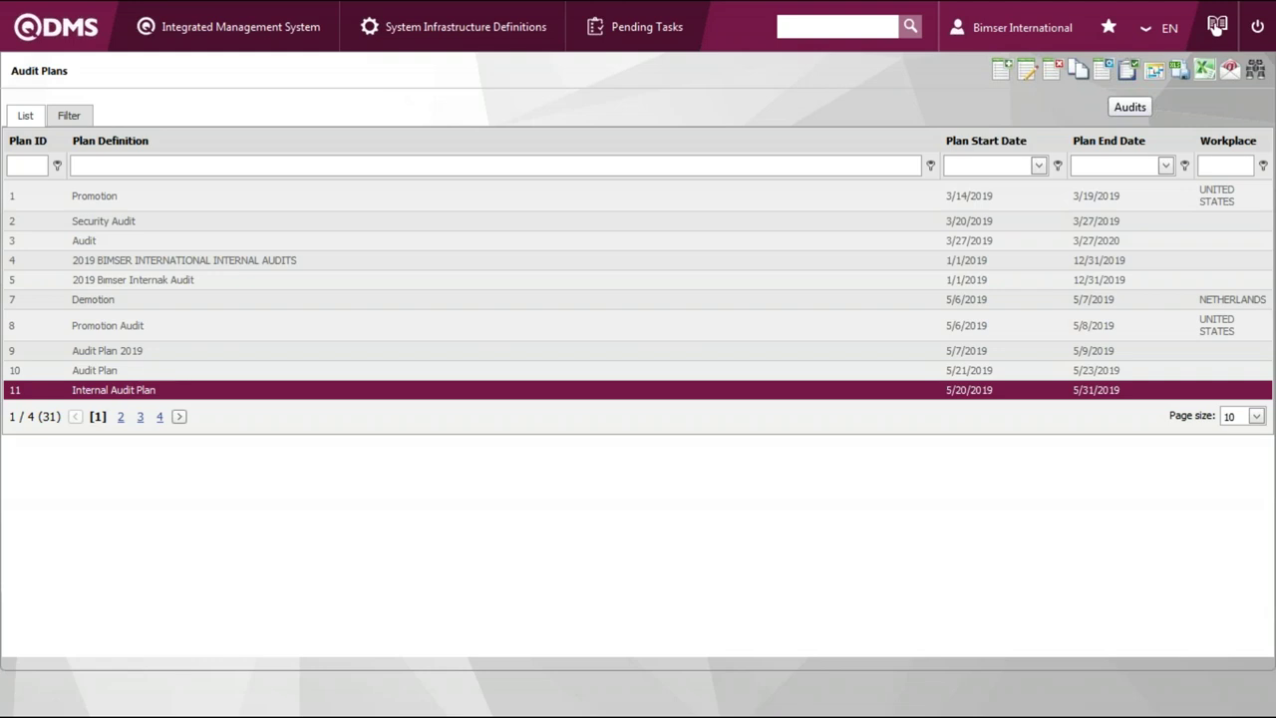
click(1104, 72)
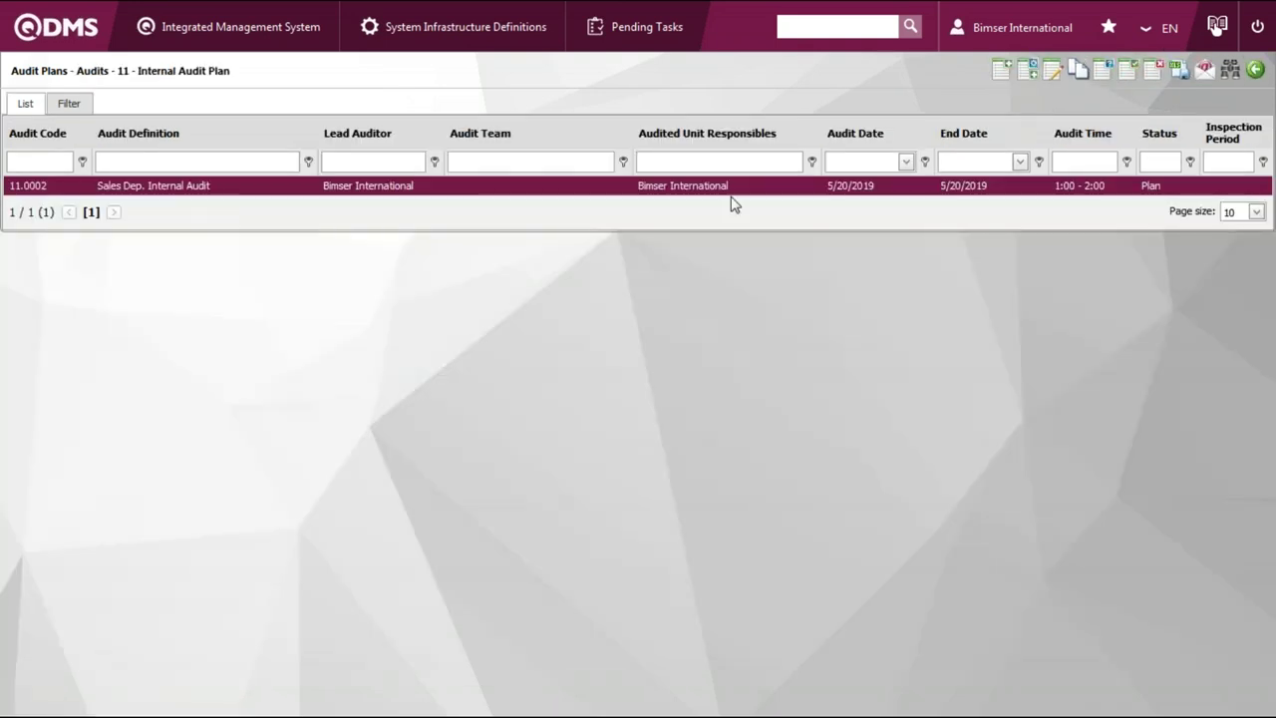
Start a new audit record, look over its date, subject, lead auditor and team fields, and return to the audits list
click(999, 74)
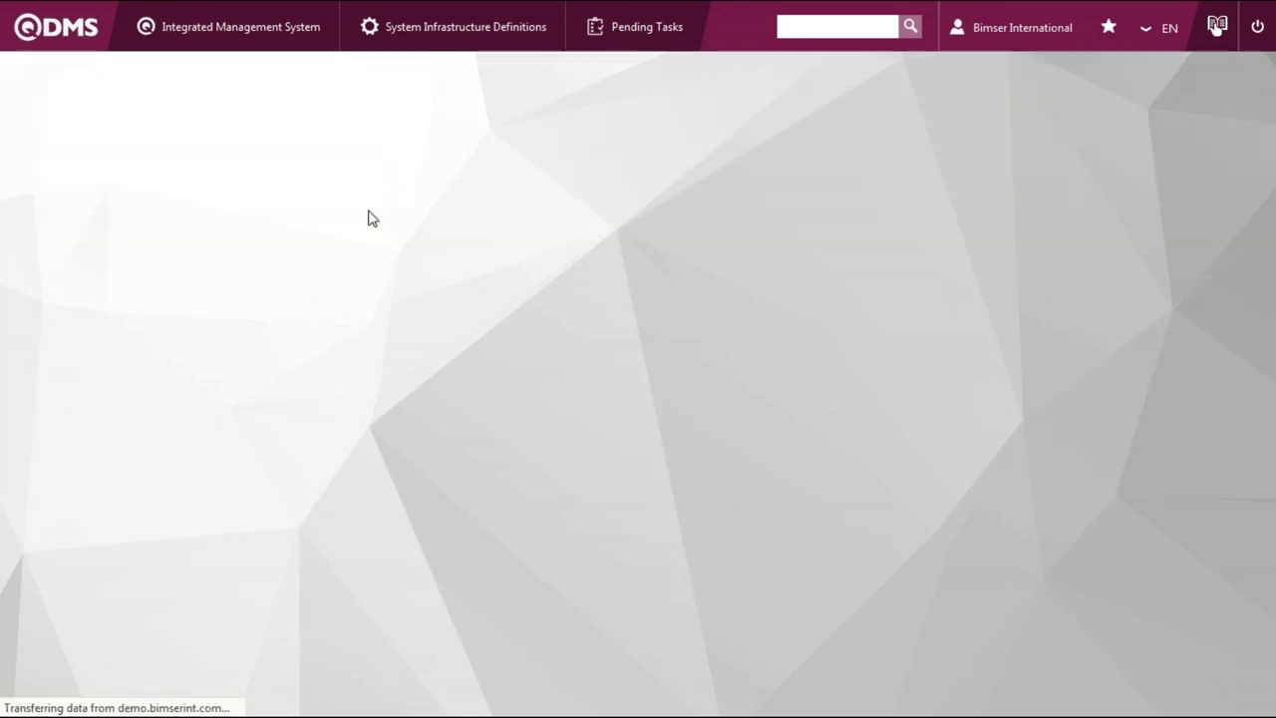
scroll(367, 214, down, 3)
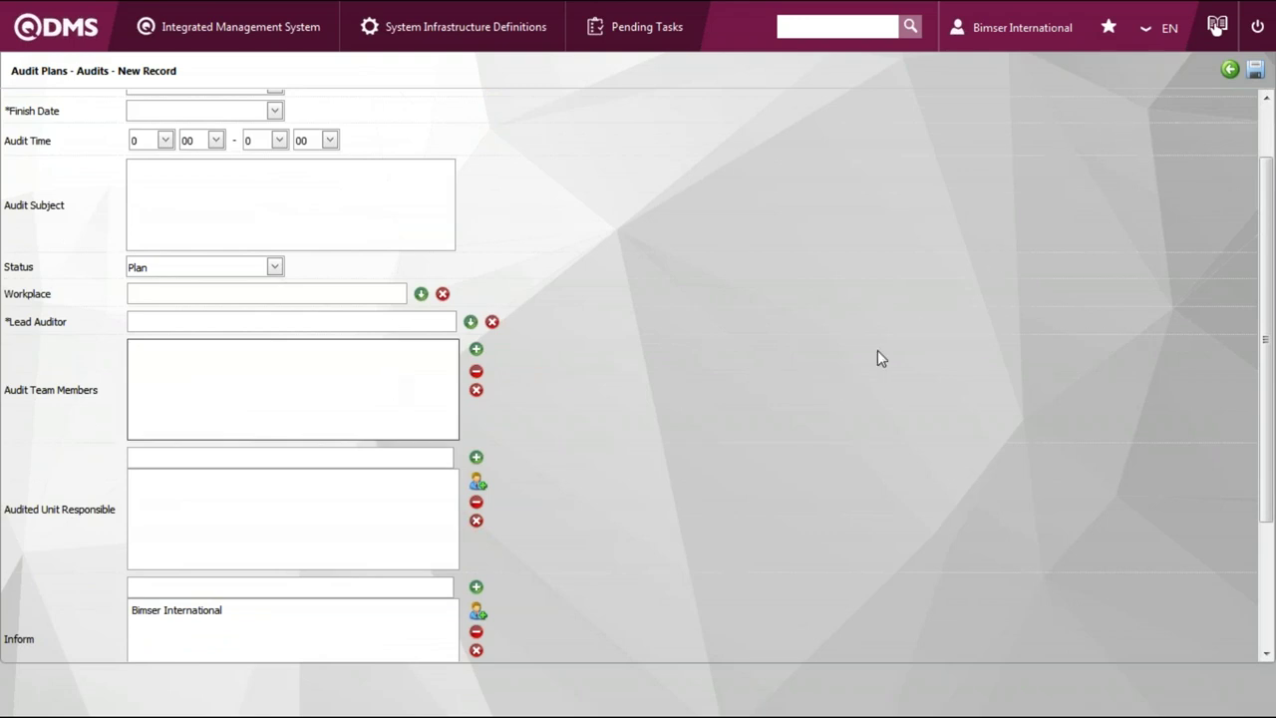
scroll(877, 356, up, 3)
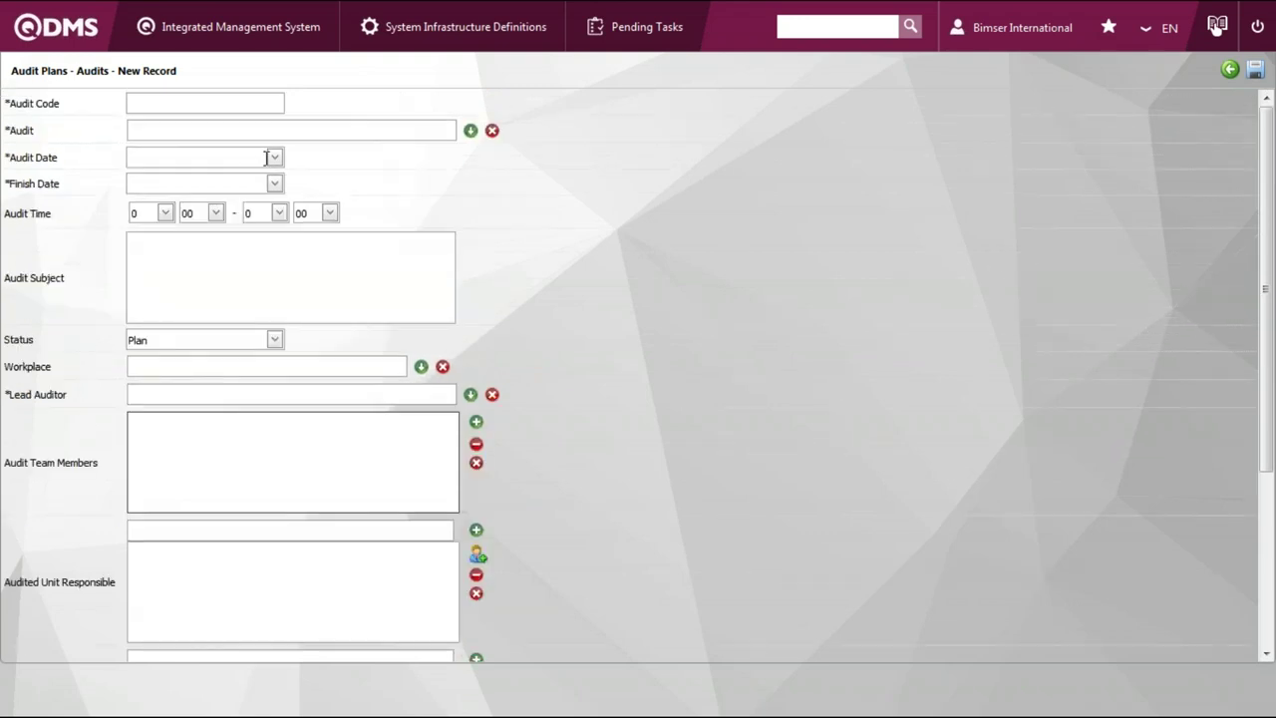
click(1230, 68)
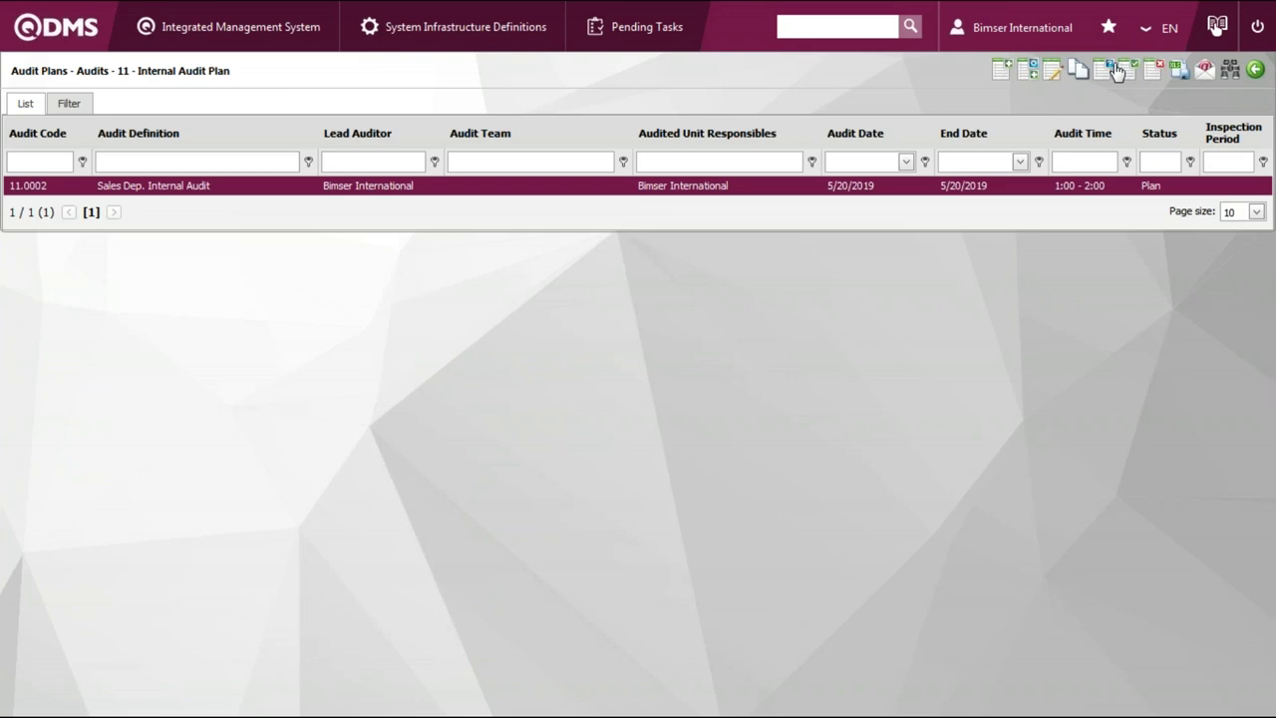
Review the question list of the "Sales Dep. Internal Audit" and return to the audits list
click(1110, 72)
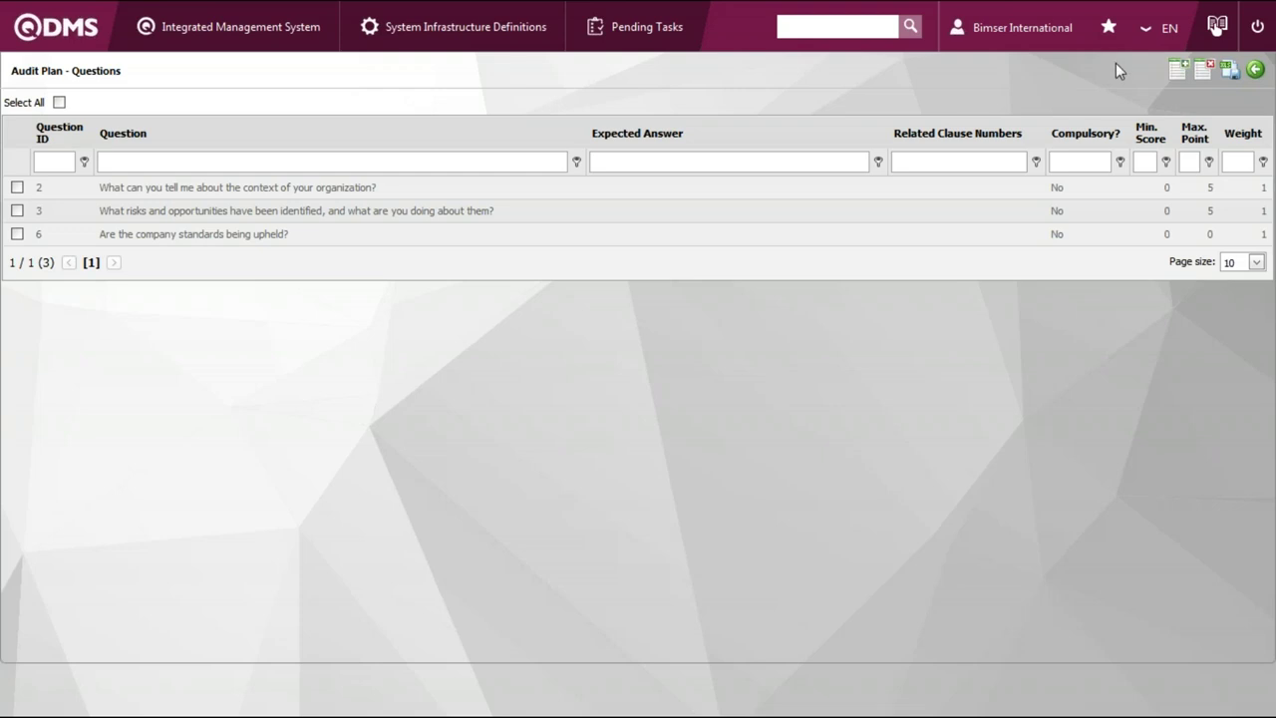
click(1253, 72)
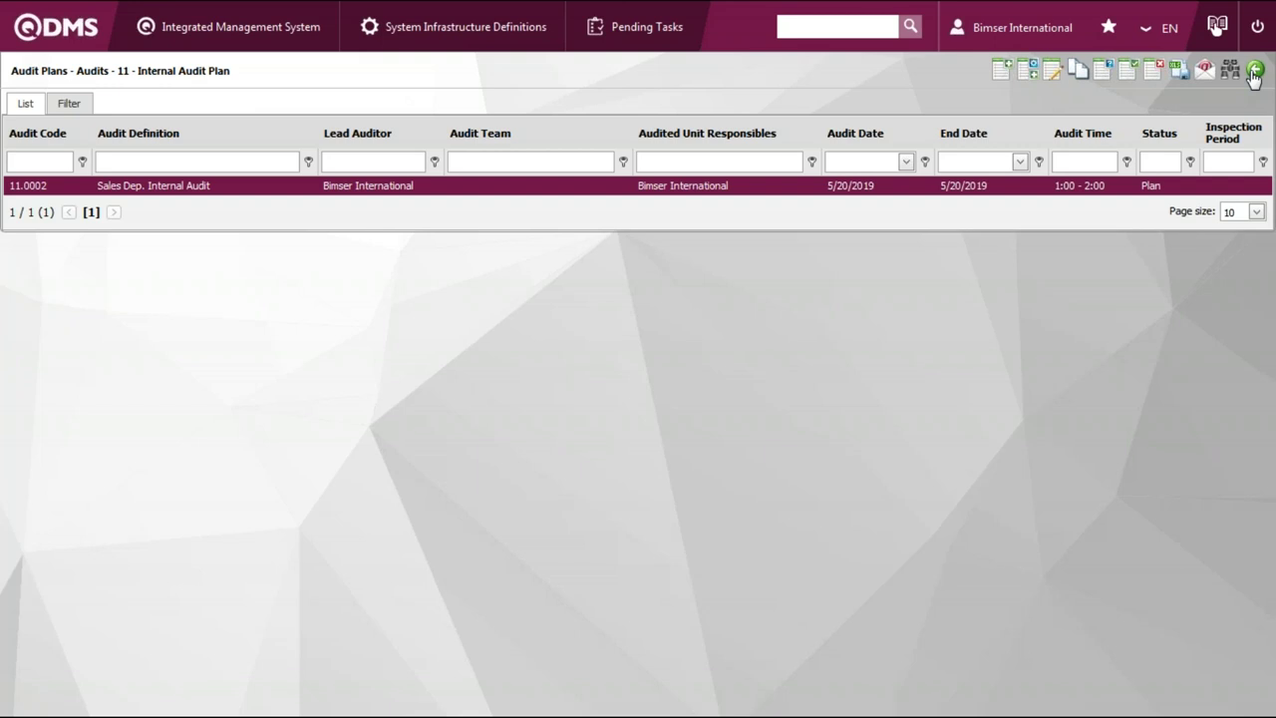
click(1023, 27)
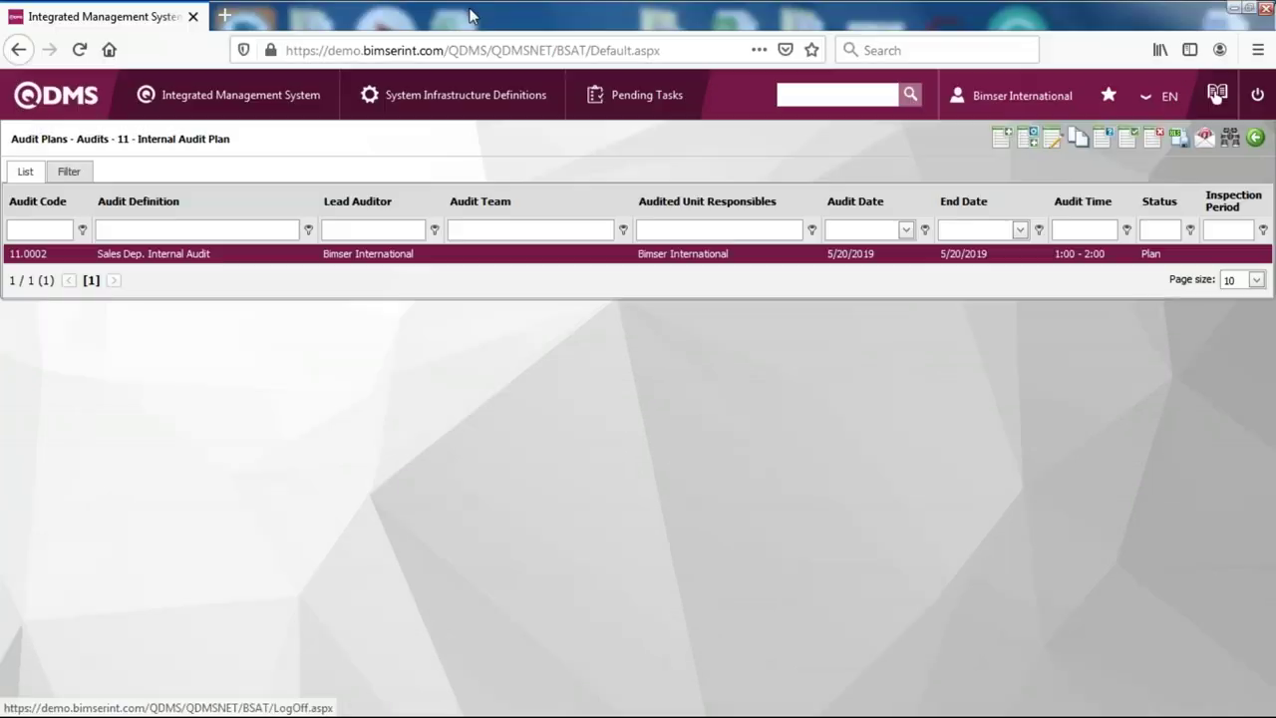
Browse the Integrated Management System modules and show the Device Management System options
click(236, 94)
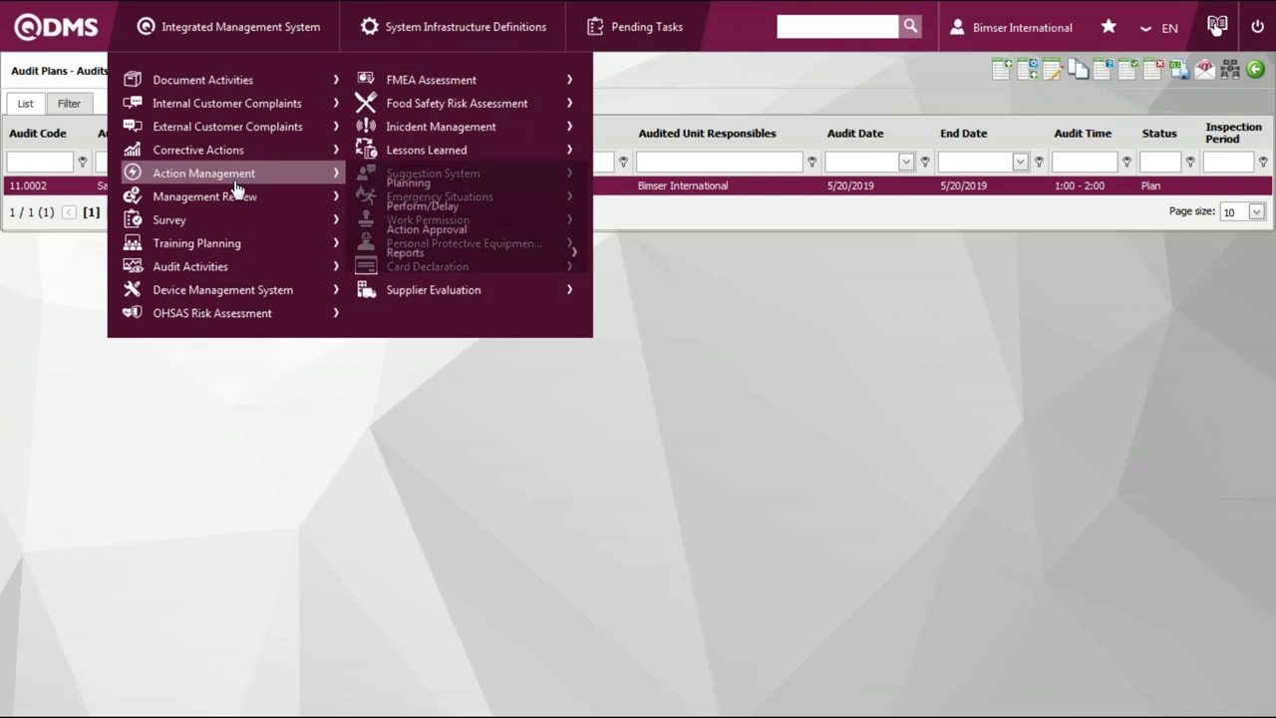
mouse_move(236, 183)
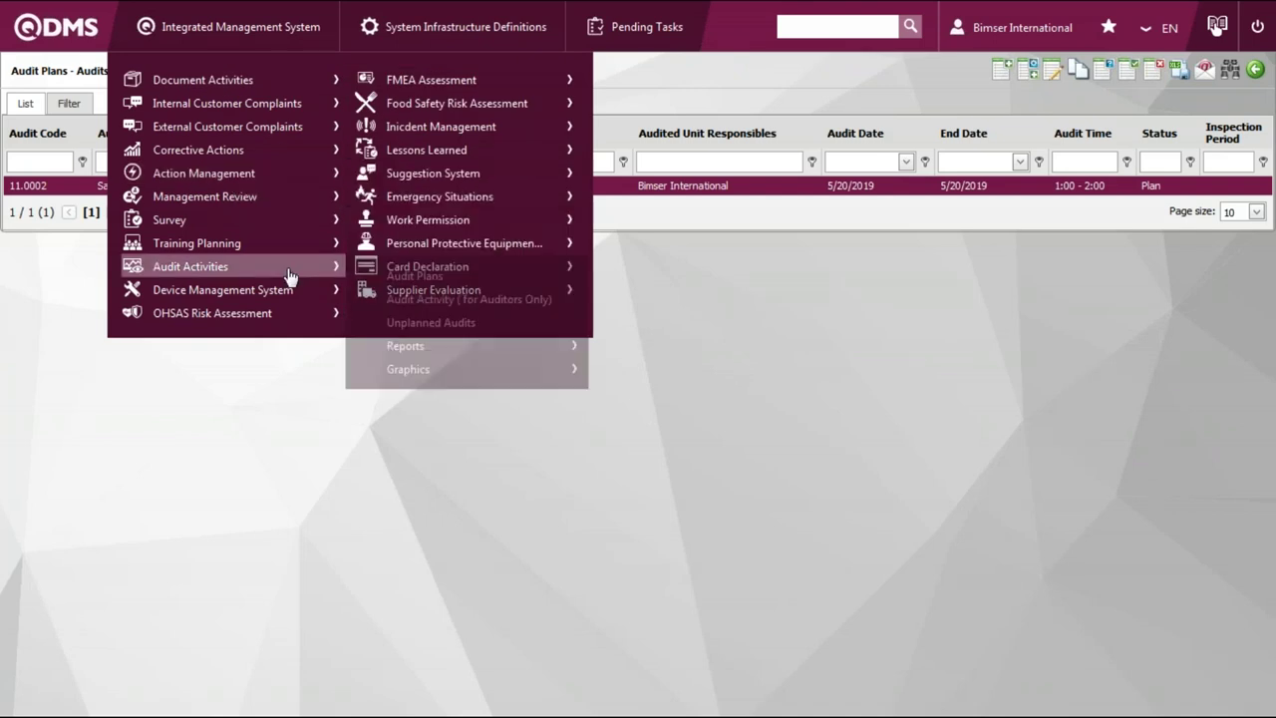
mouse_move(322, 289)
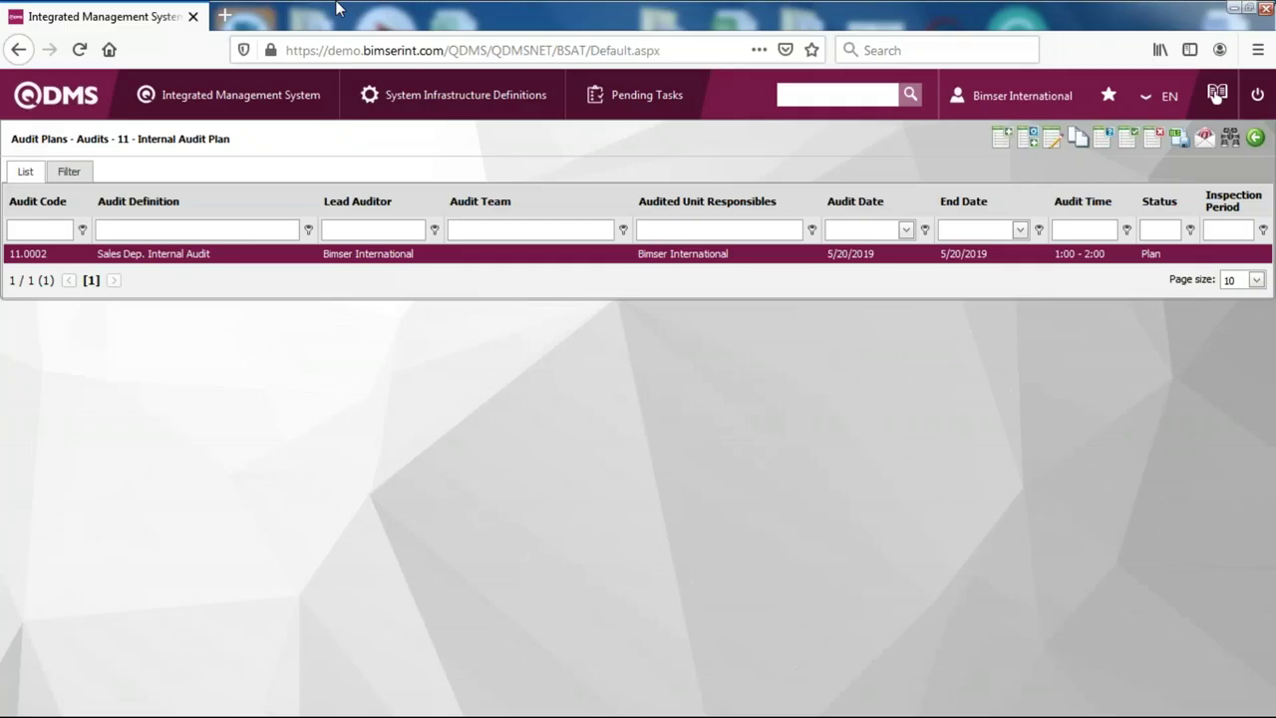
click(276, 37)
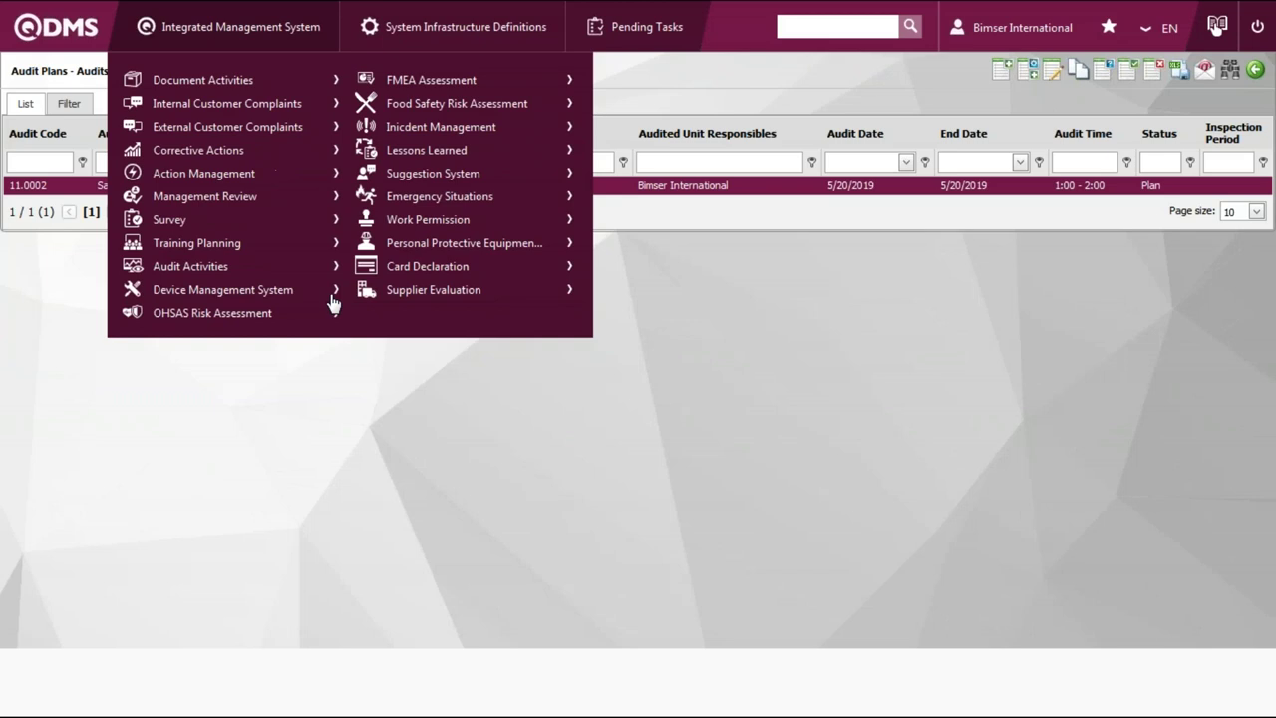
mouse_move(332, 365)
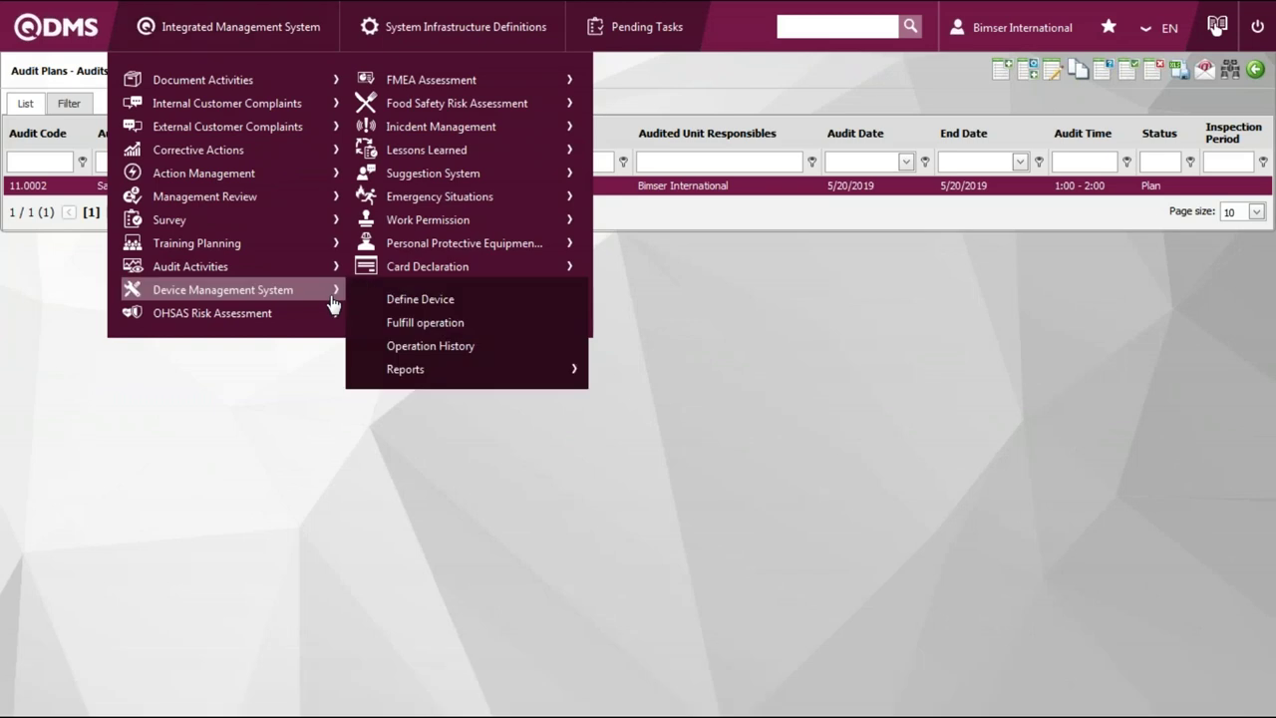